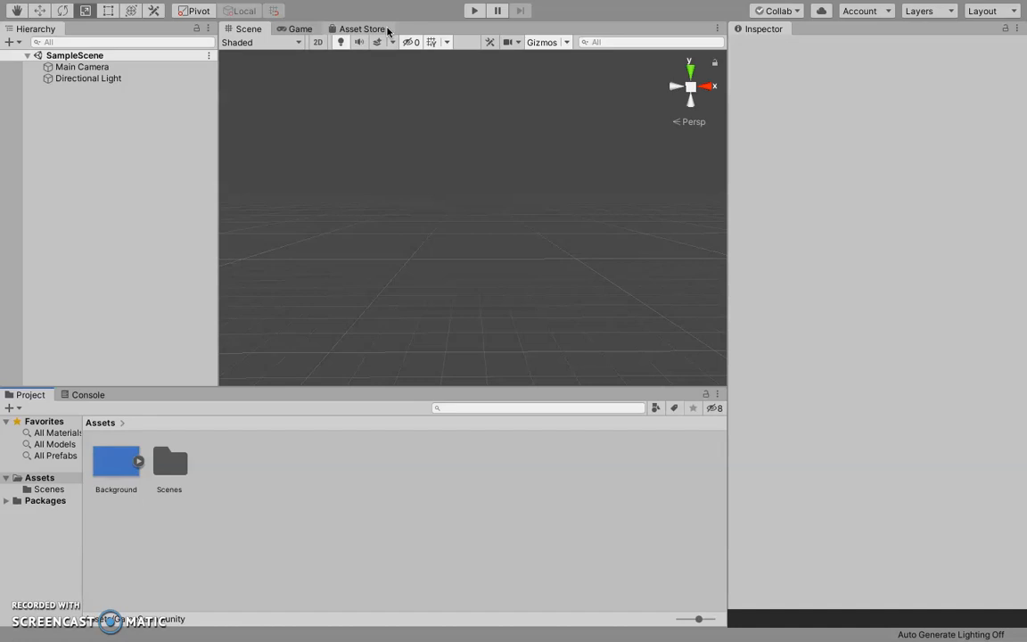
Add a UI Panel to SampleScene.
right_click(70, 90)
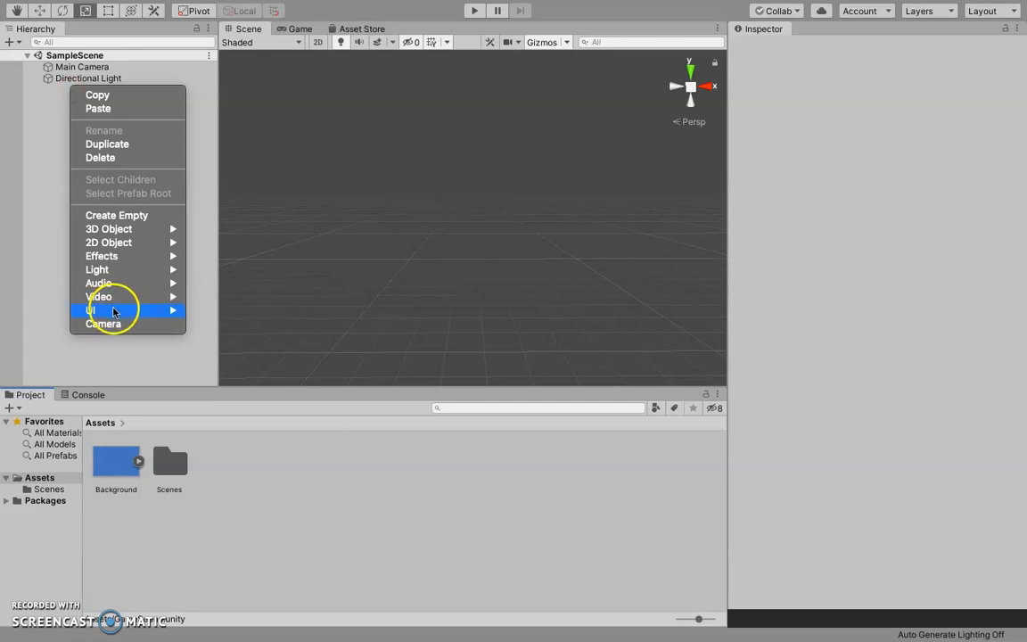
mouse_move(113, 311)
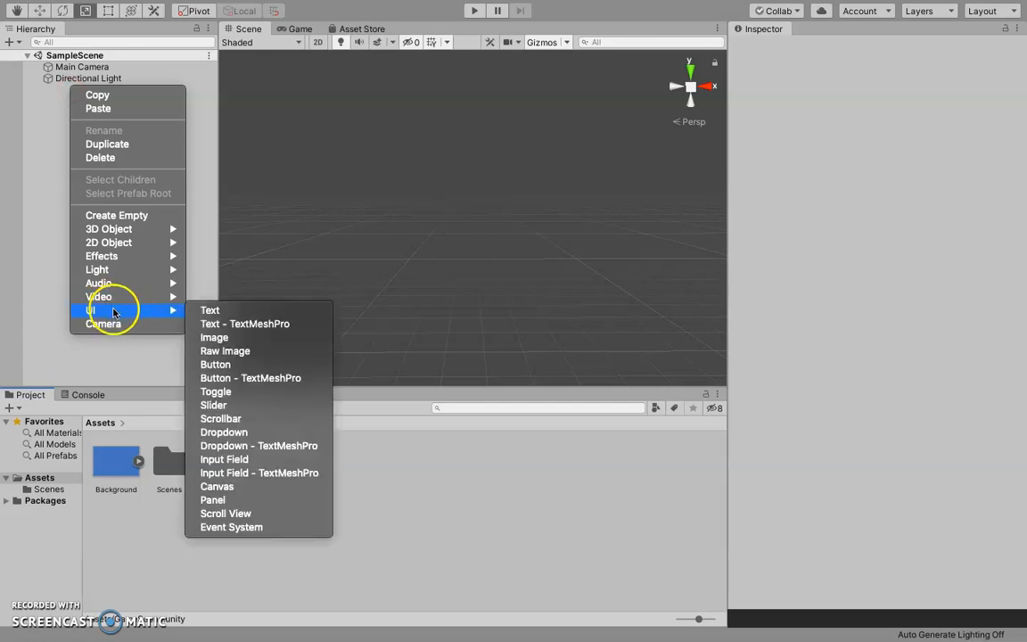
left_click(237, 500)
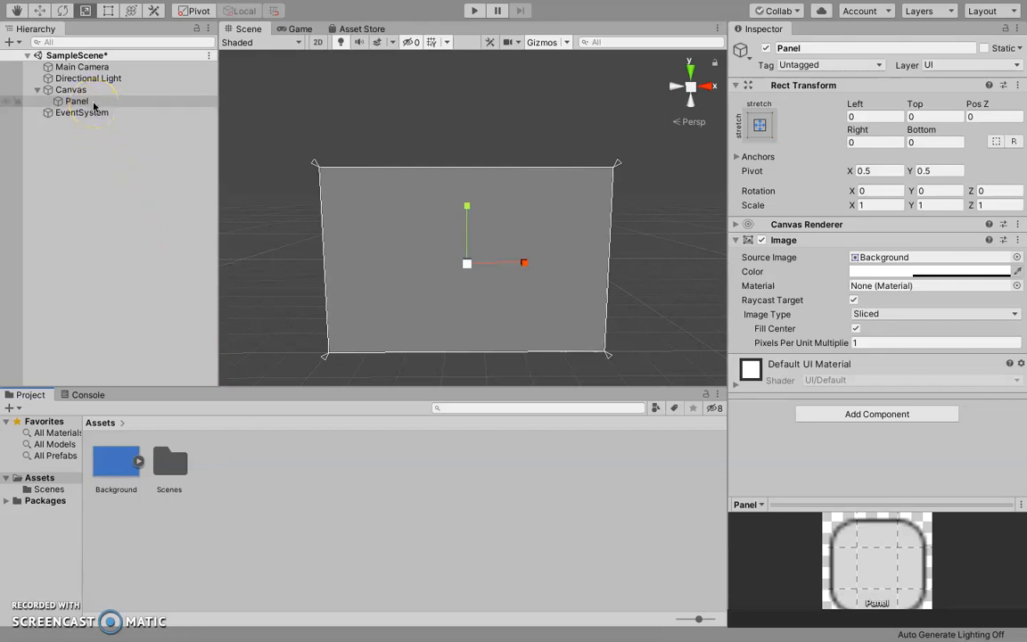
Add a standard UI Button as a child of the Panel.
right_click(93, 106)
mouse_move(118, 255)
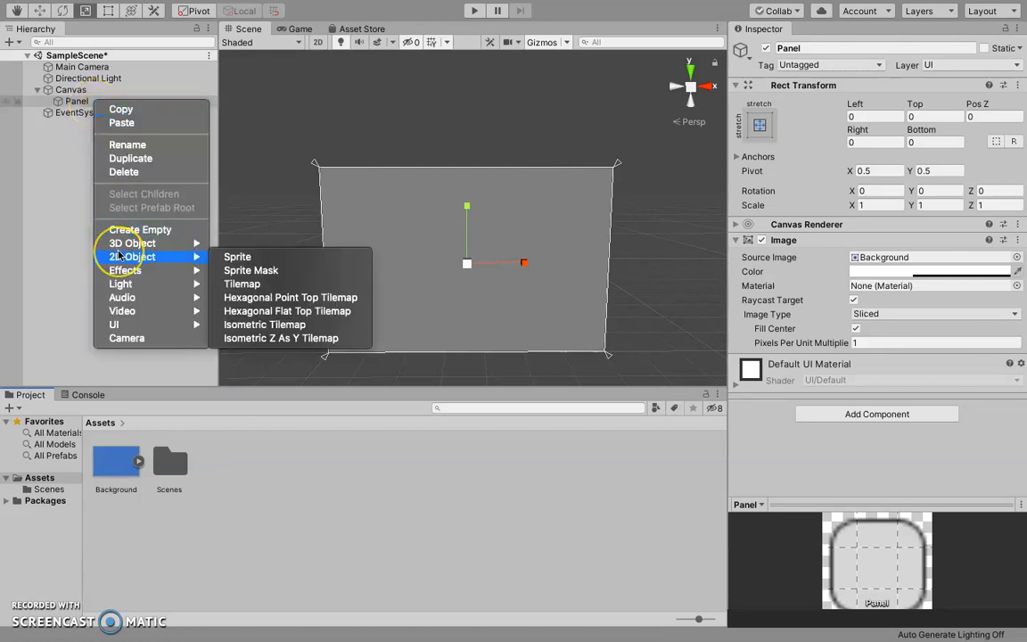
mouse_move(126, 326)
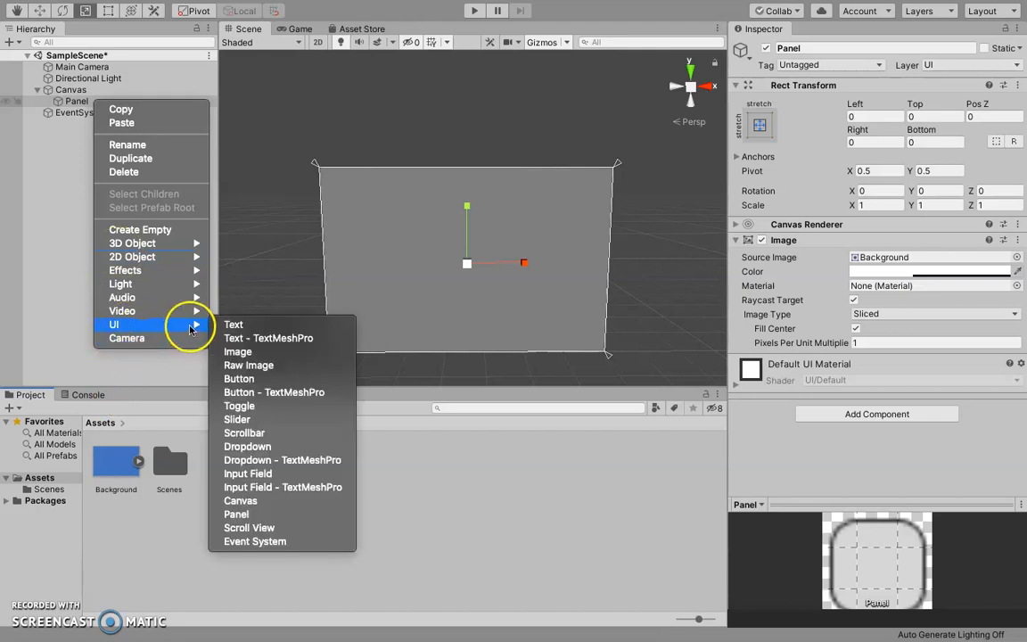
left_click(246, 379)
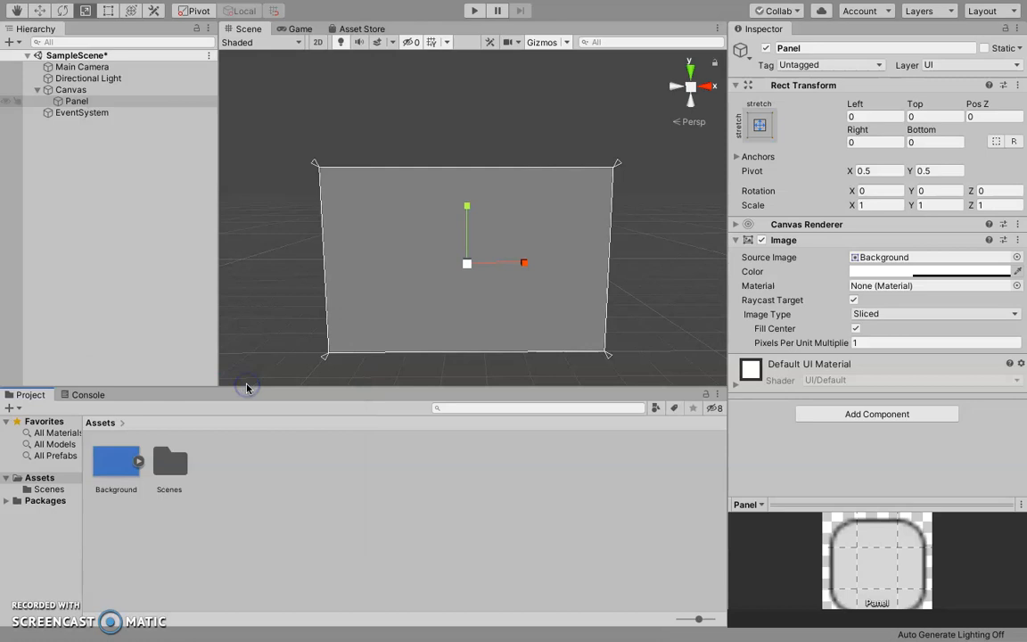
Rename the new button under the Panel to start.
left_click(75, 112)
left_click(848, 48)
left_click(848, 48)
key("BackSpace")
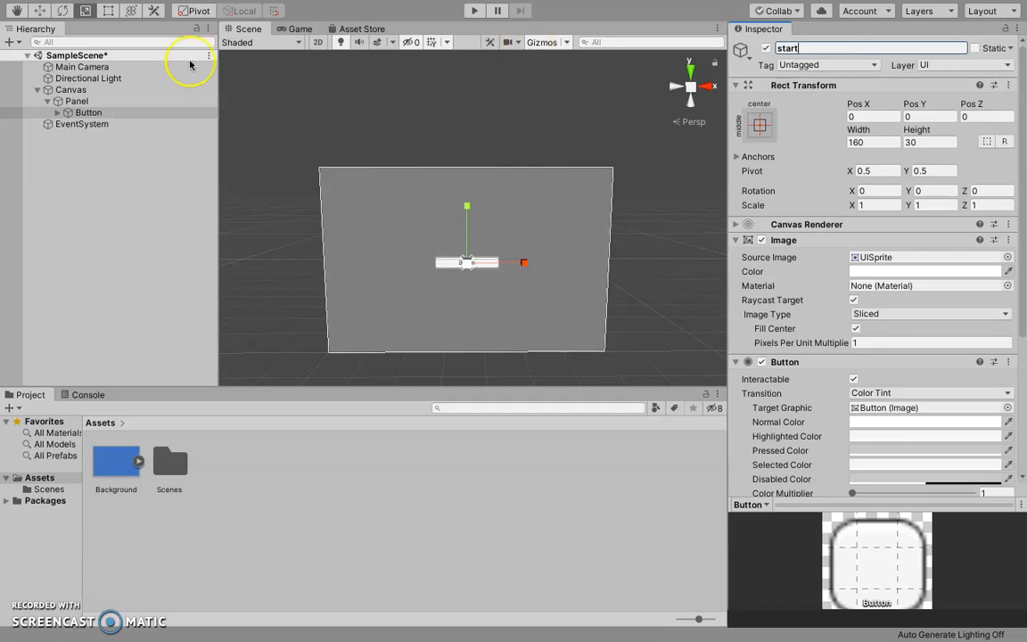
Change the start button's label text to start and set its font size to 20.
left_click(58, 114)
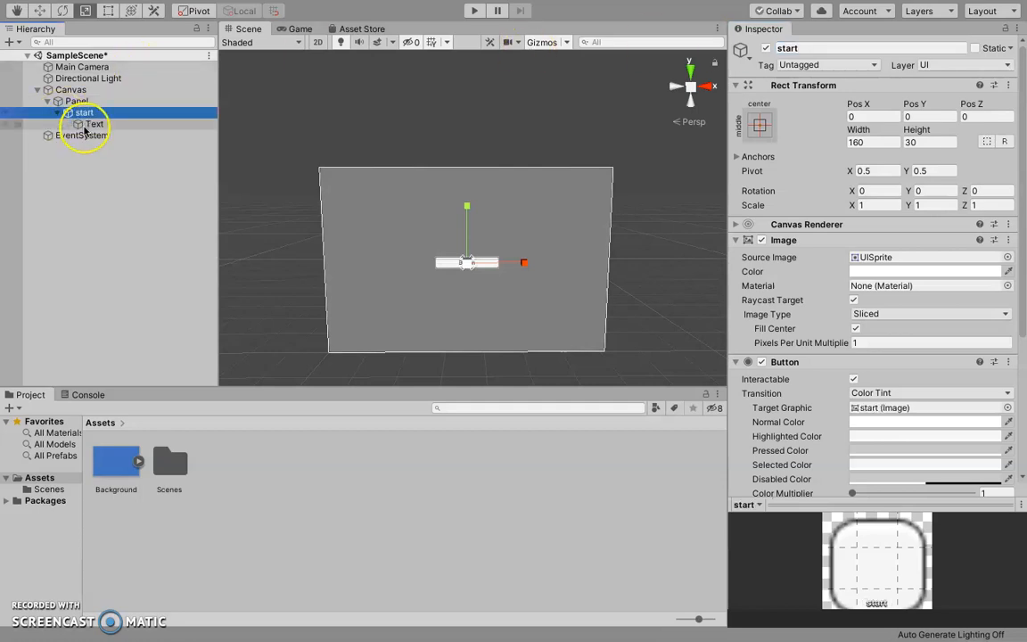
left_click(83, 127)
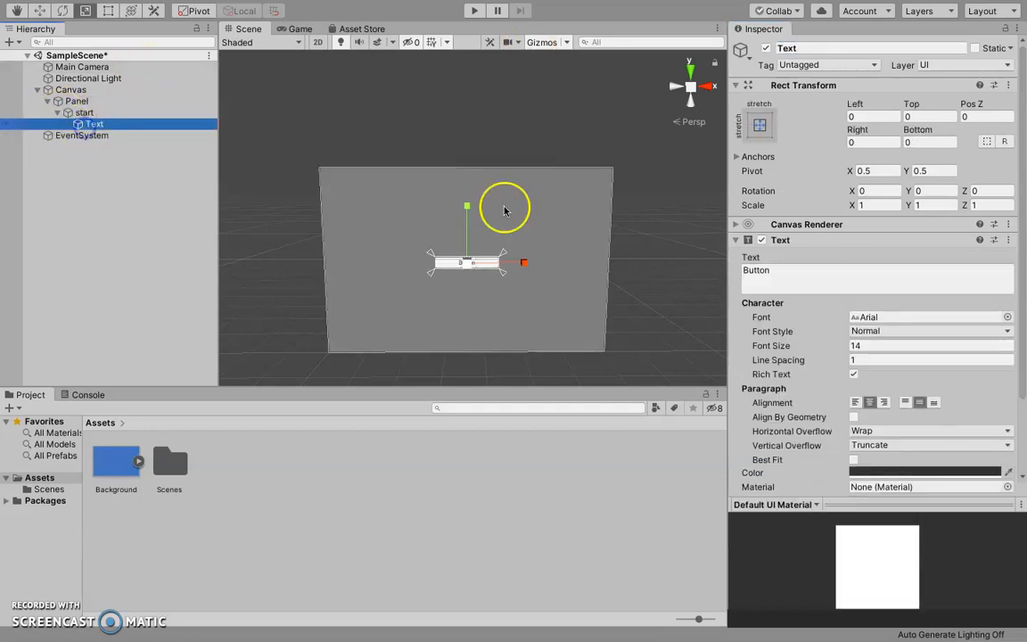
left_click(780, 269)
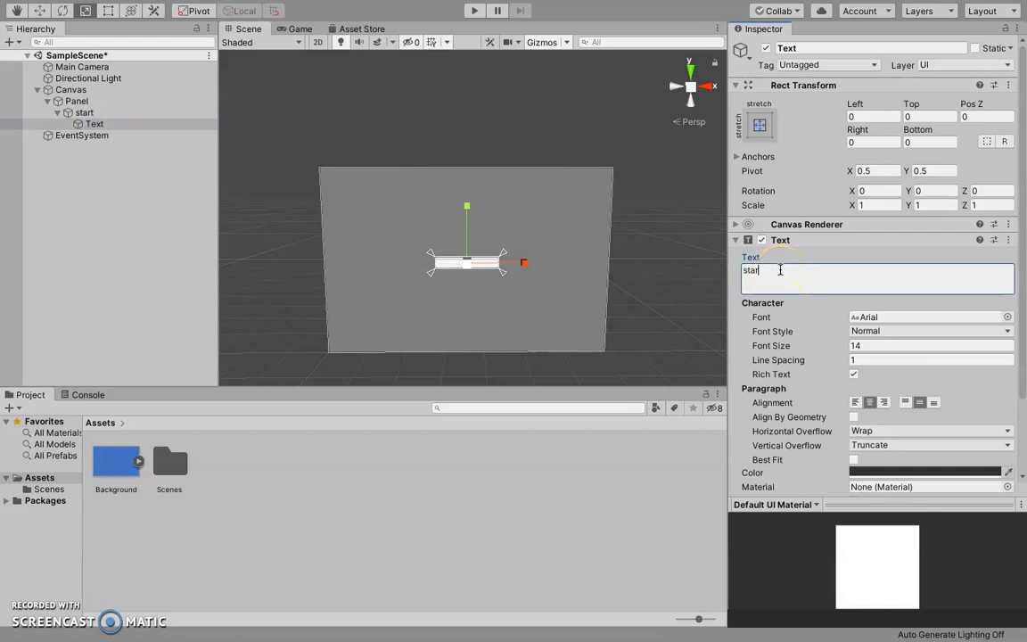
left_click(881, 346)
key("BackSpace")
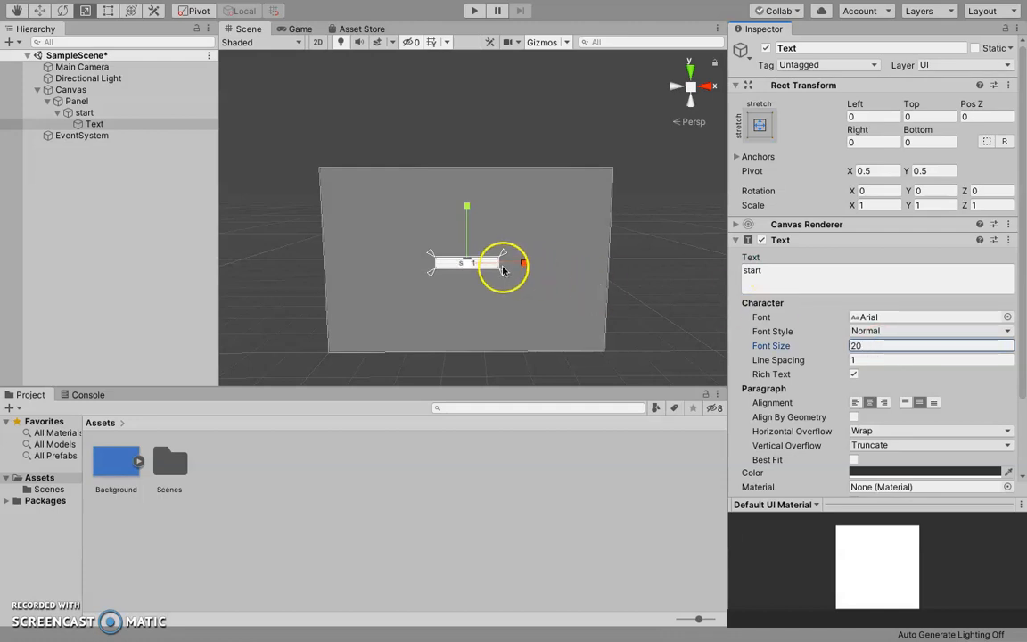
left_click(466, 266)
left_click_drag(466, 265, 467, 219)
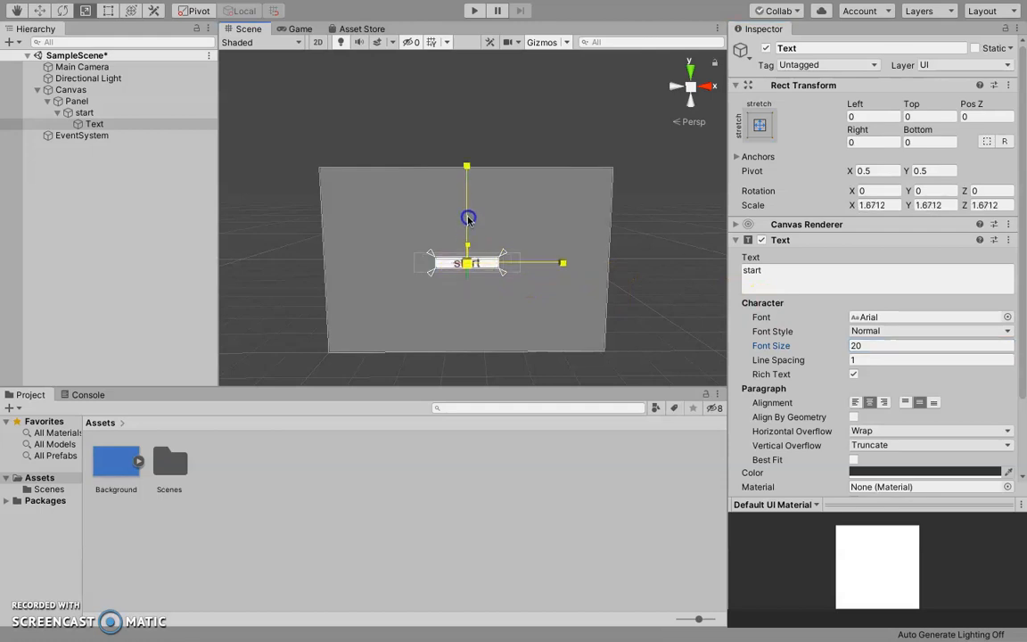
key("ctrl+z")
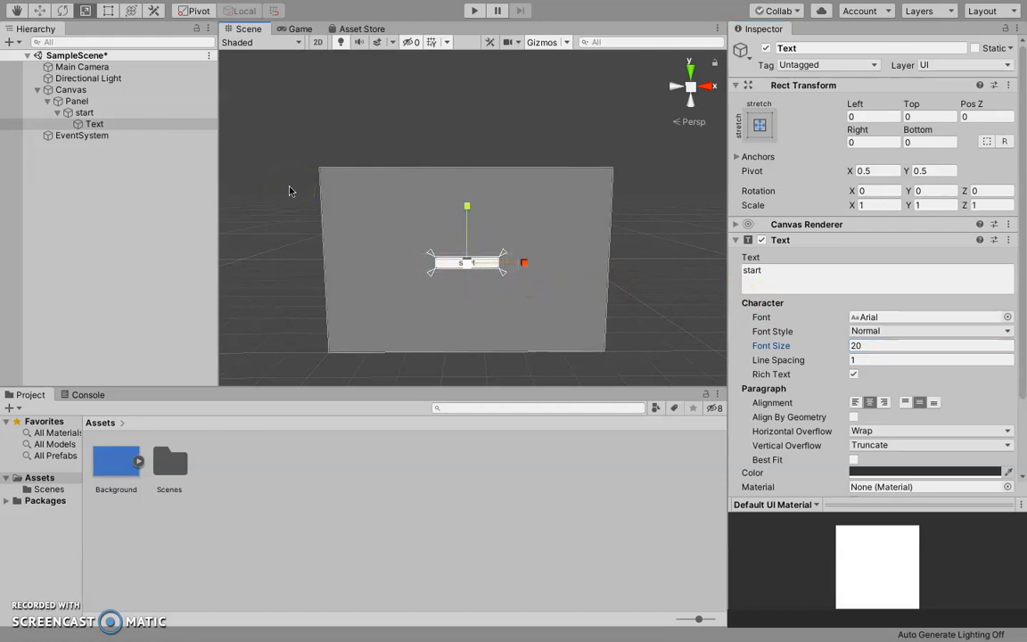
Scale the start button uniformly to about 1.909 and move it up to a Y position of about 163.
left_click(64, 114)
left_click(465, 262)
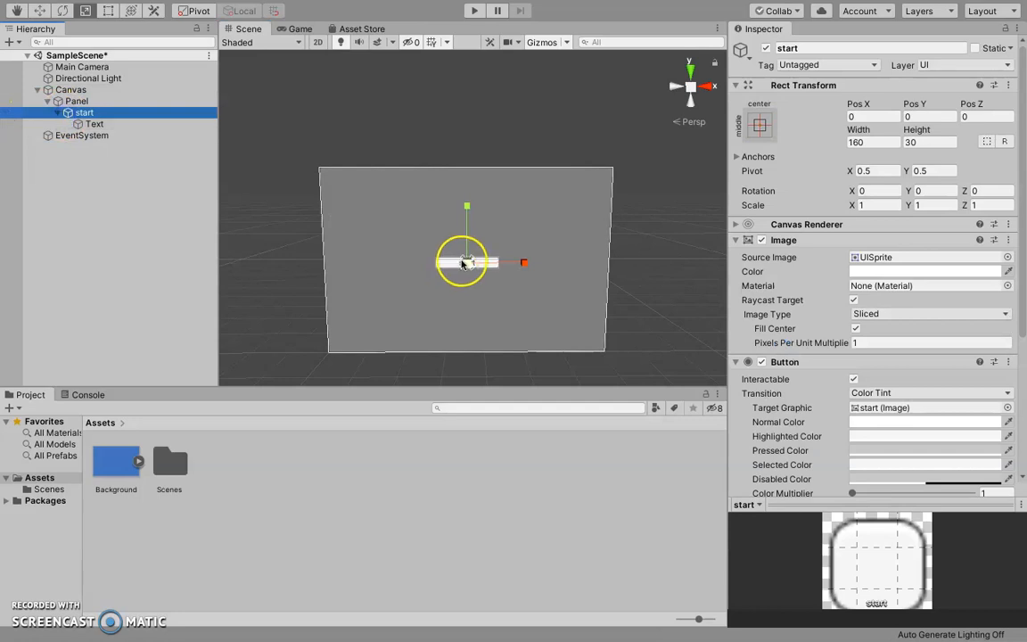
left_click_drag(469, 311, 458, 200)
left_click(39, 11)
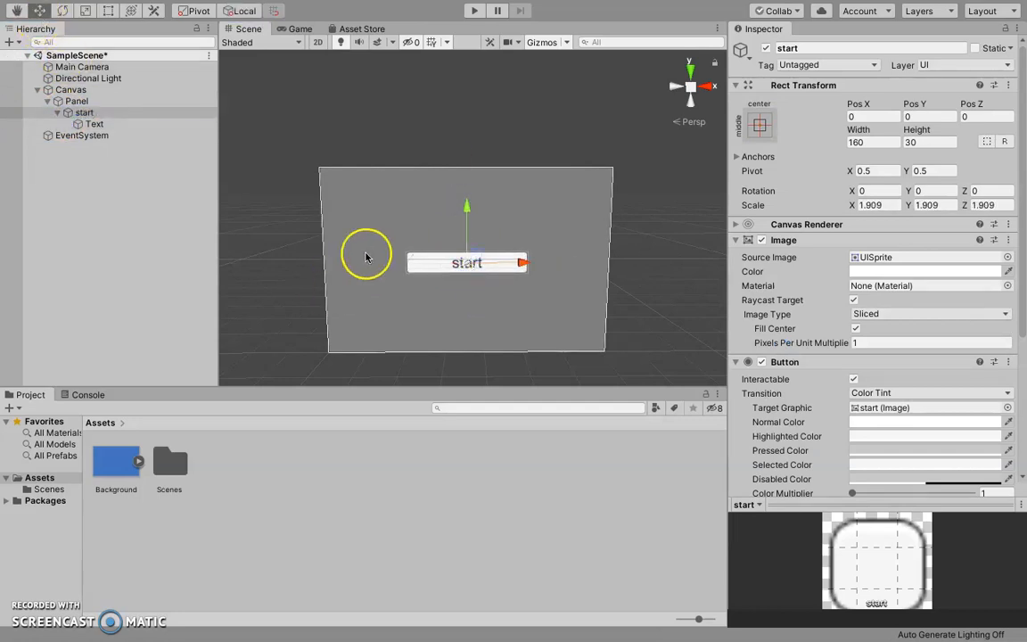
left_click_drag(467, 210, 466, 145)
Set the Background image's texture type to Sprite (2D and UI) and assign it as the Panel's source image.
left_click(135, 102)
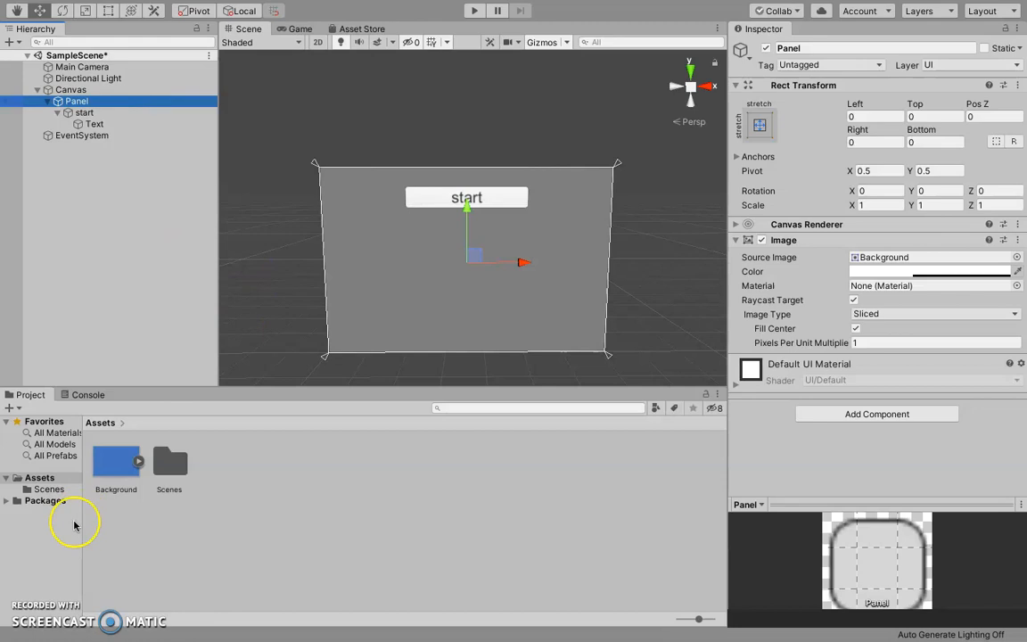
left_click(130, 475)
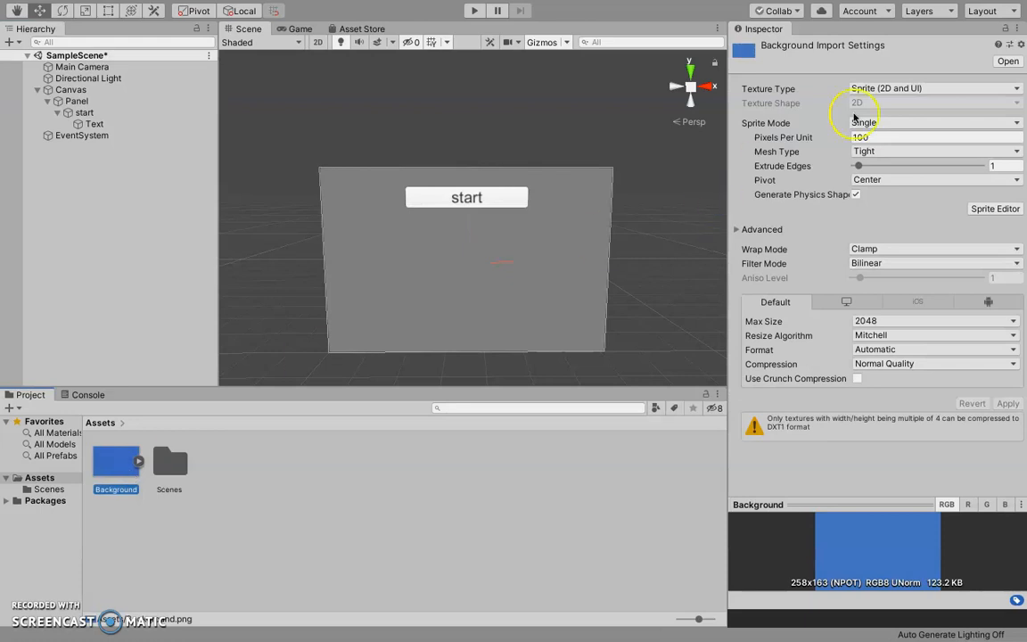
left_click(903, 90)
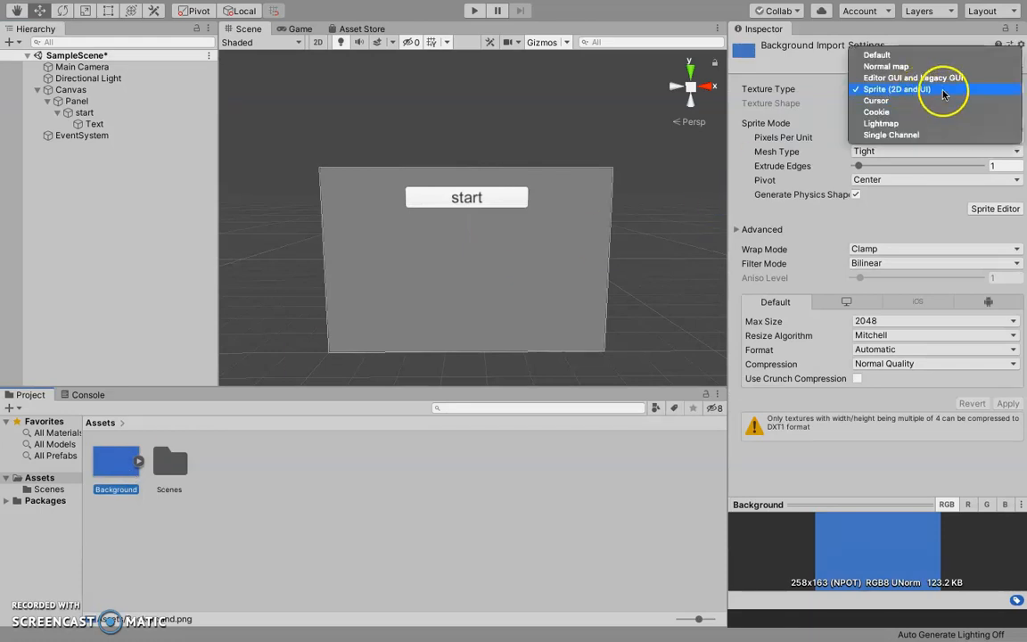
left_click(943, 89)
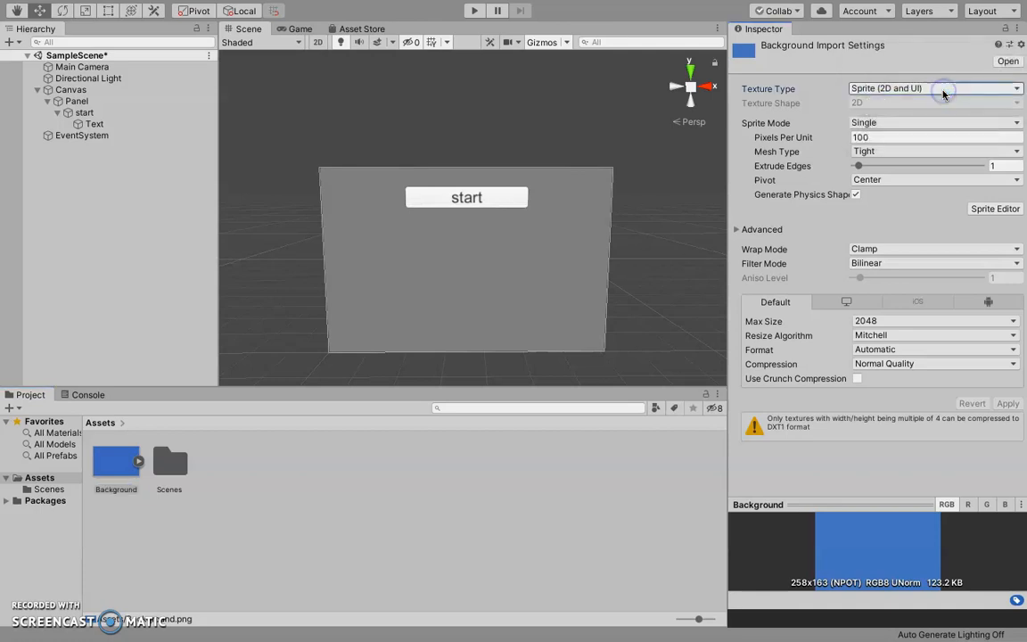
left_click(89, 103)
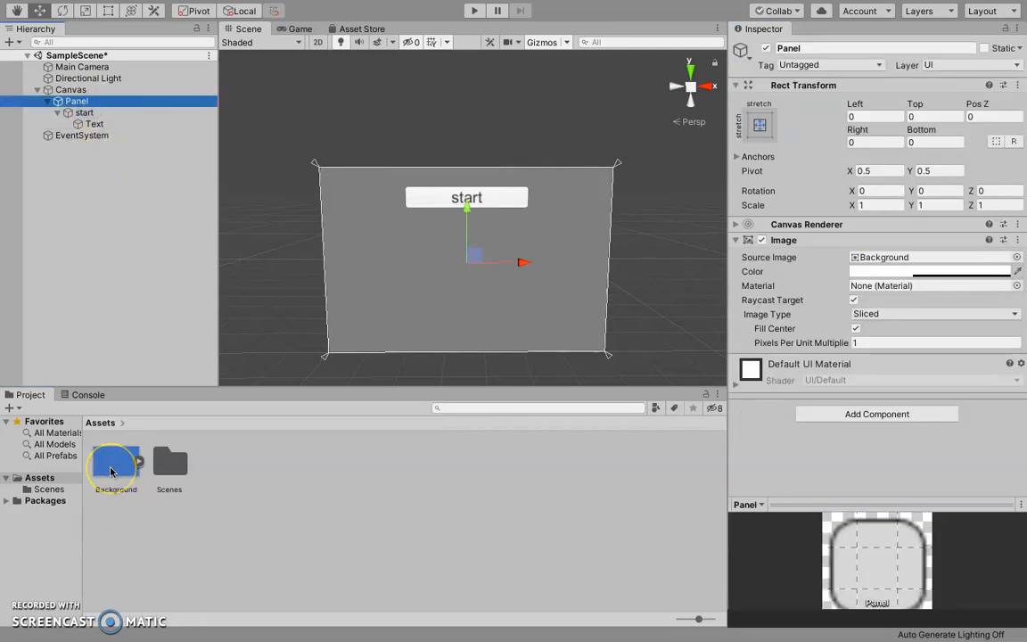
left_click_drag(112, 471, 873, 258)
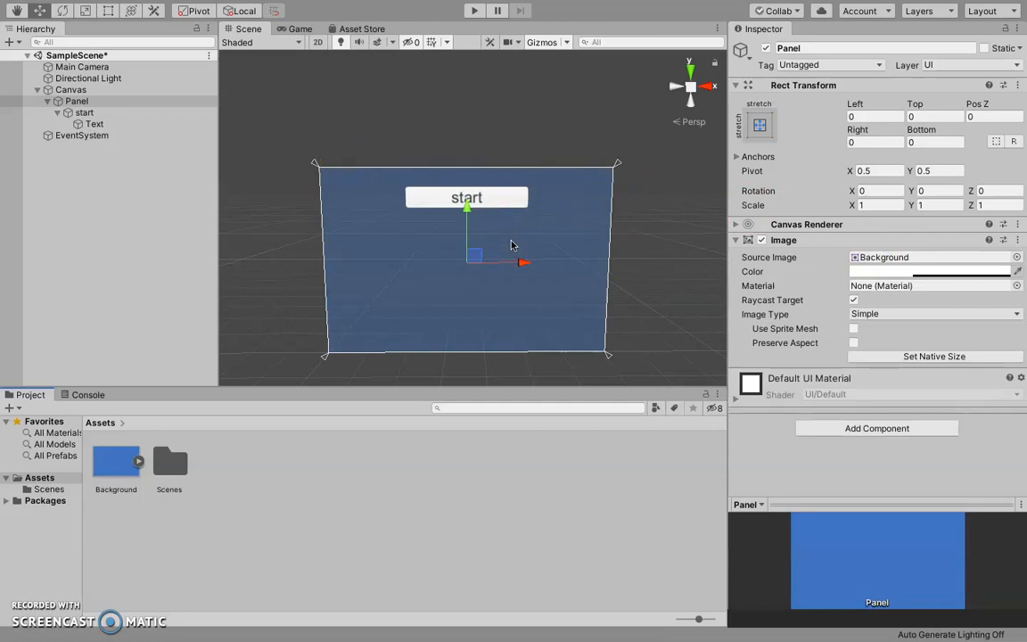
Duplicate the start button and move the copy down to a Y position of about 62.
left_click(57, 113)
left_click(83, 113)
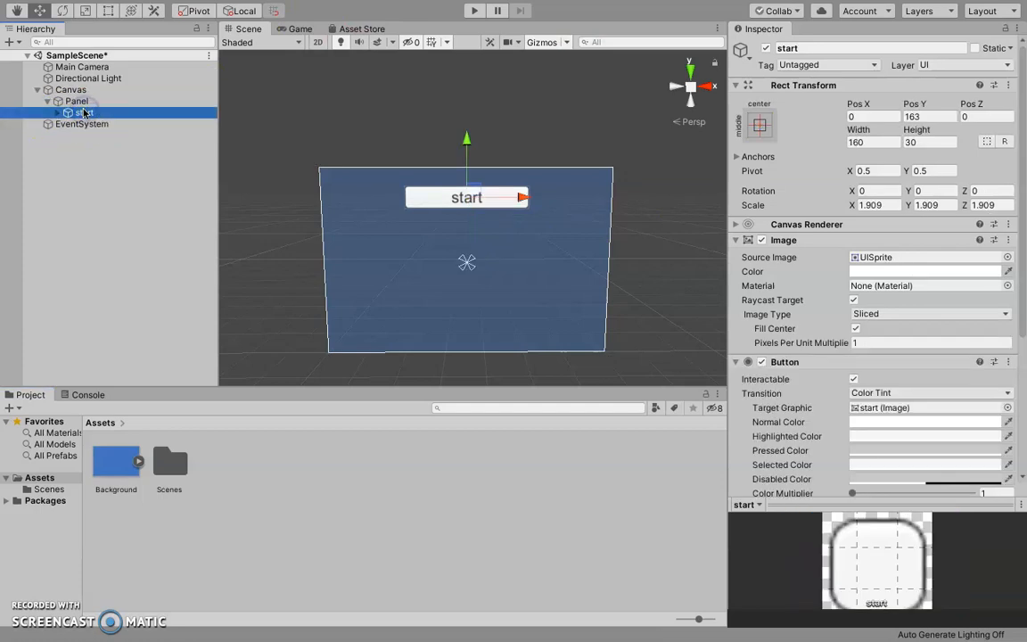
key("ctrl+d")
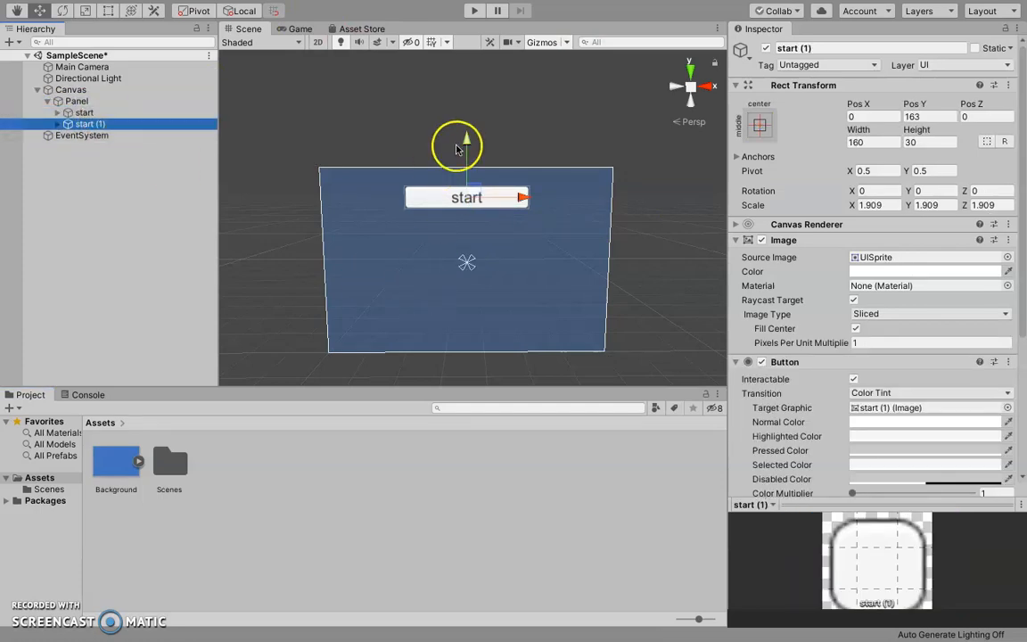
left_click_drag(467, 139, 470, 182)
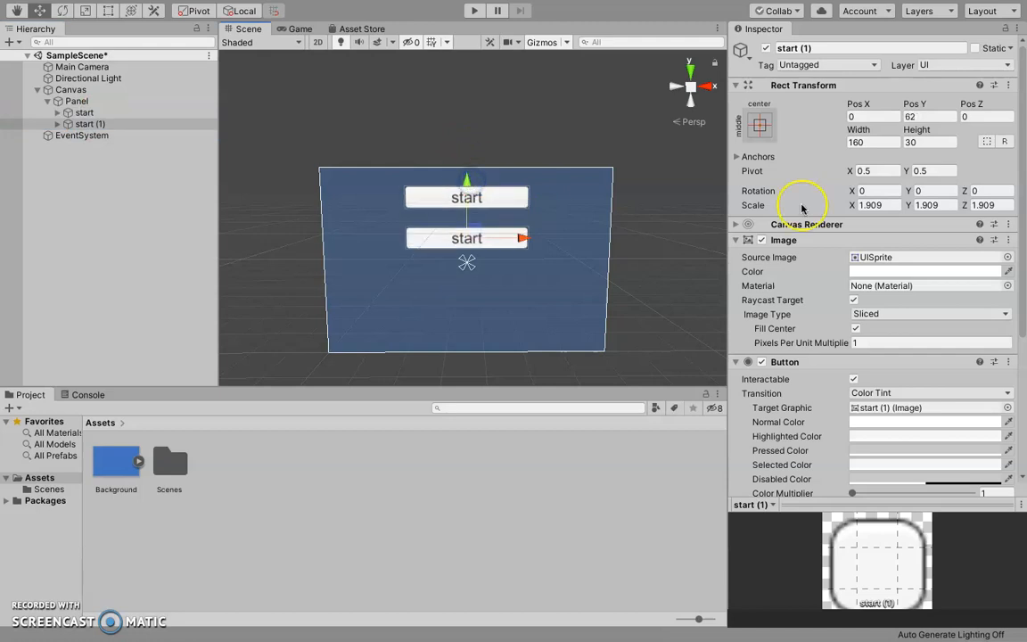
Rename the duplicated start button to option and change its label text to option.
left_click(831, 48)
key("BackSpace")
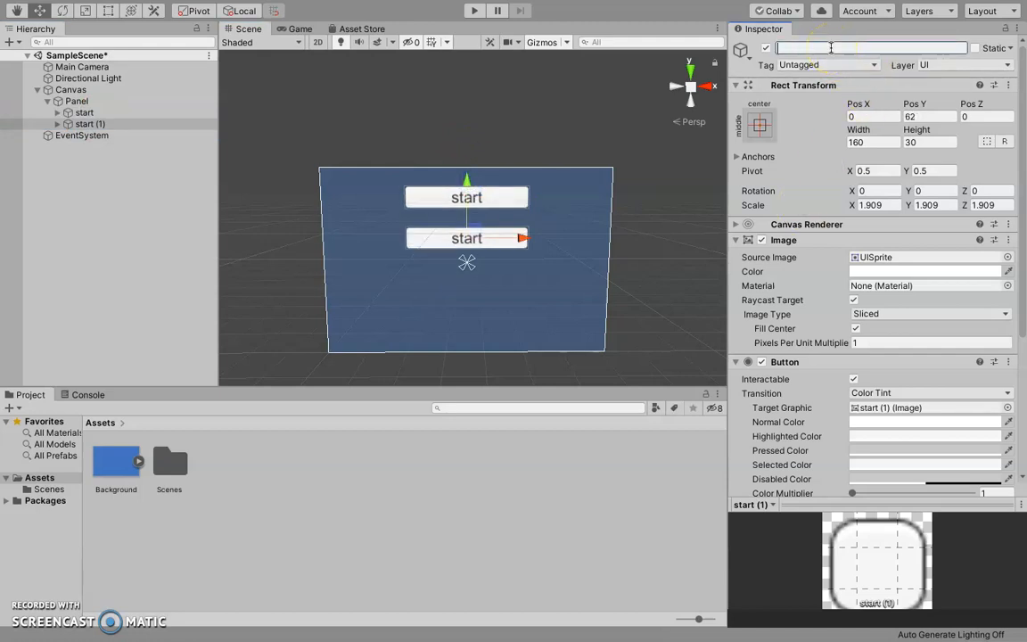
left_click(57, 125)
left_click(84, 135)
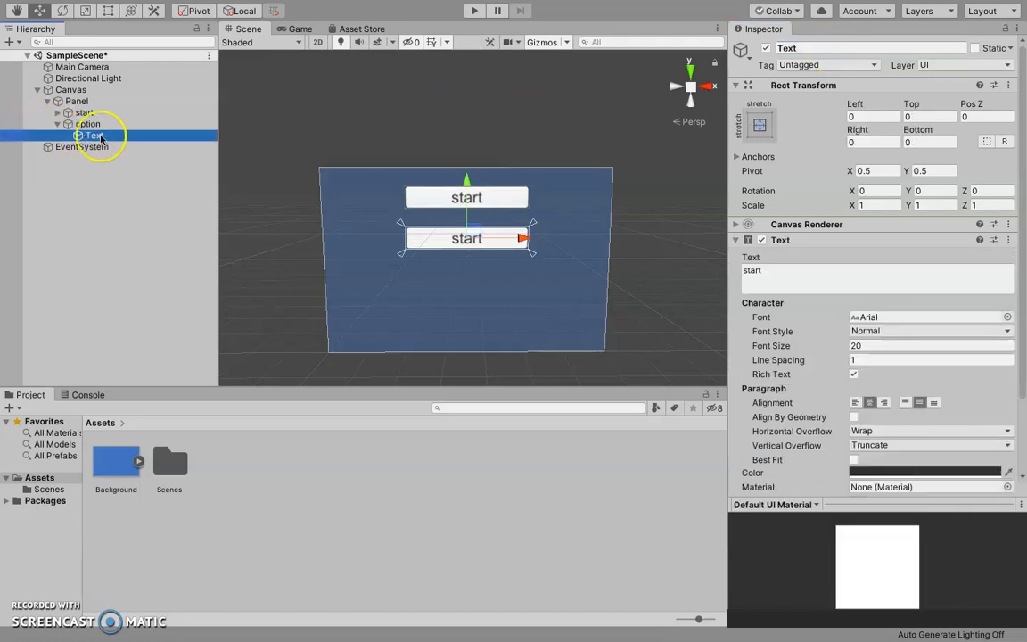
double_click(766, 271)
key("BackSpace")
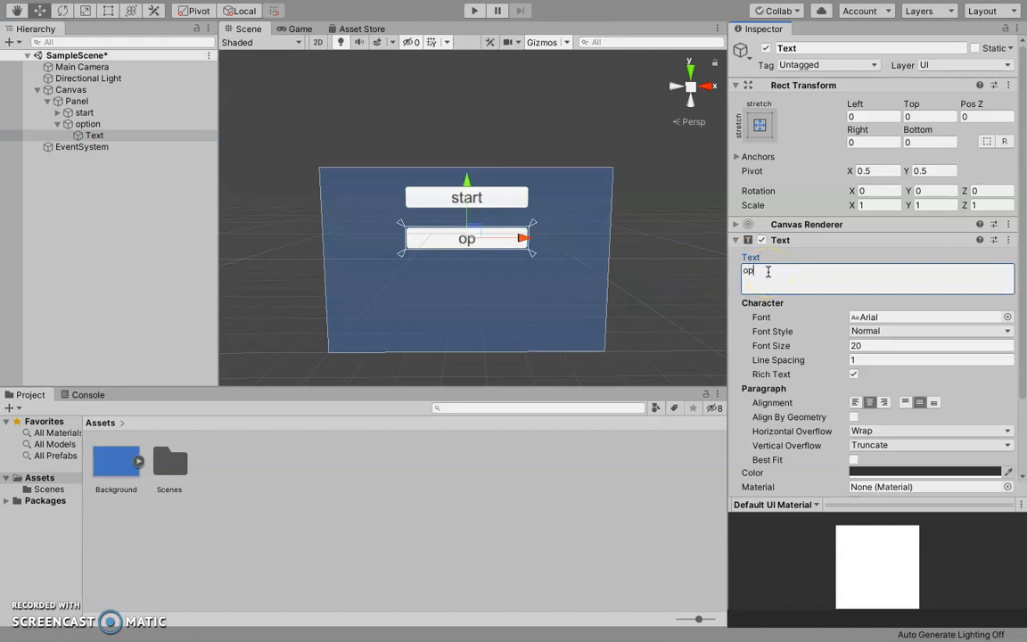
type("option")
Duplicate the option button and rename the copy quit.
left_click(64, 125)
left_click(64, 126)
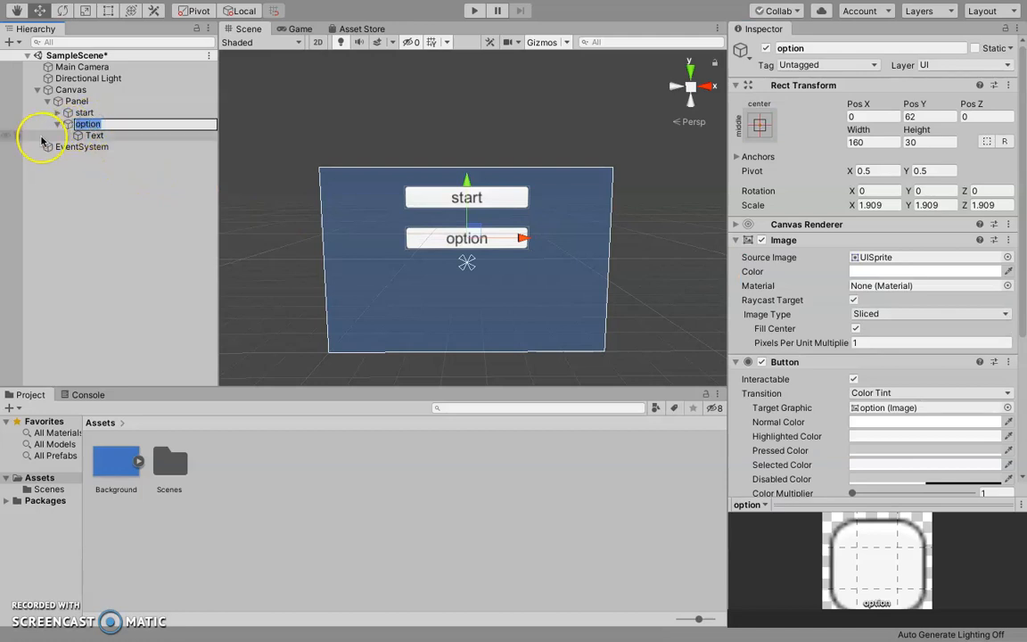
left_click(58, 125)
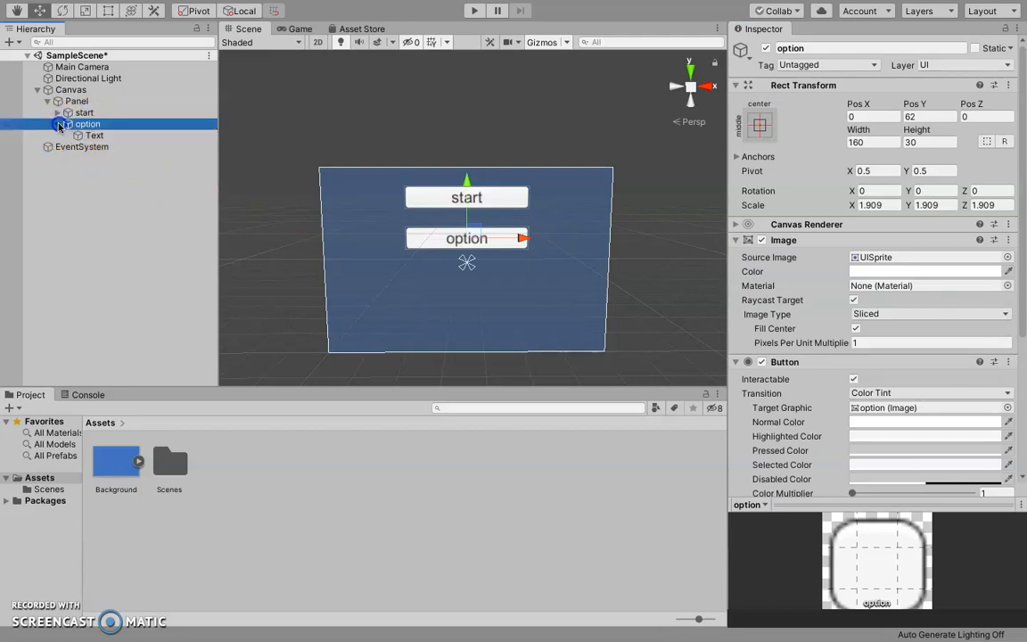
left_click(59, 126)
key("super+d")
left_click(93, 138)
left_click(835, 49)
key("BackSpace")
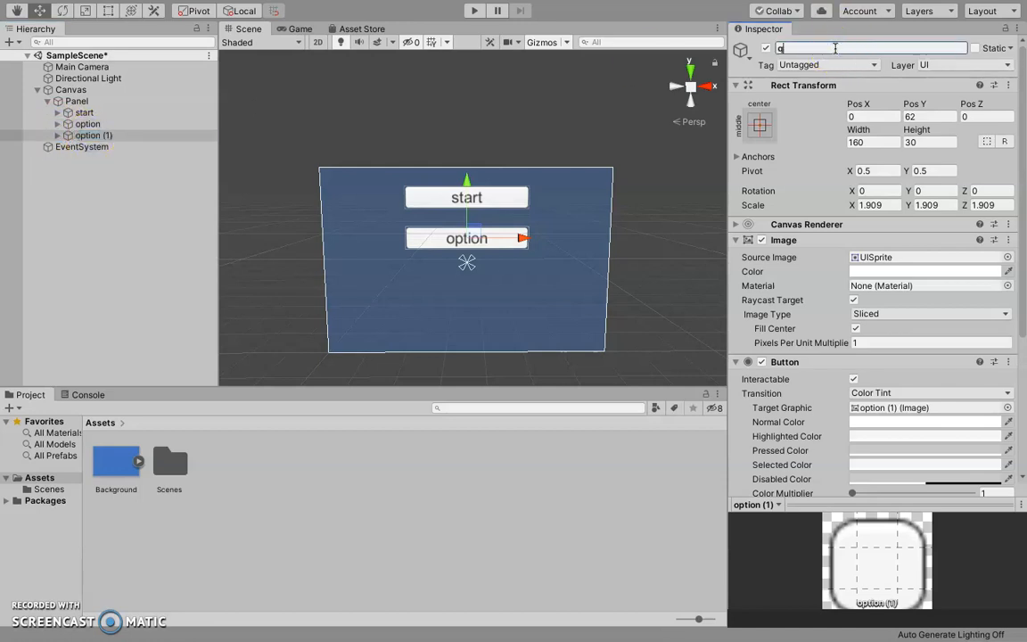
Change the quit button's label text to quit.
left_click(57, 135)
left_click(89, 147)
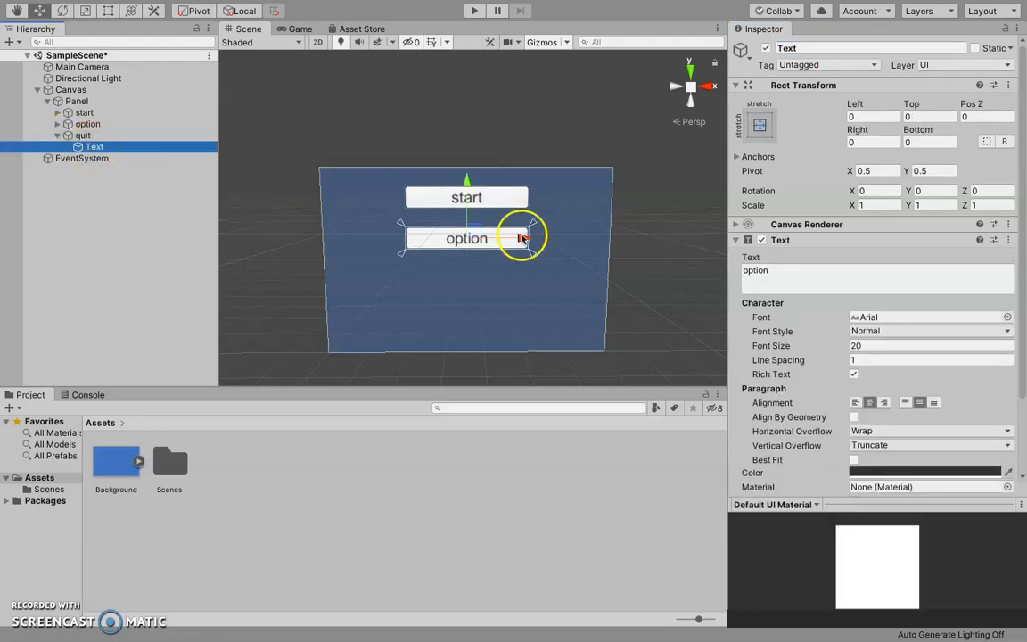
double_click(776, 275)
key("BackSpace")
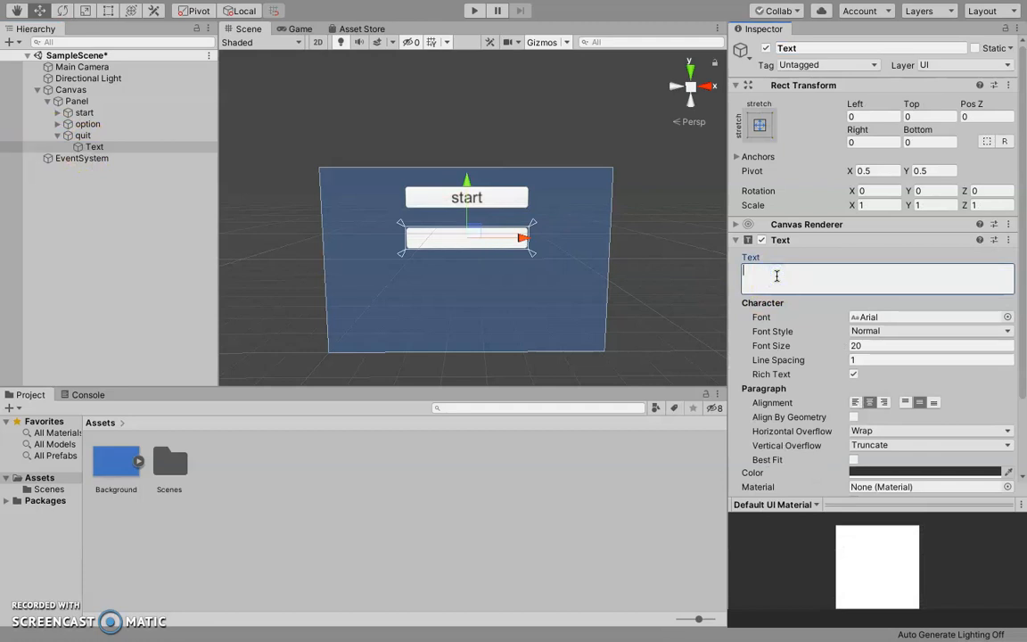
type("quit")
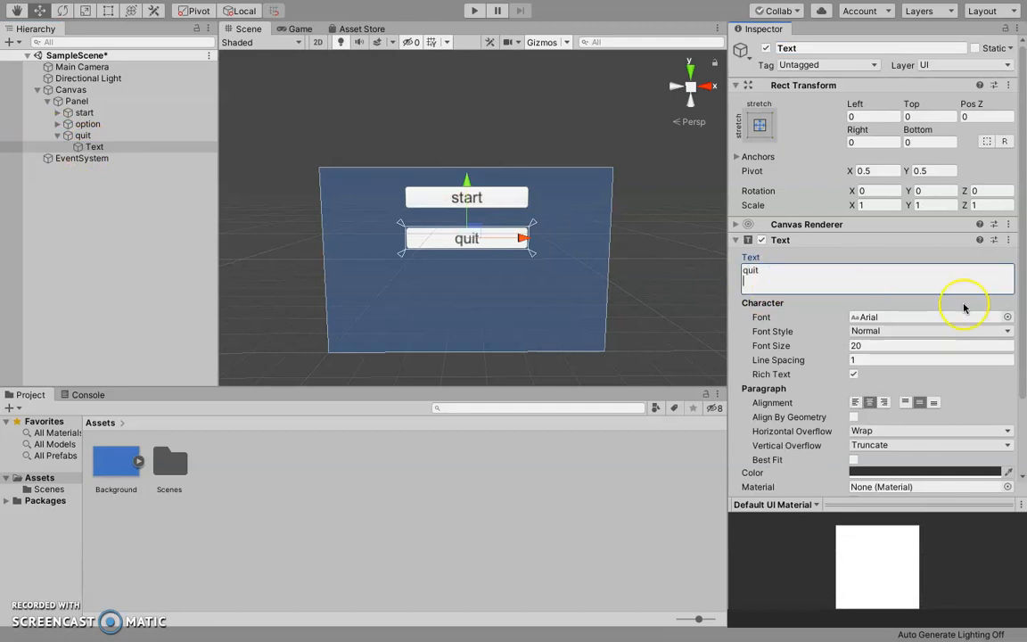
Try moving the quit button's label text downward on its own, and undo the move.
left_click_drag(465, 181, 482, 238)
key("super+z")
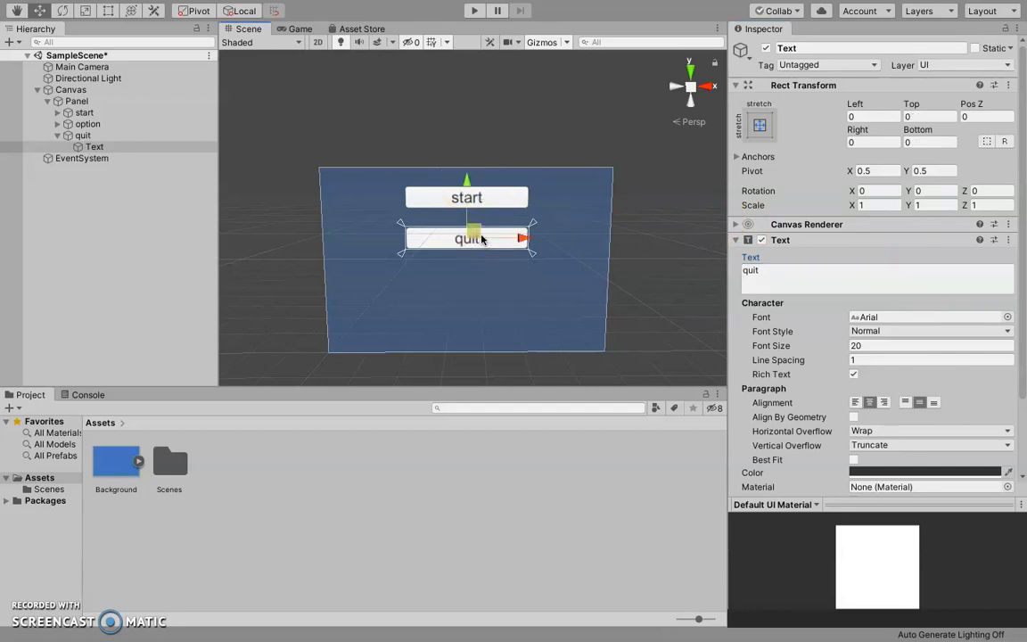
Move the quit button below the option button, to Pos Y about -35, and test the menu in play mode.
left_click(87, 135)
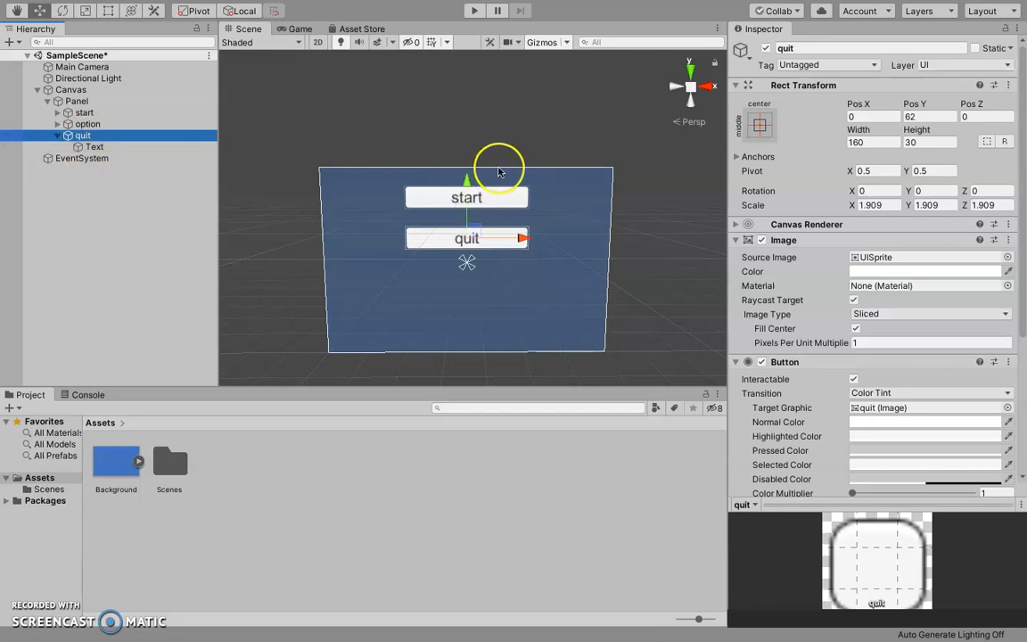
left_click_drag(465, 178, 465, 219)
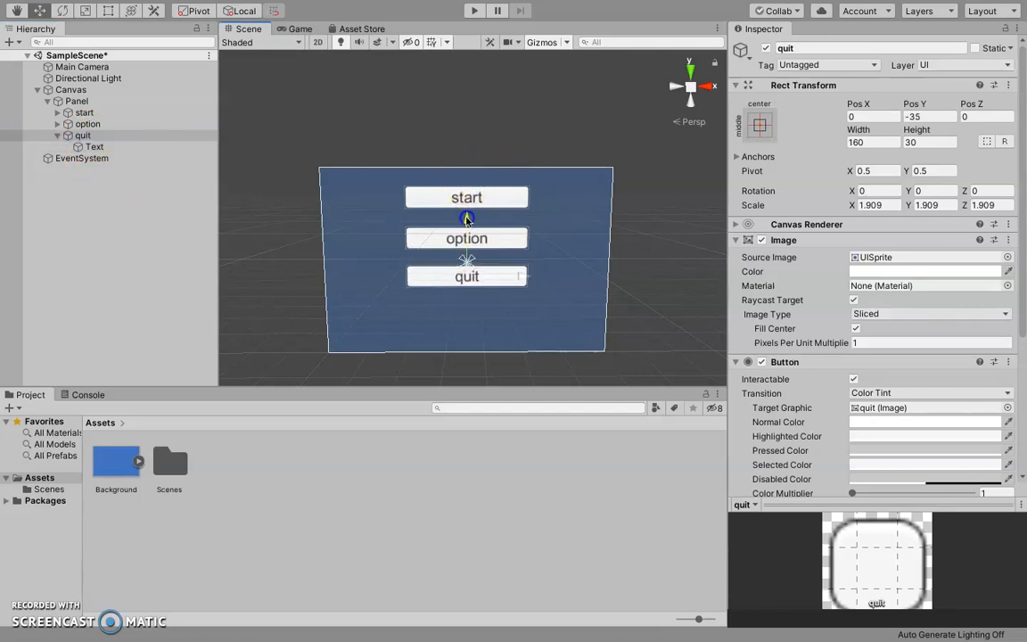
left_click(360, 248)
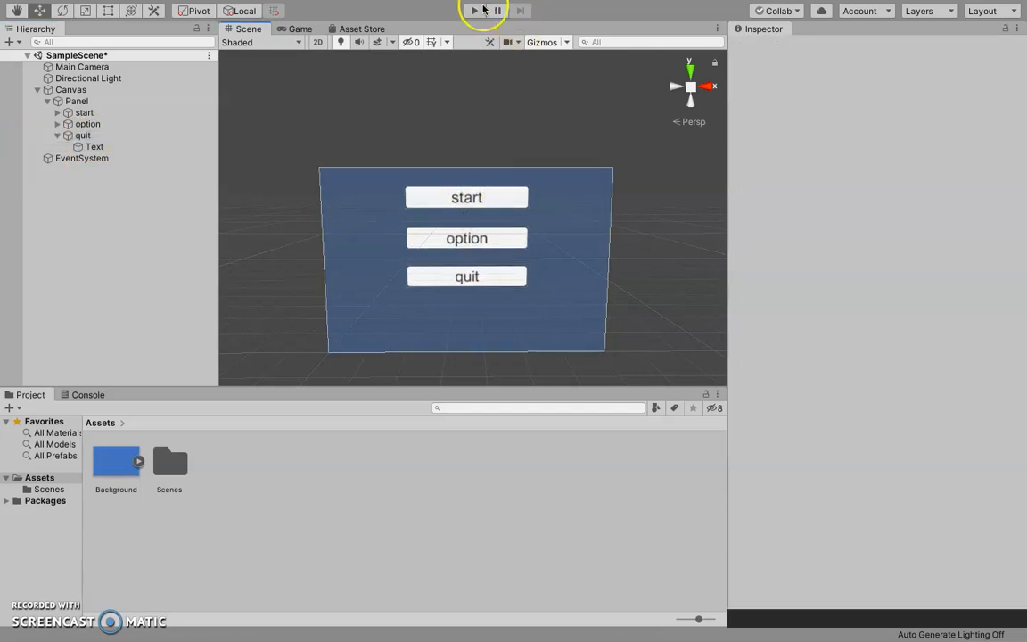
left_click(474, 11)
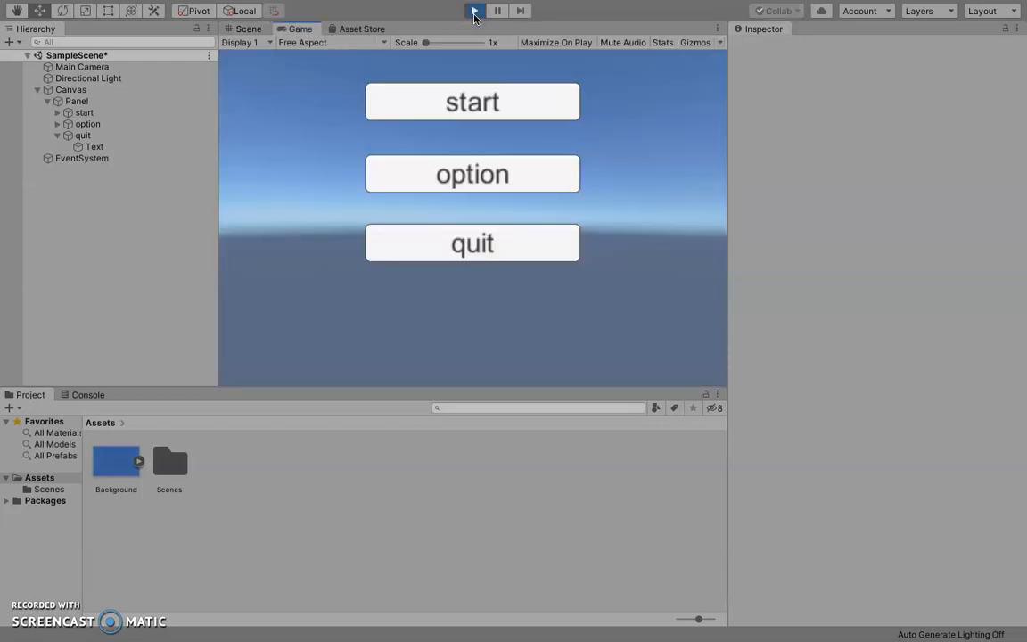
left_click(474, 11)
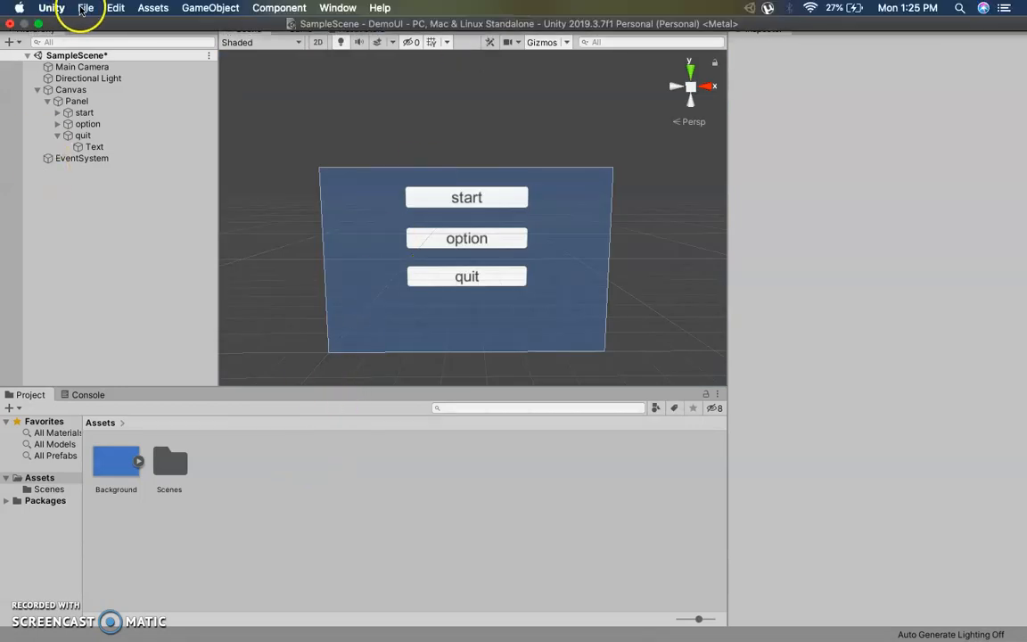
Create a new scene, saving the current one, and save the new scene as GameScene in the Assets folder.
left_click(82, 8)
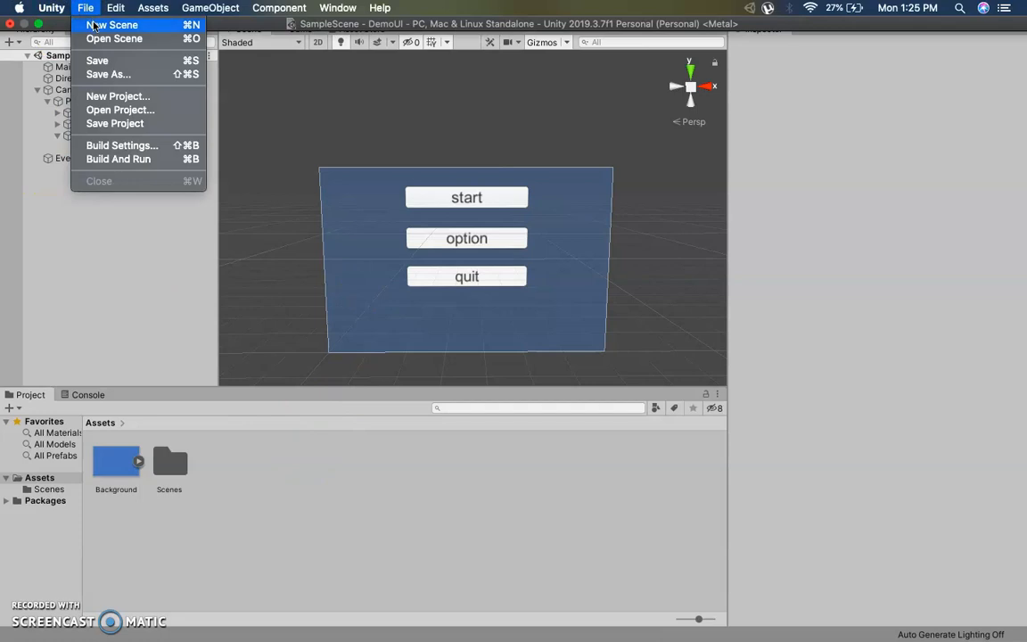
left_click(93, 25)
left_click(642, 232)
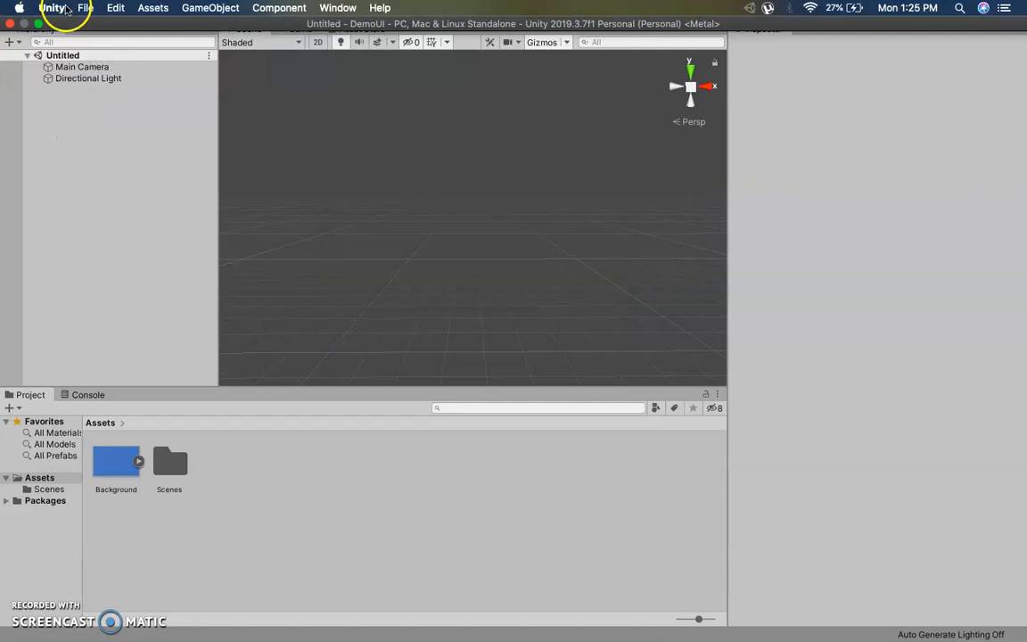
left_click(84, 8)
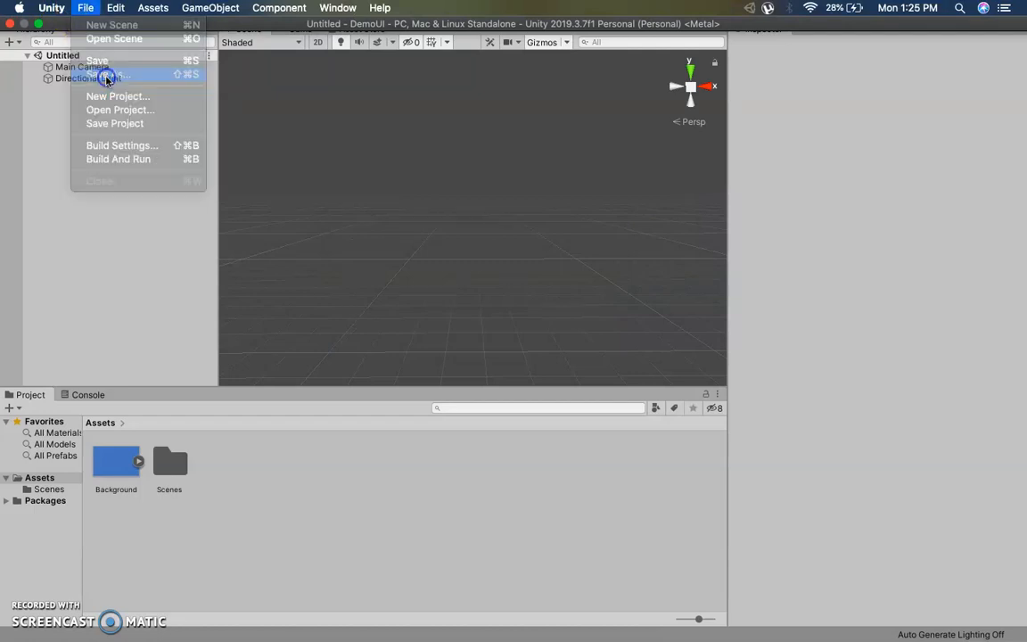
left_click(106, 75)
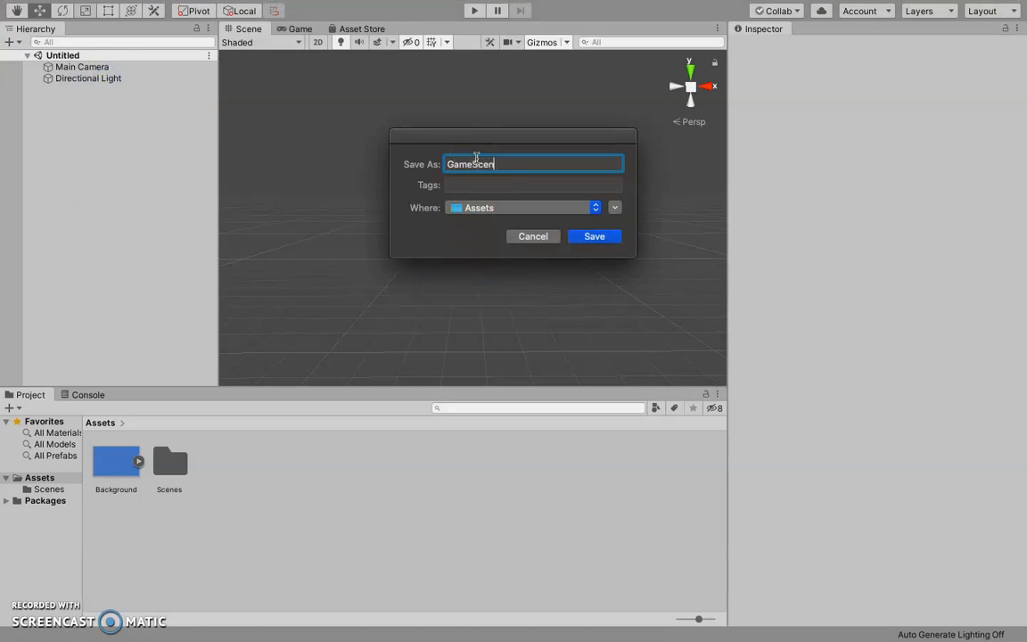
left_click(599, 236)
Add a UI panel to GameScene and create a UI text element as the panel's child.
right_click(91, 112)
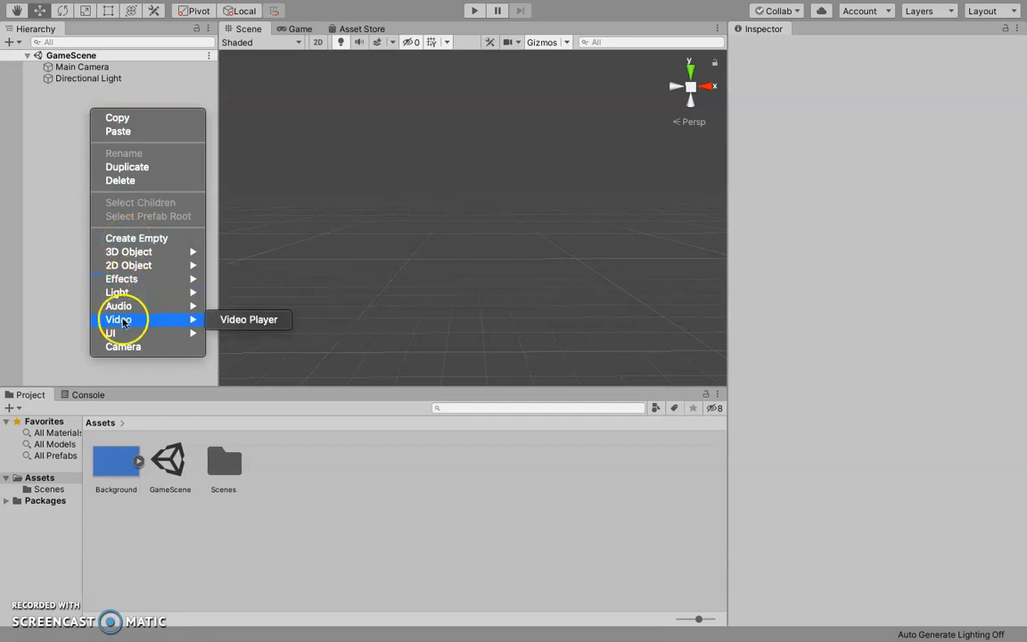
mouse_move(119, 334)
left_click(256, 524)
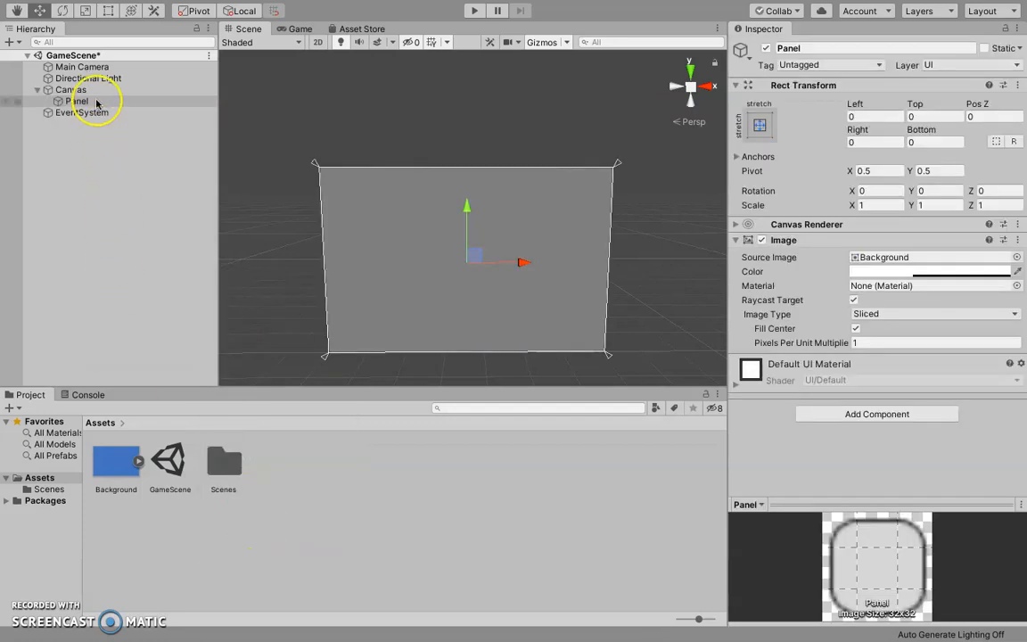
right_click(96, 103)
mouse_move(161, 321)
left_click(276, 321)
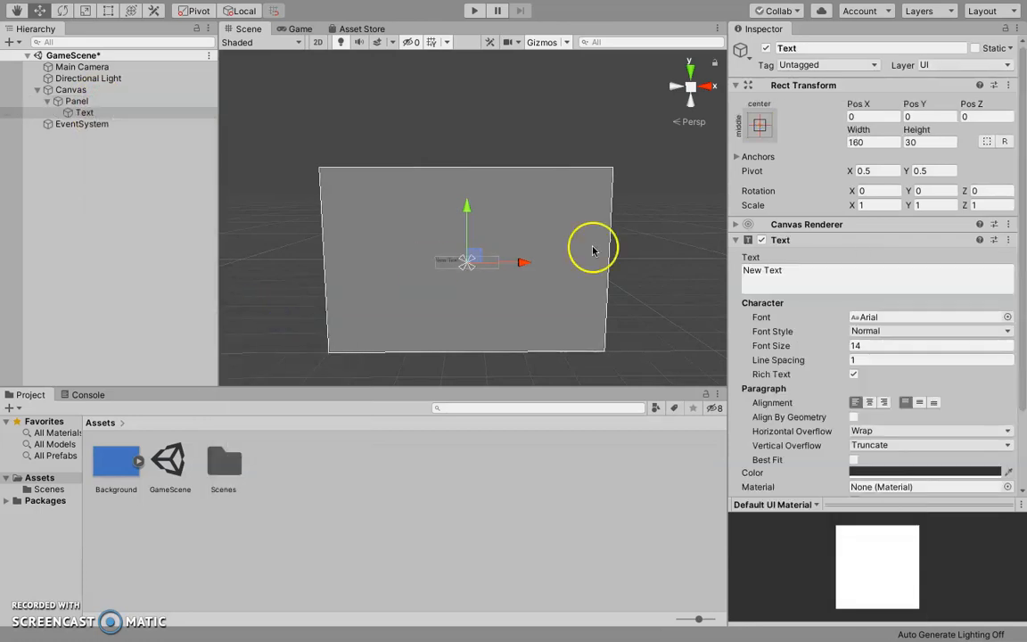
Change the text element's content to "The Game is" and set its font size to 20.
left_click(781, 275)
key("BackSpace")
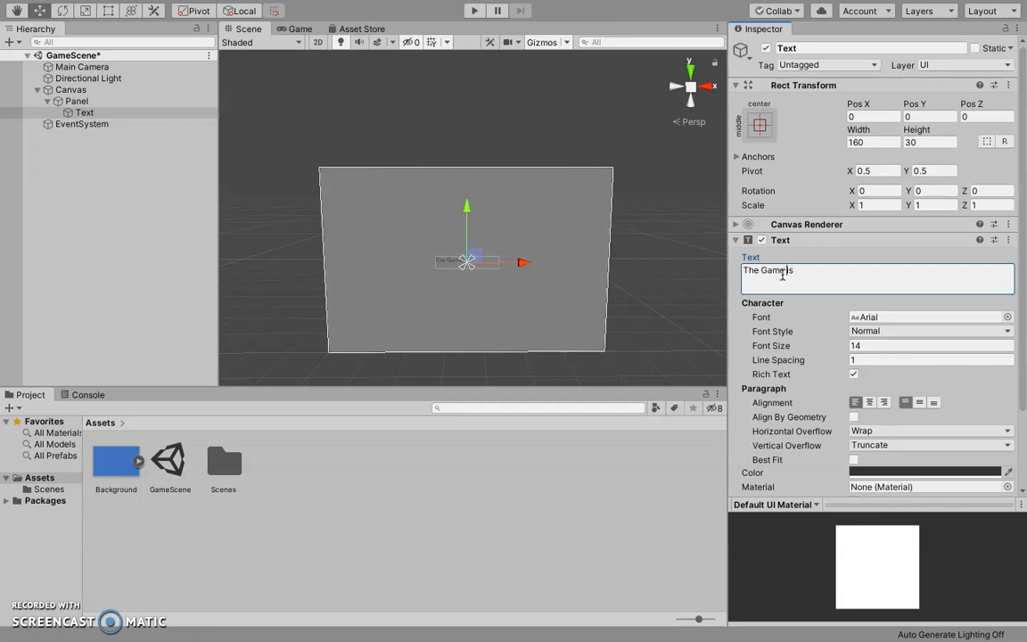
left_click(887, 346)
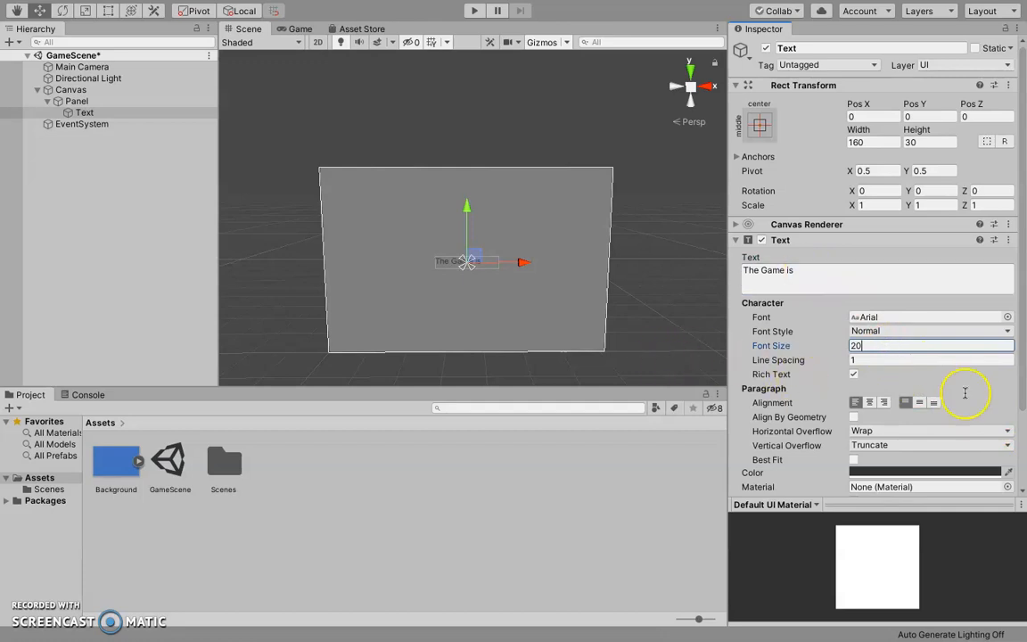
Set the text element's colour to near-black, hexadecimal 050505.
left_click(905, 469)
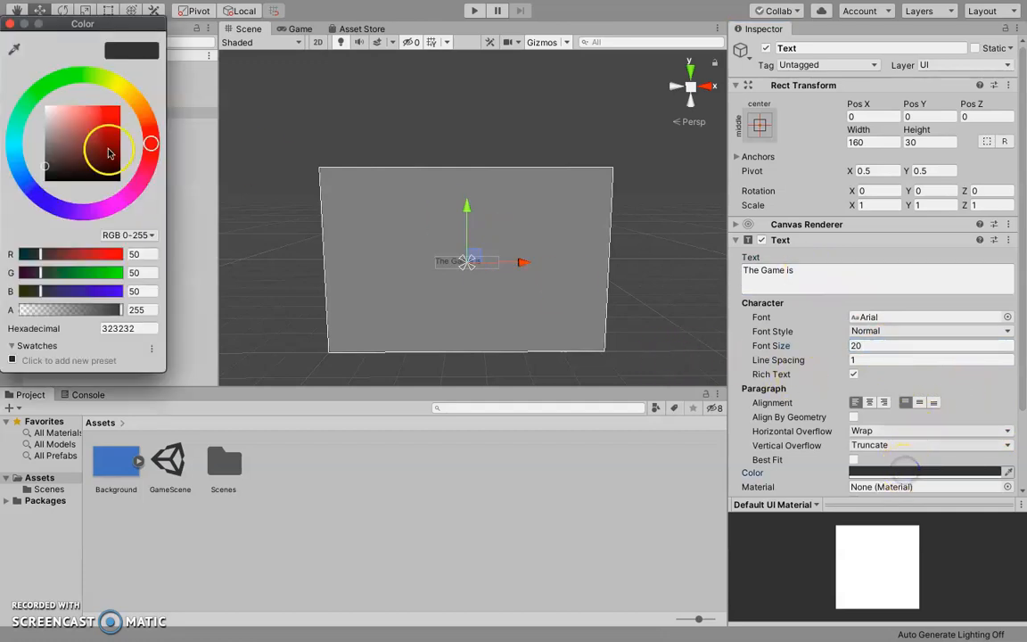
left_click(53, 179)
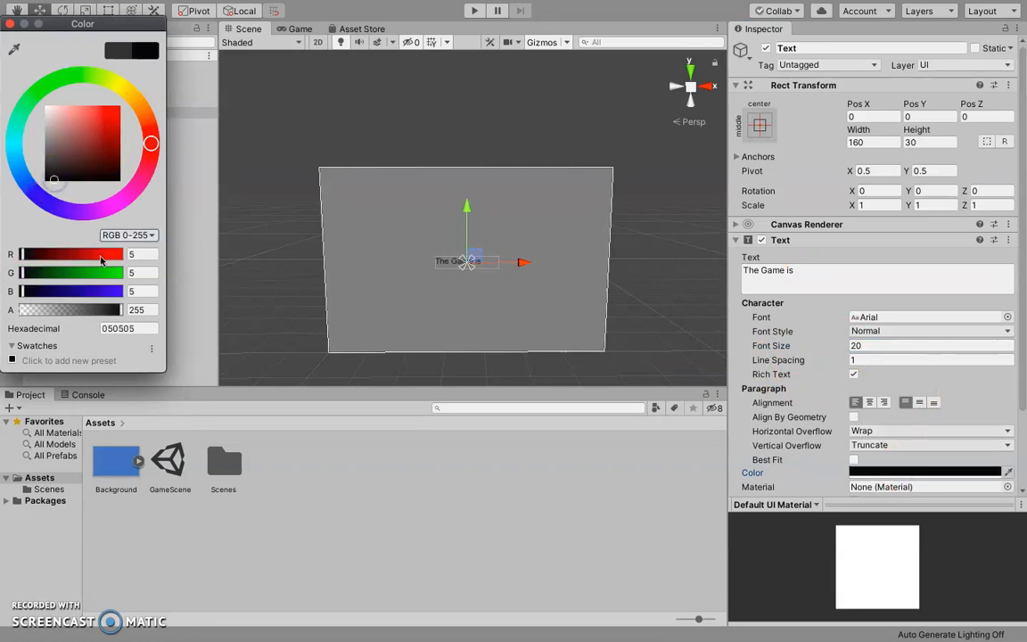
left_click(343, 464)
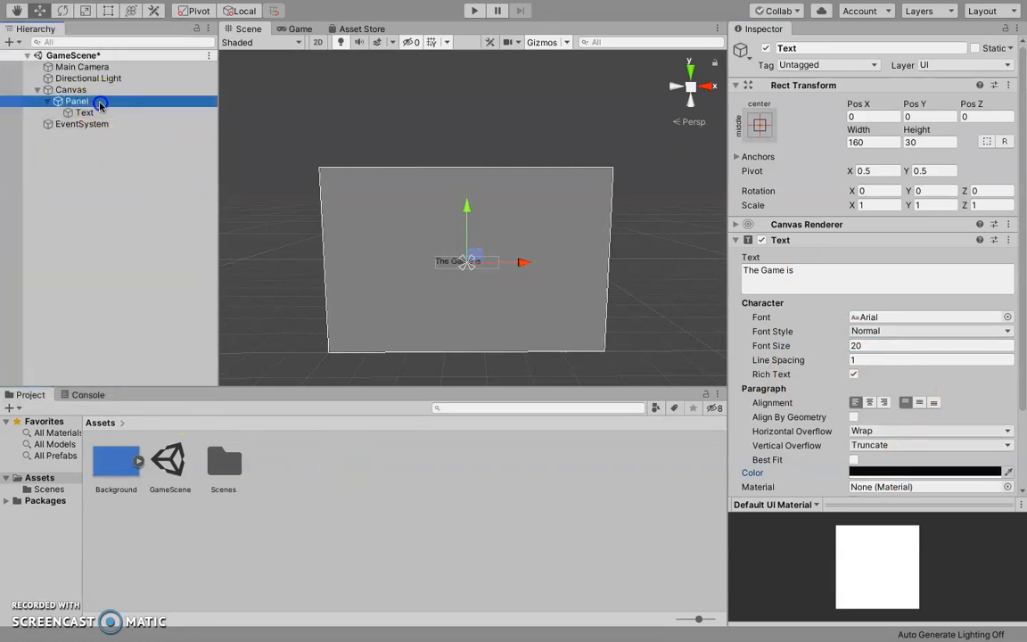
Assign the Background image from the project assets as the panel's source image.
left_click(78, 102)
left_click_drag(106, 465, 870, 260)
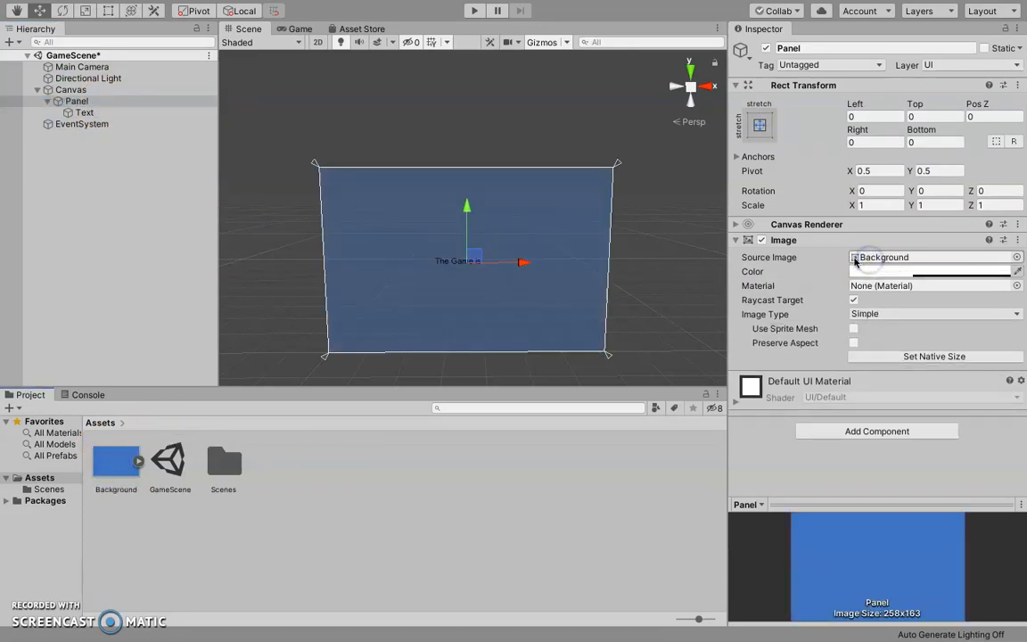
Scale the "The Game is" text up uniformly to about 3.2 and save the scene.
left_click(102, 117)
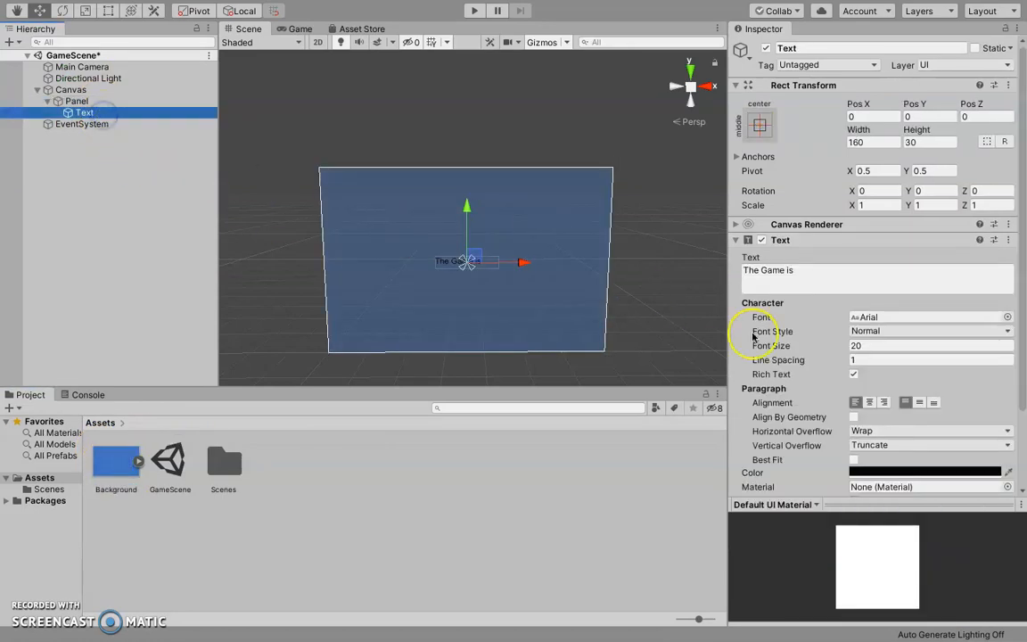
left_click(85, 9)
left_click_drag(457, 274, 470, 110)
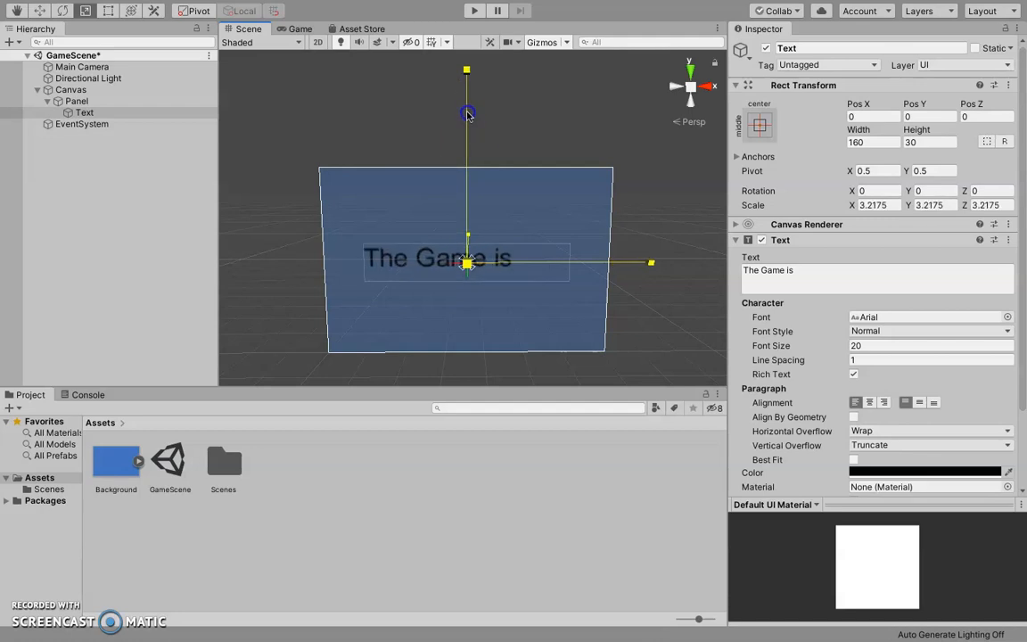
left_click(522, 214)
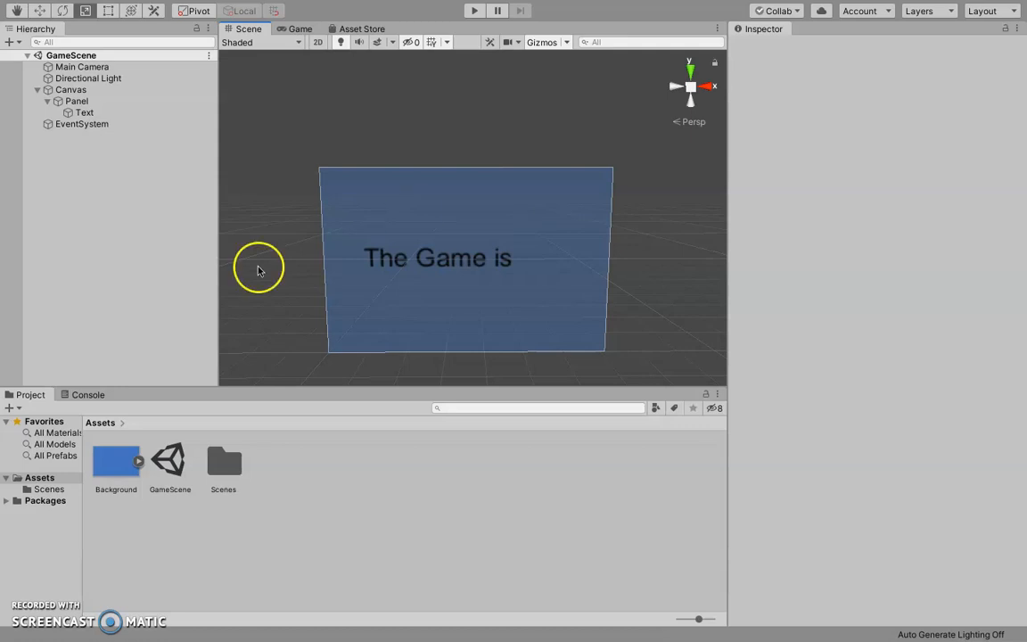
Open SampleScene from the Scenes folder and expand the Canvas and Panel to list the menu buttons.
left_click(63, 490)
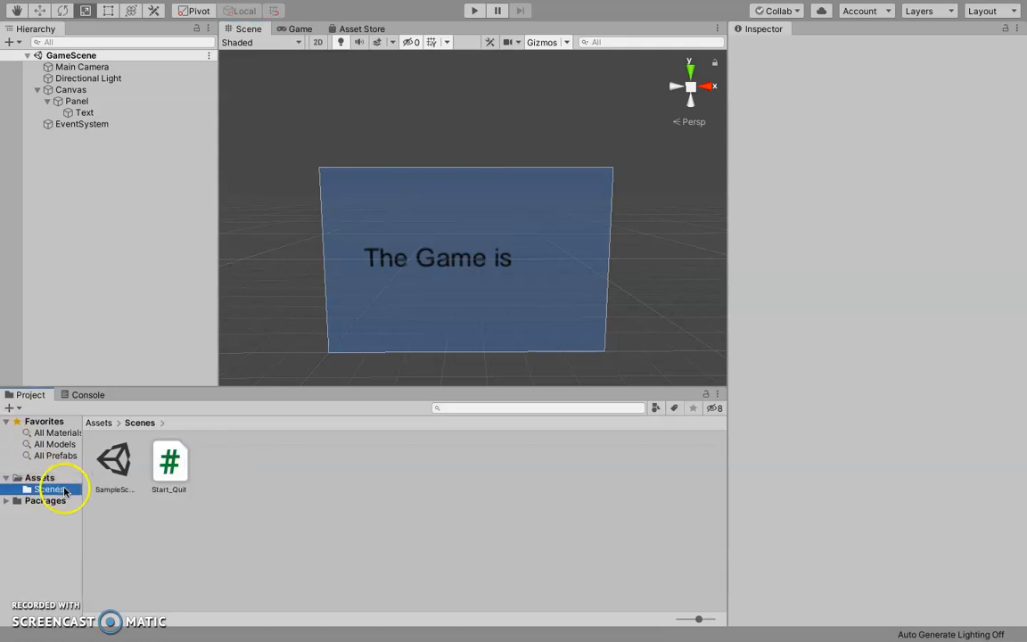
double_click(114, 471)
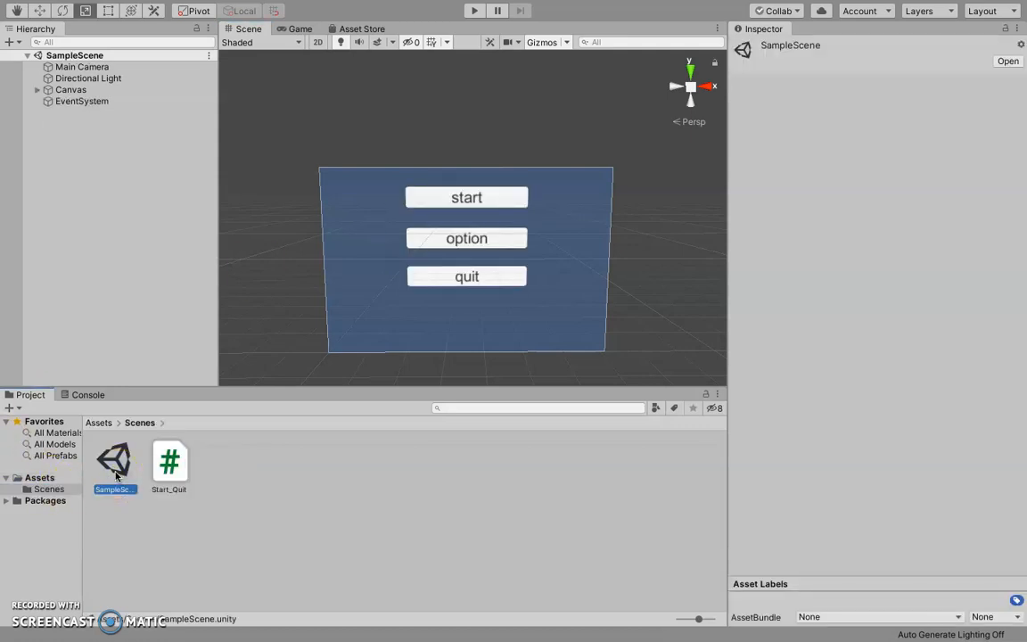
left_click(47, 90)
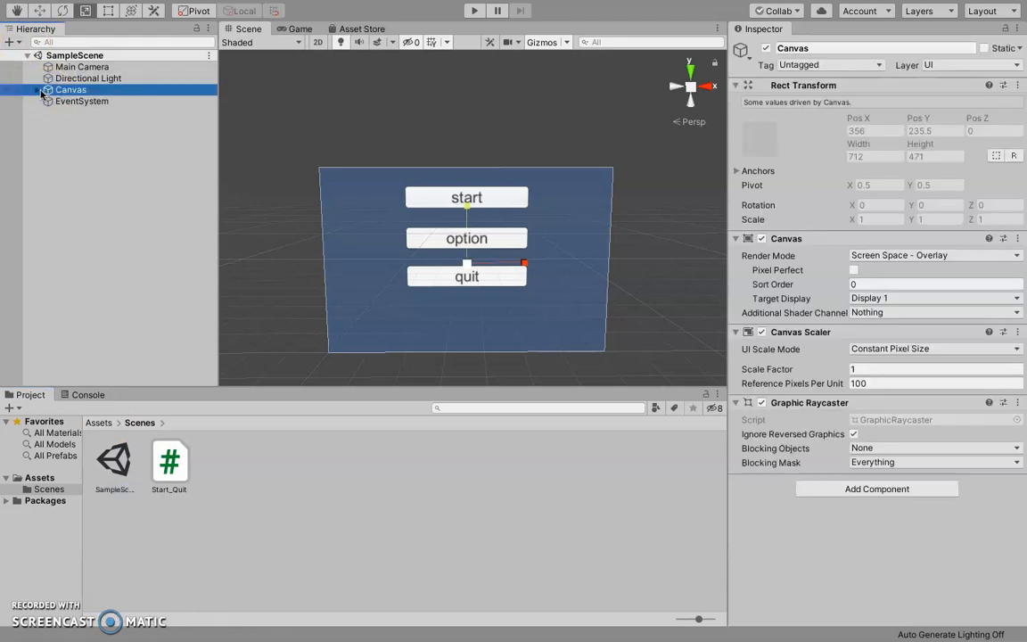
left_click(37, 90)
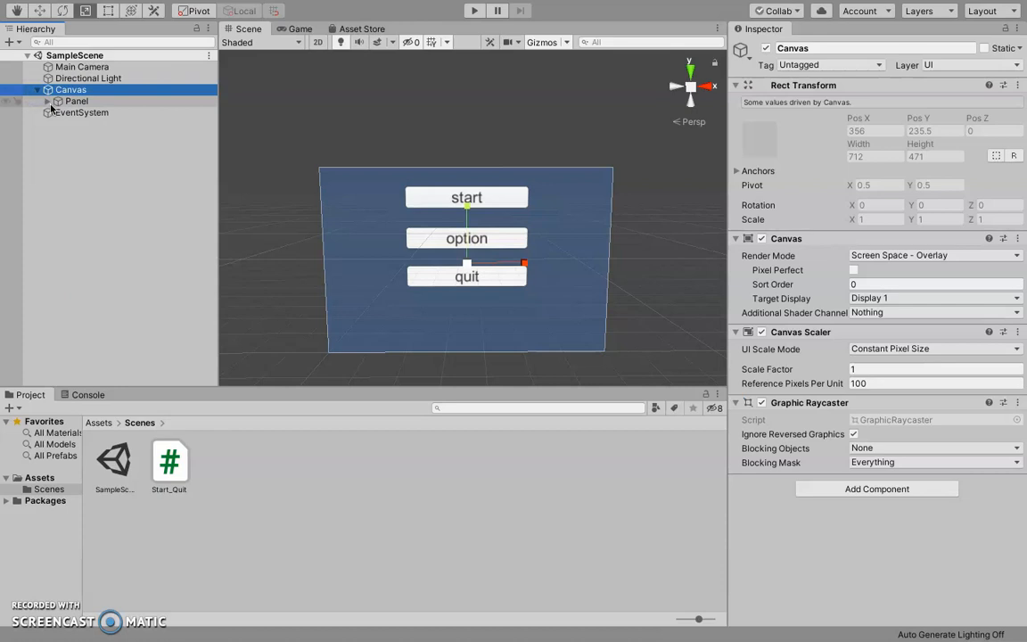
left_click(45, 103)
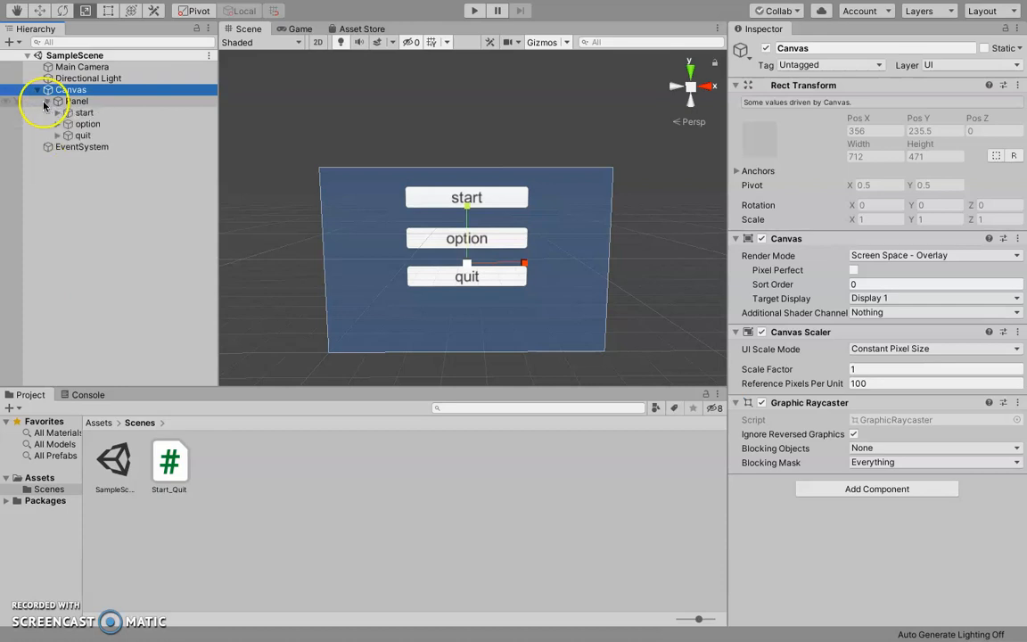
Create an empty object as a child of the Panel and rename it startmenu.
left_click(119, 100)
right_click(118, 100)
mouse_move(152, 296)
left_click(164, 229)
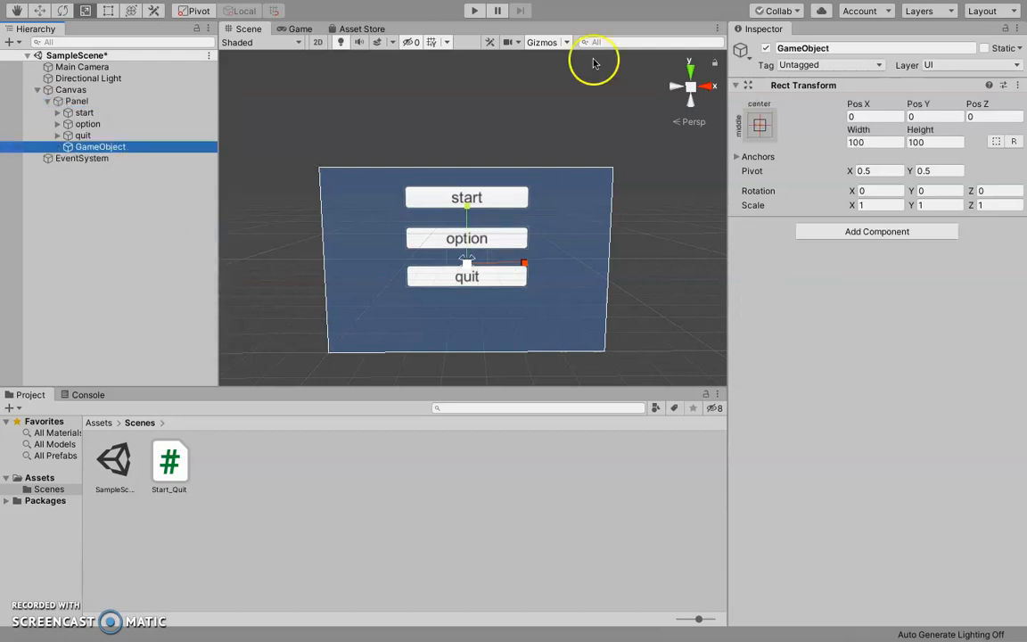
left_click(856, 45)
key("BackSpace")
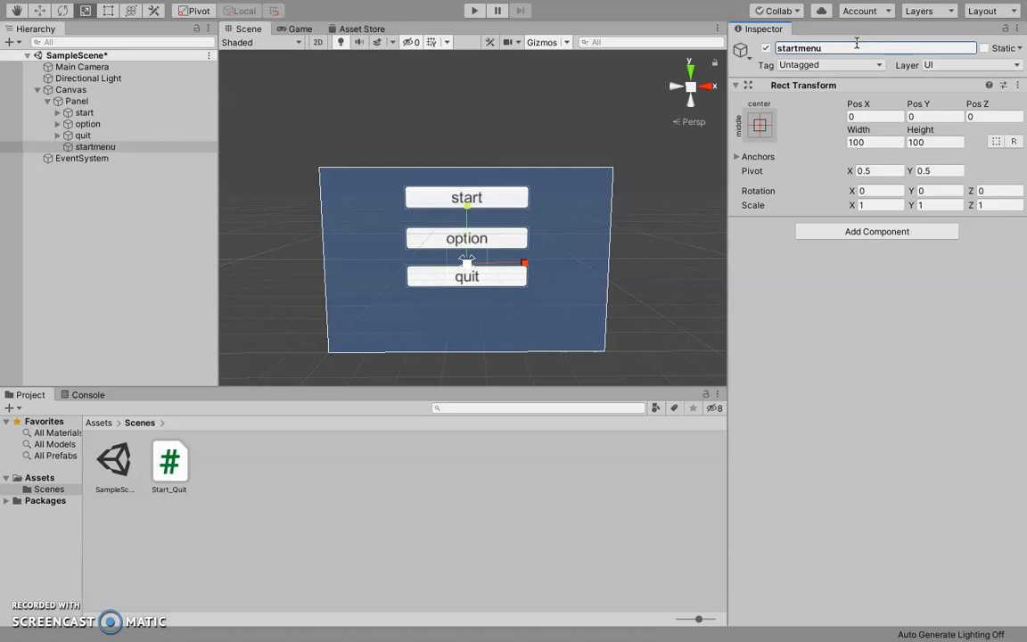
Make the start, option and quit buttons children of the startmenu object and collapse the group.
left_click(90, 116)
key("shift+Down")
key("shift+Down")
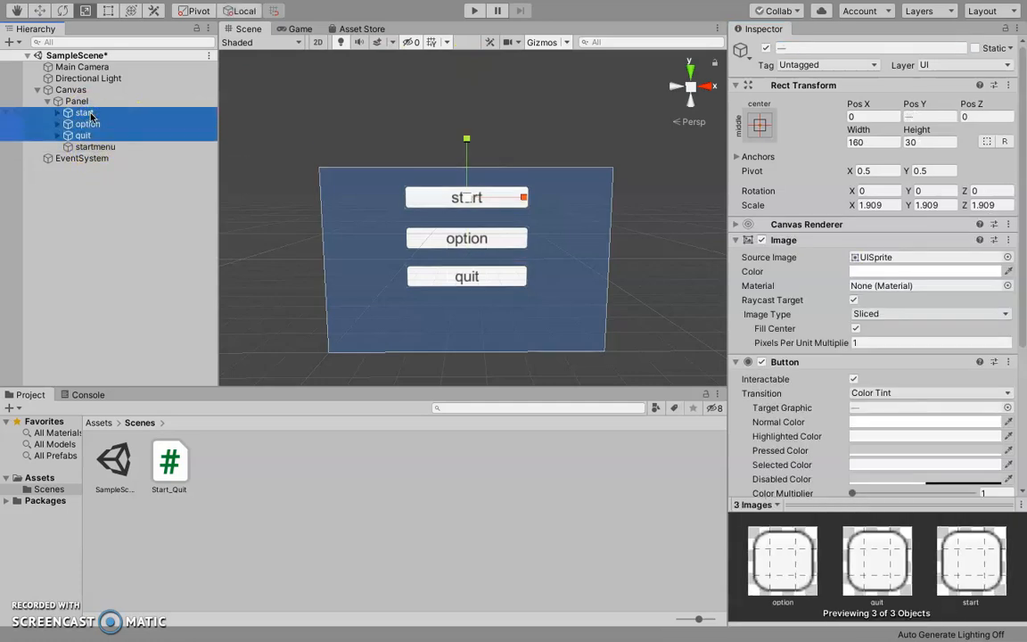
left_click_drag(90, 116, 106, 148)
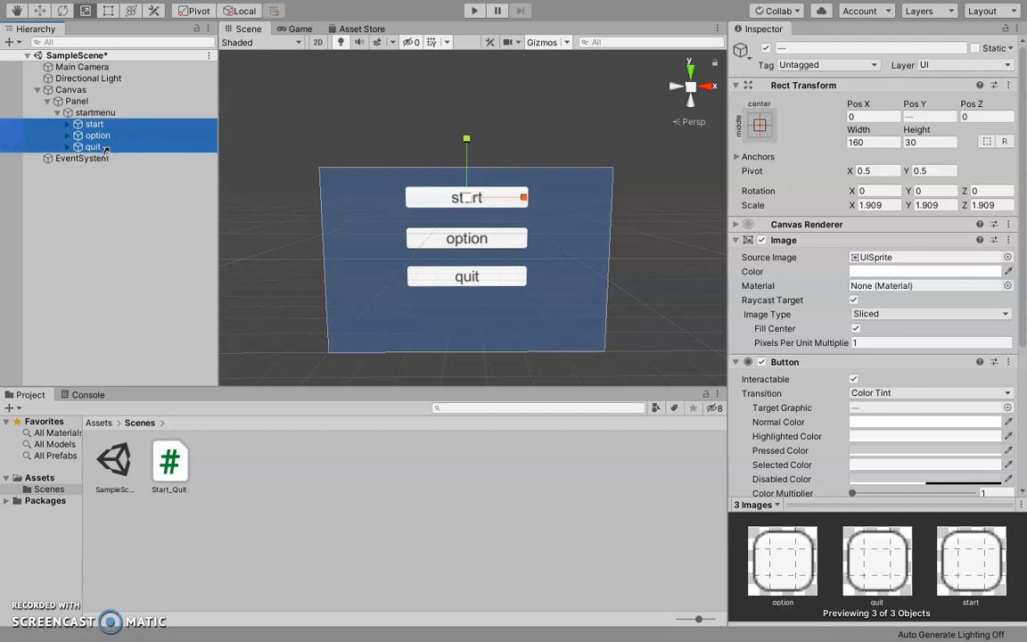
left_click(57, 114)
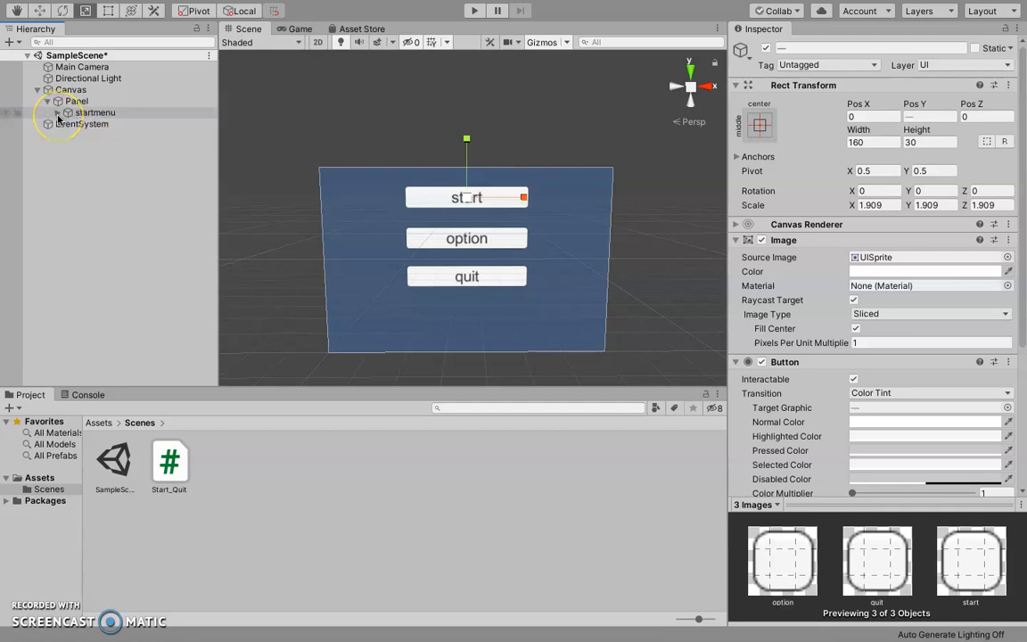
Duplicate the startmenu object with its buttons and rename the copy optionMenu.
left_click(71, 114)
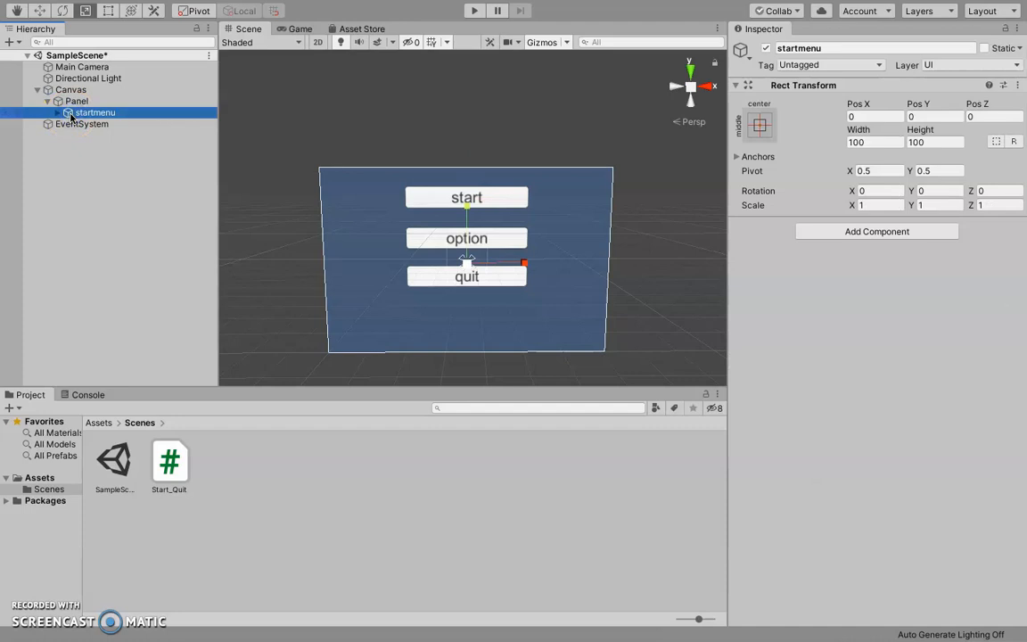
key("ctrl+d")
left_click(836, 48)
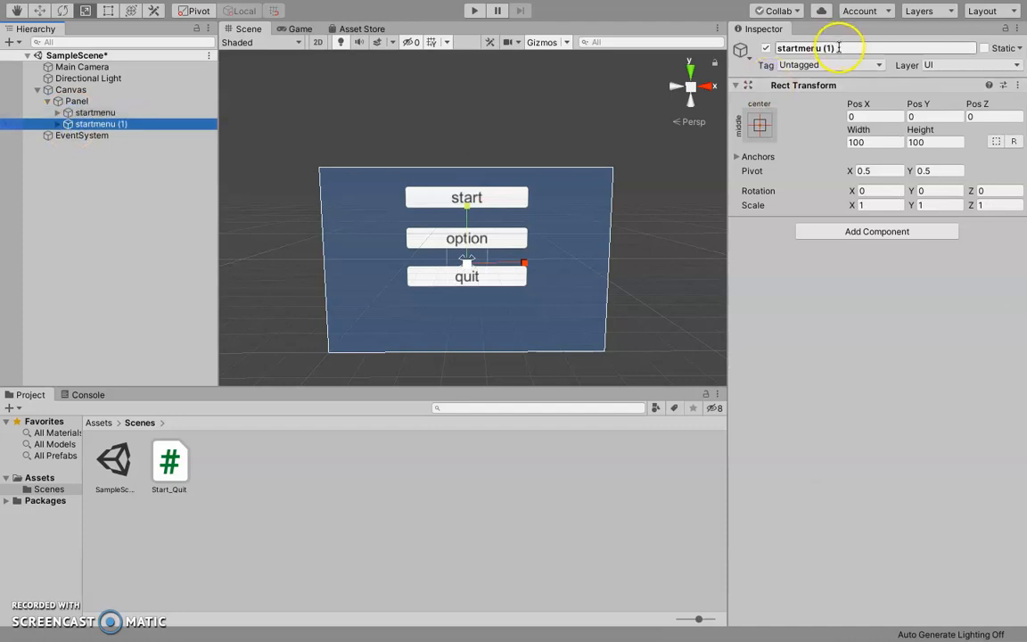
key("BackSpace")
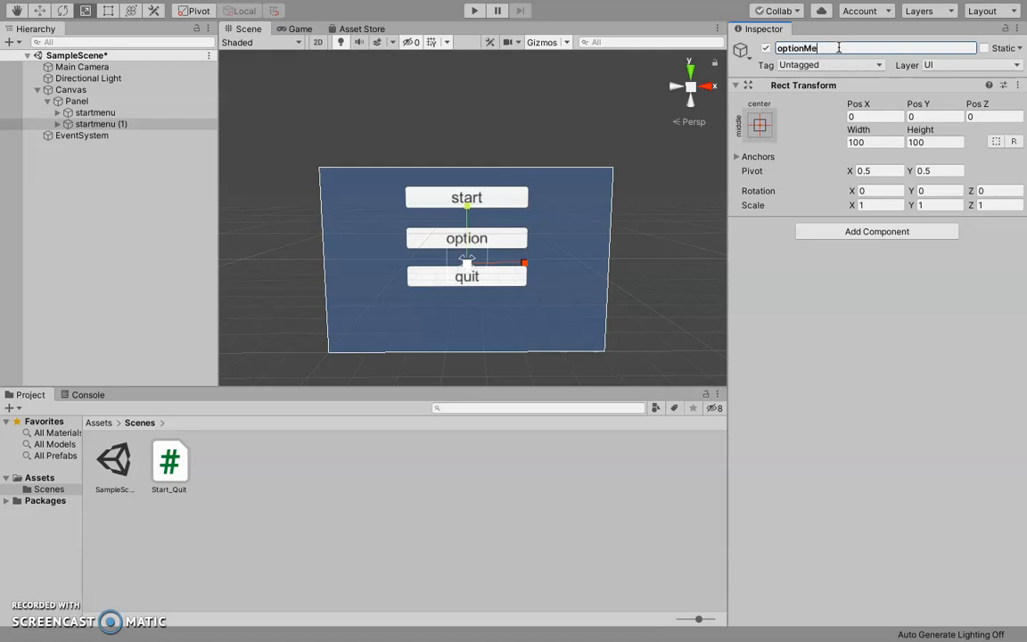
left_click(59, 124)
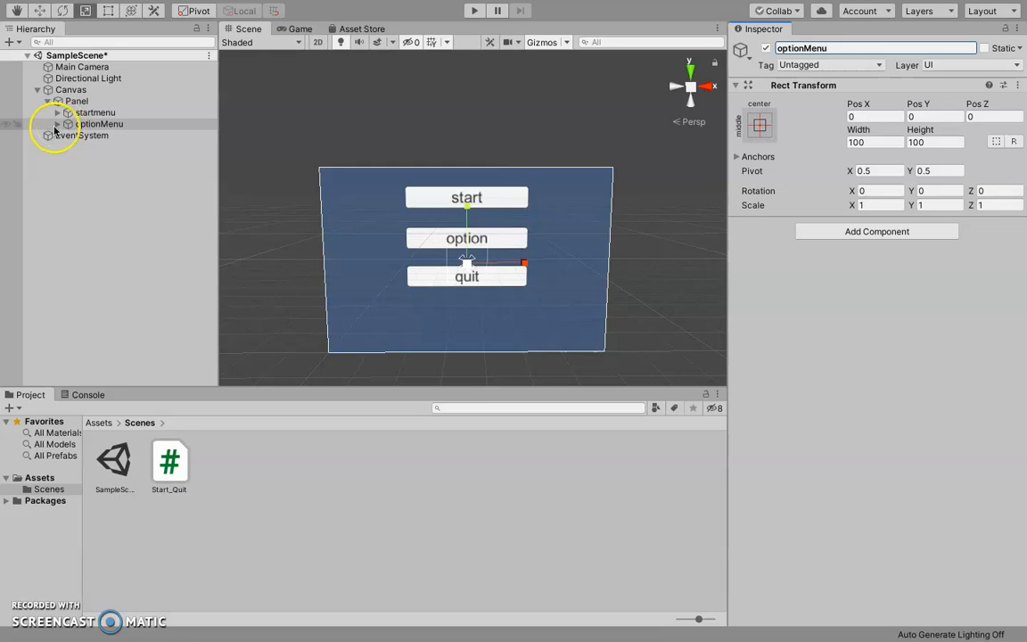
Delete the start button from the optionMenu group.
left_click(75, 136)
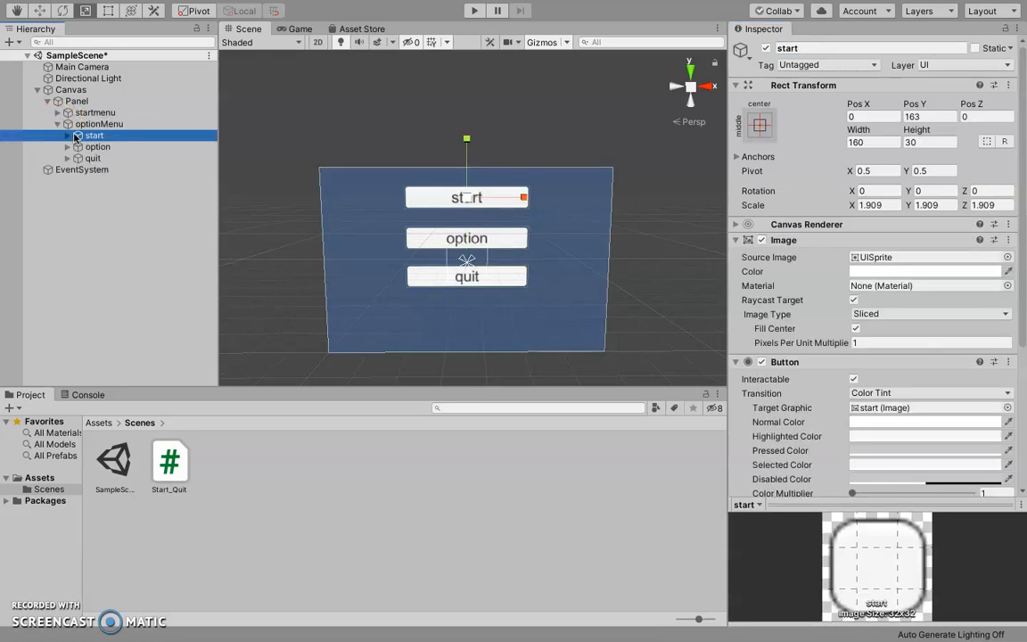
right_click(75, 136)
left_click(108, 206)
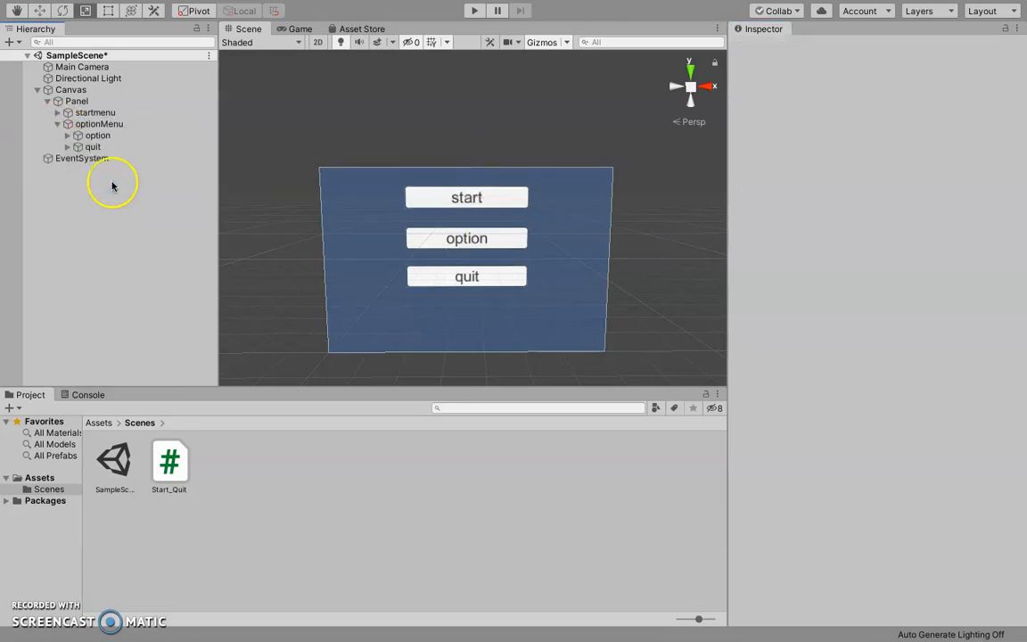
Deactivate the startmenu object so only the optionMenu group shows in the scene.
left_click(94, 114)
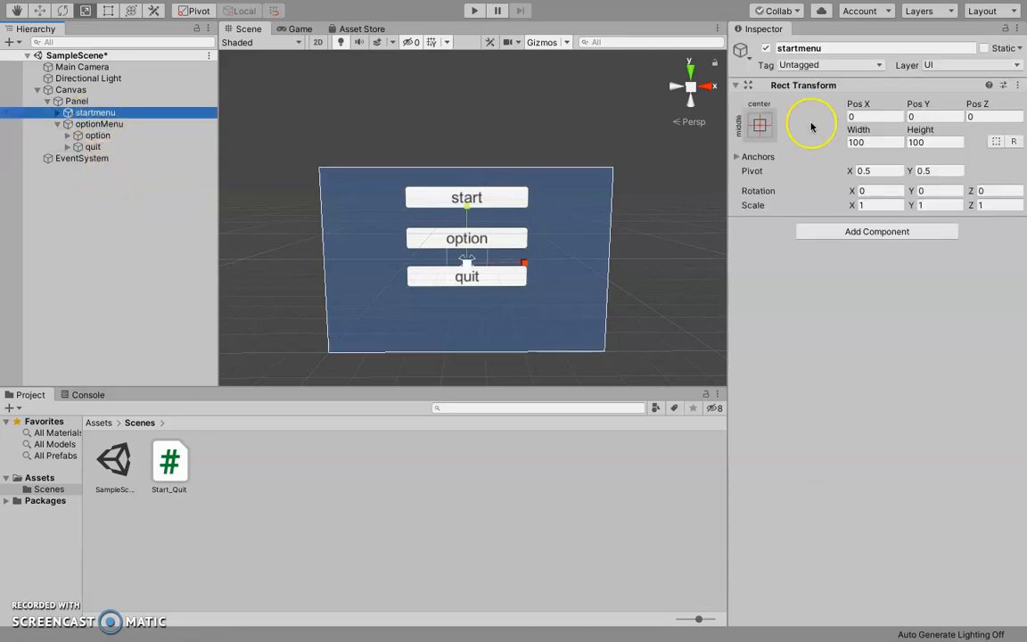
left_click(766, 48)
left_click(84, 125)
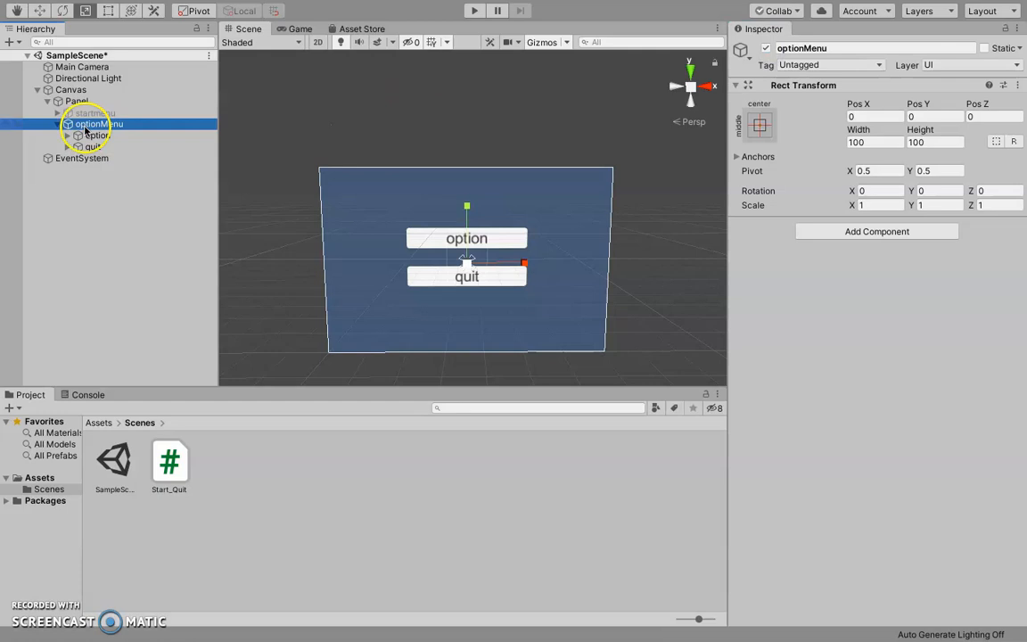
Move the option button's text directly under optionMenu and delete the option button from that group.
left_click(90, 137)
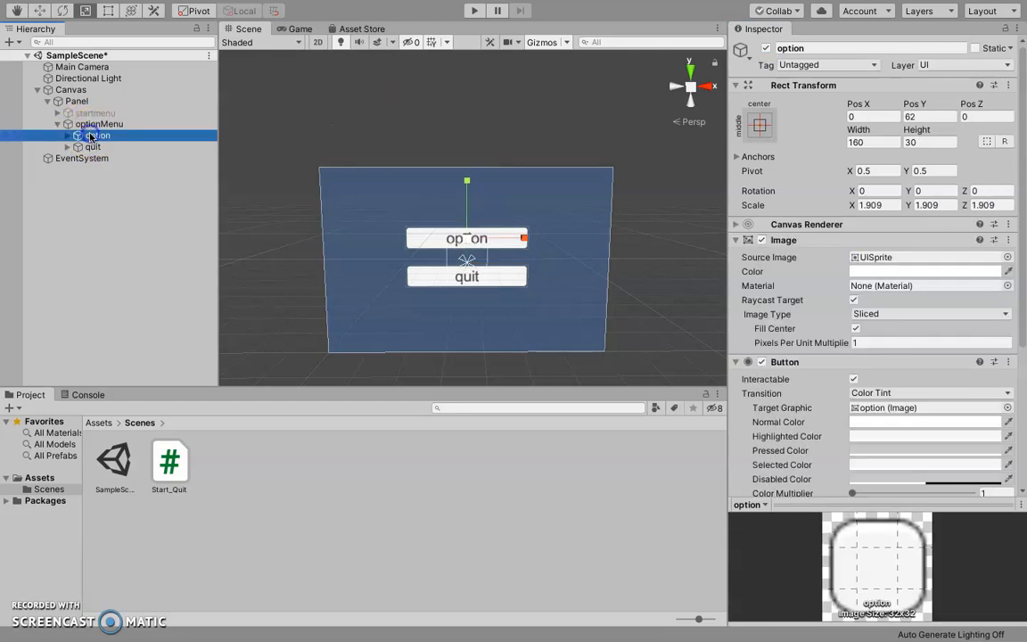
left_click(69, 135)
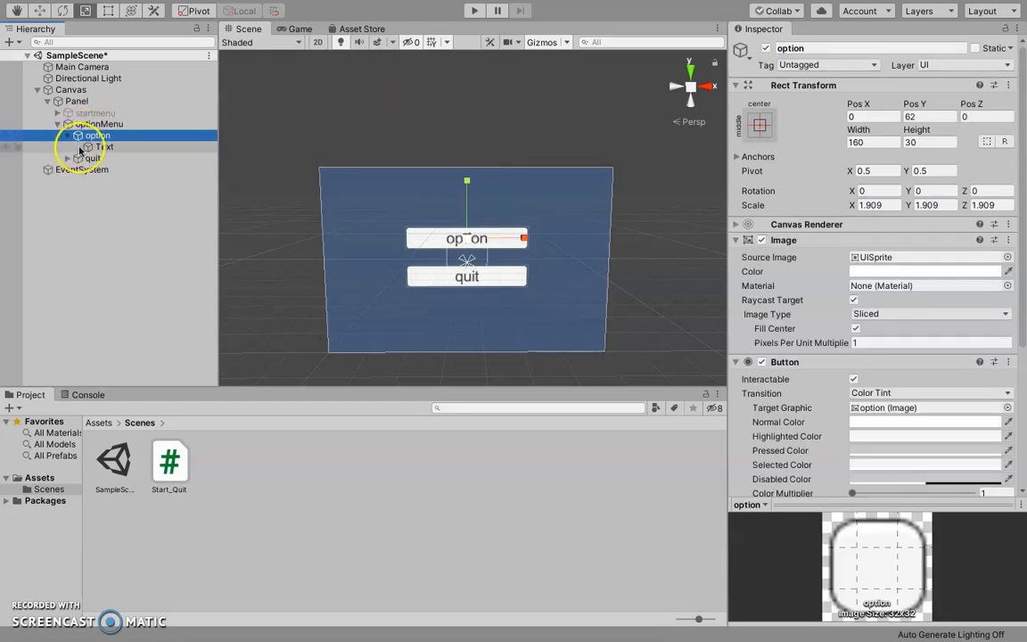
left_click_drag(96, 147, 70, 125)
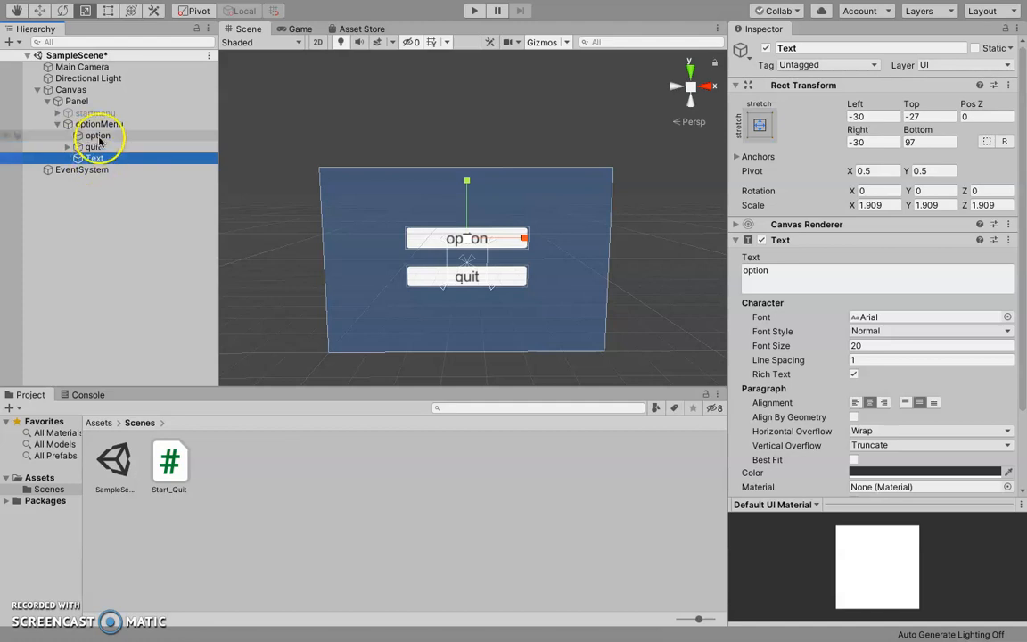
left_click(98, 136)
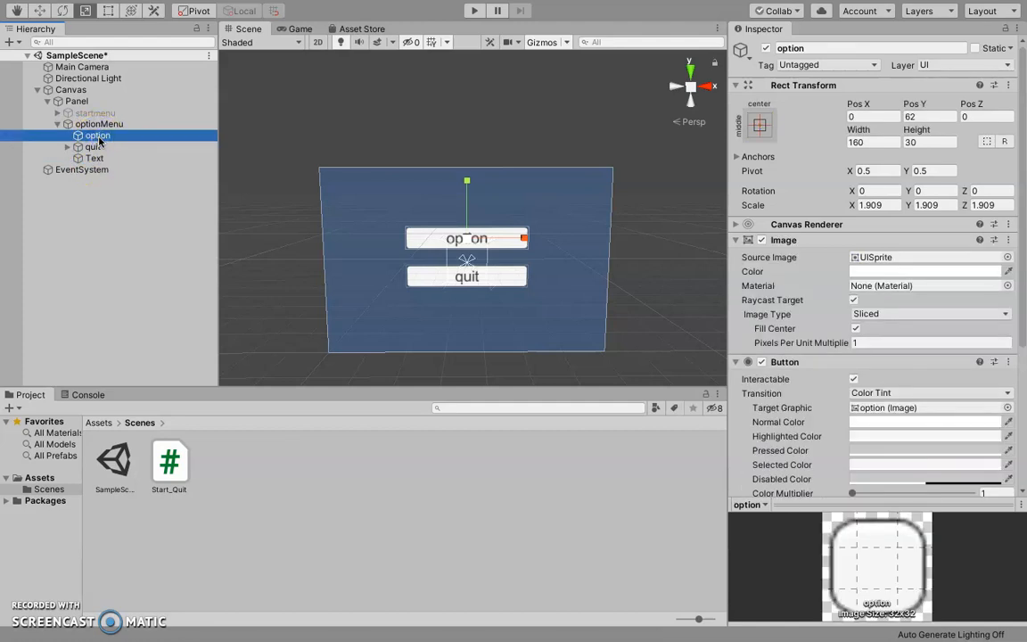
right_click(99, 139)
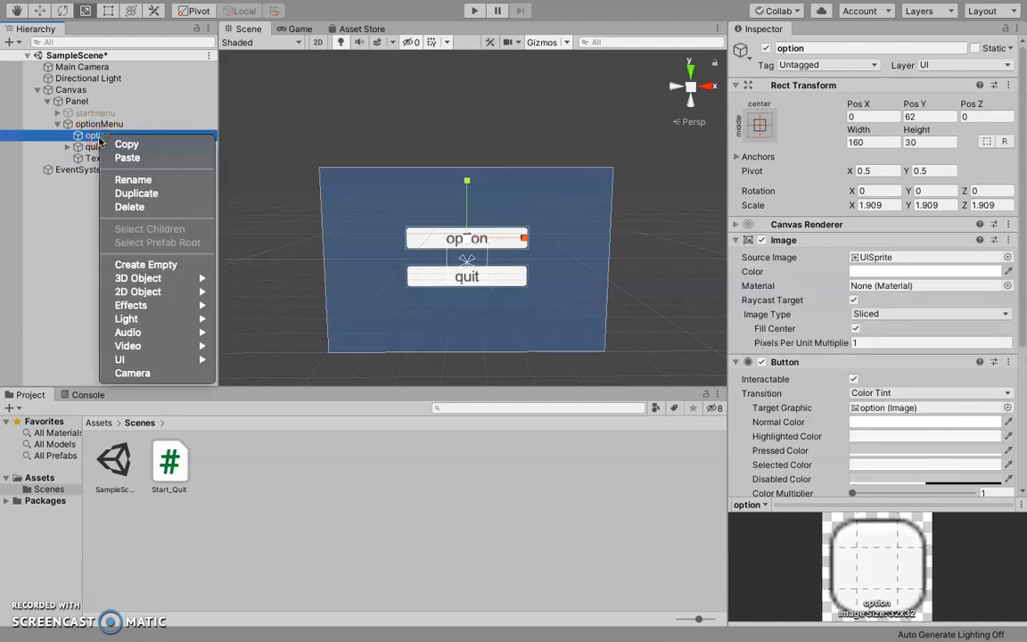
left_click(126, 206)
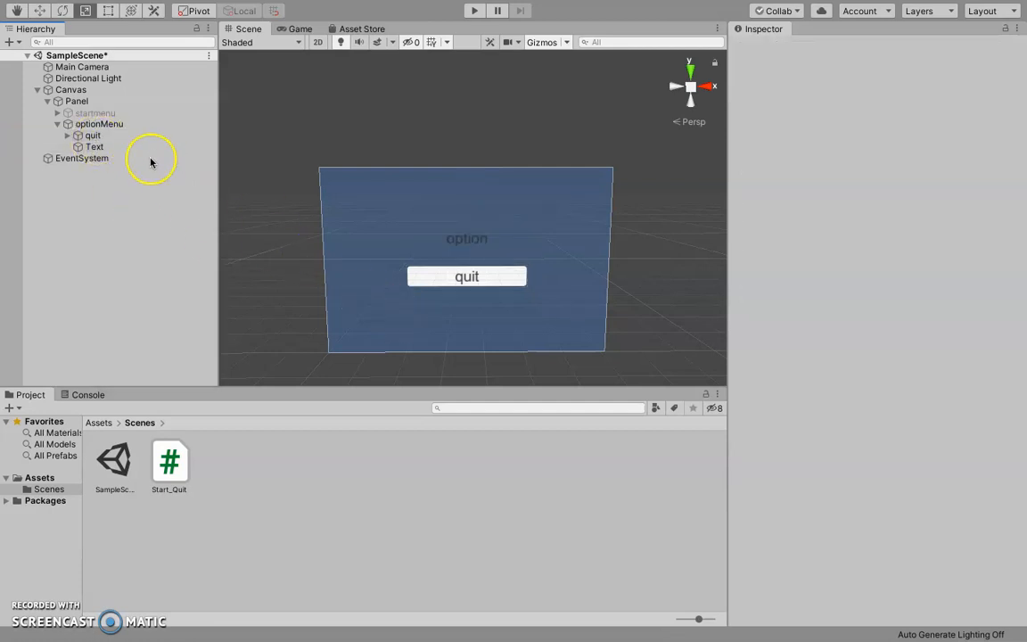
Rename the quit button inside optionMenu as Back.
left_click(124, 136)
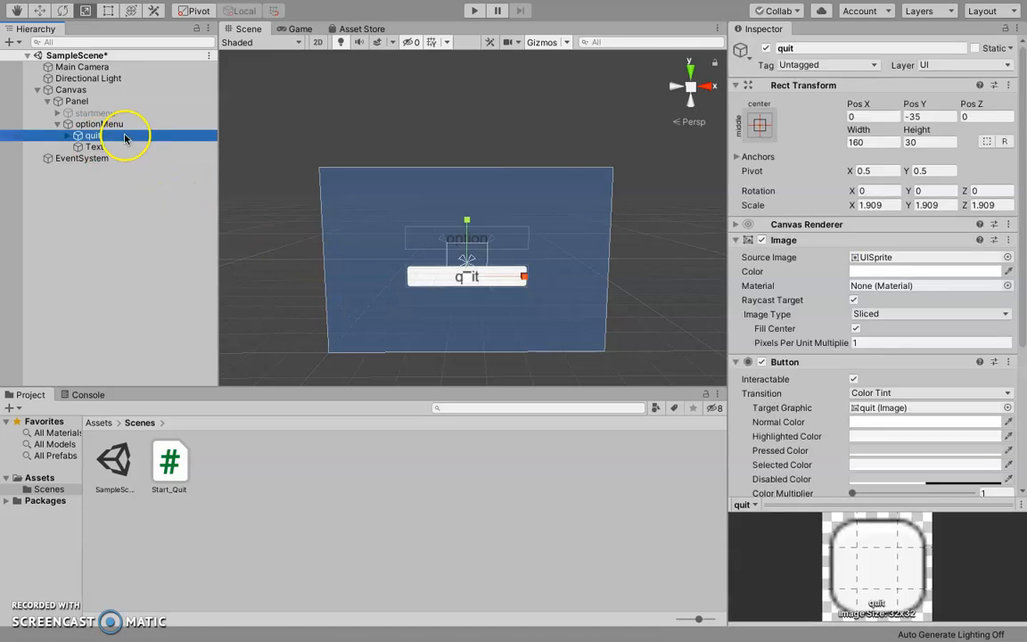
left_click(821, 50)
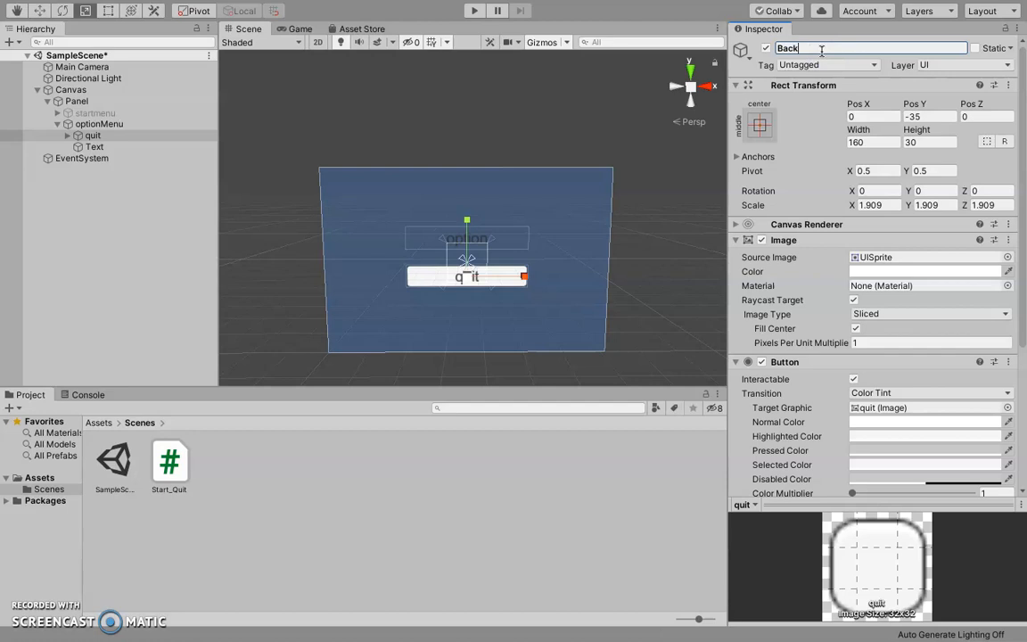
type("Back")
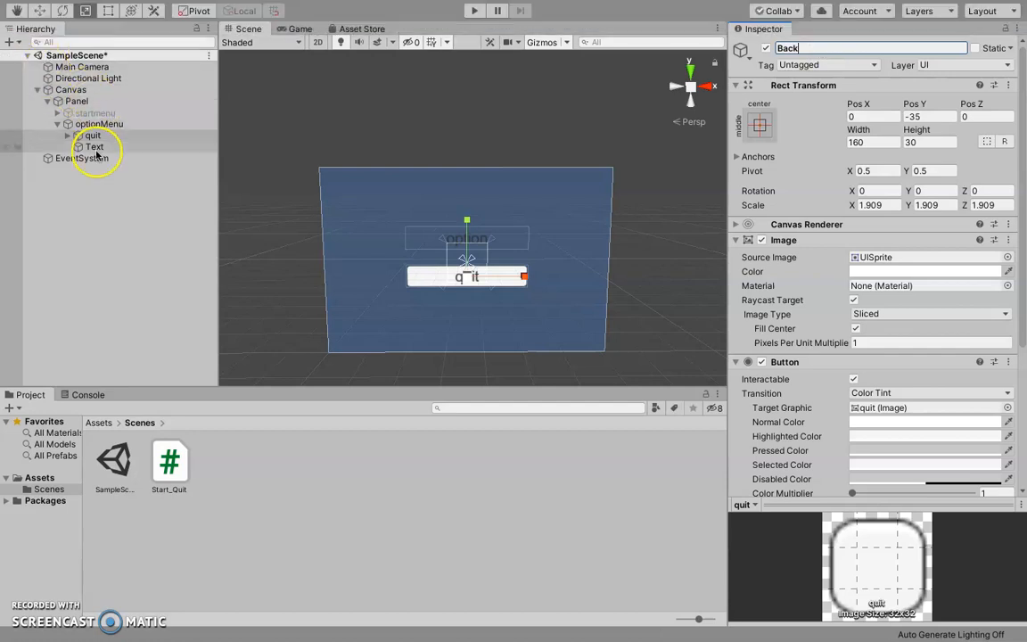
Set the content of the separate text object under optionMenu to Back.
left_click(95, 146)
left_click(795, 267)
key("BackSpace")
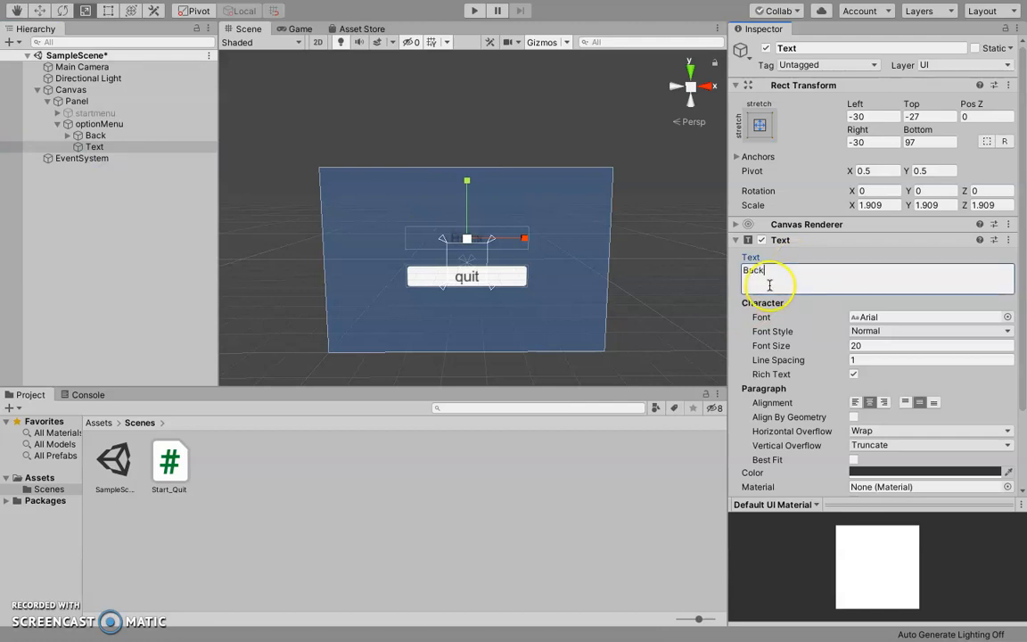
Compare the Back button's child text with the separate text object under optionMenu.
left_click(129, 150)
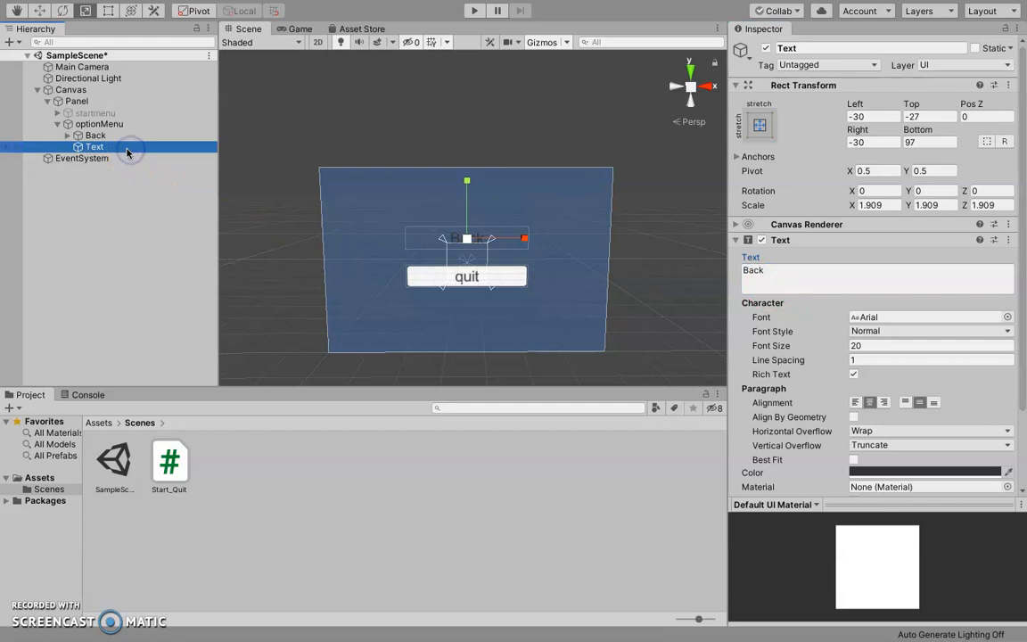
left_click(67, 135)
left_click(67, 136)
left_click(67, 136)
left_click(100, 148)
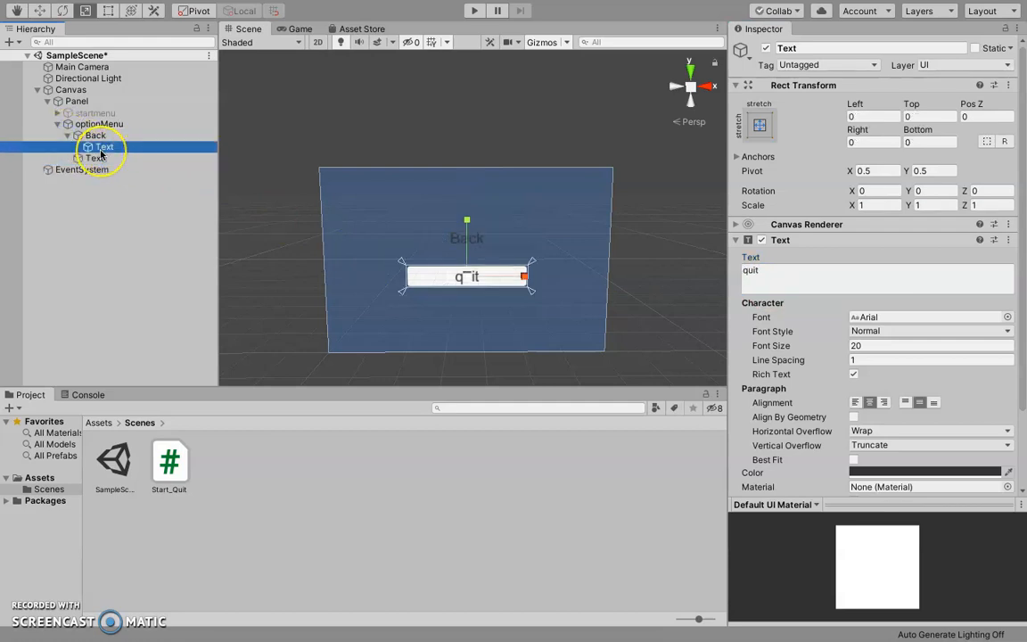
left_click(96, 158)
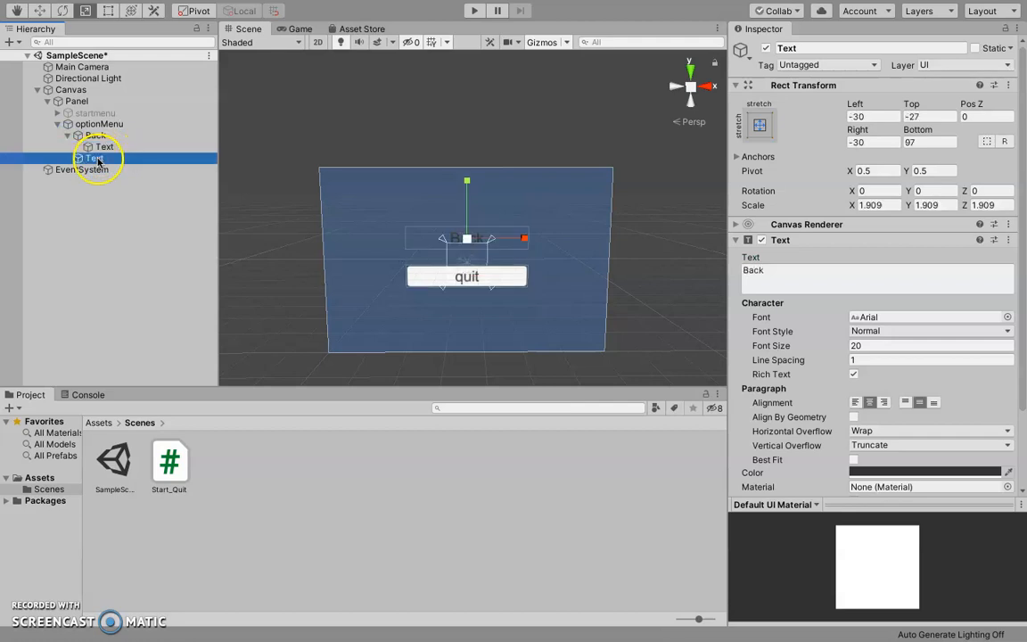
left_click(67, 136)
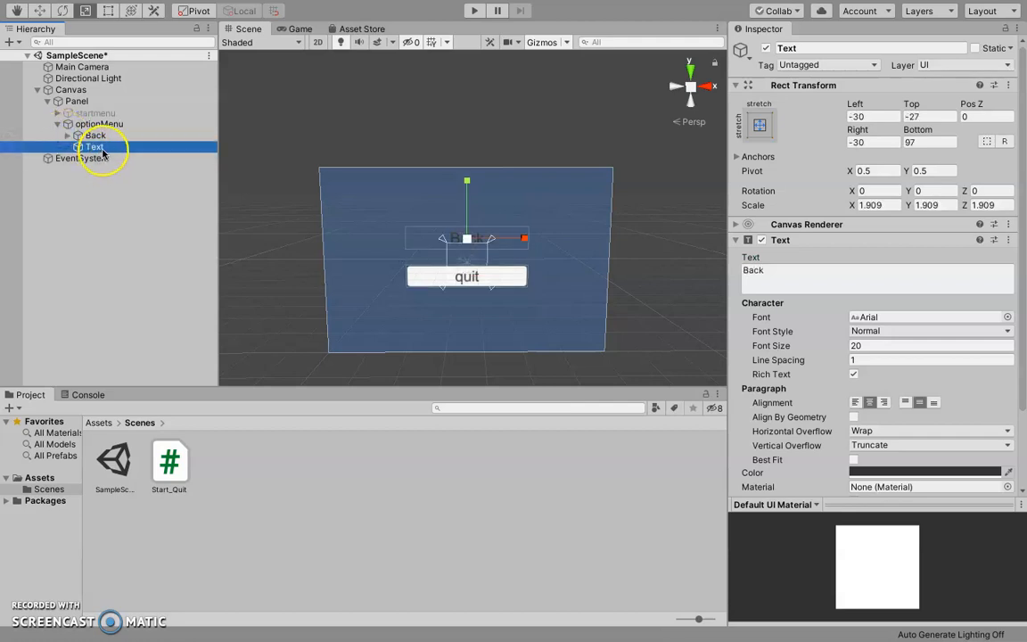
Rename the separate text object under optionMenu as option and set its text content to option.
left_click(804, 47)
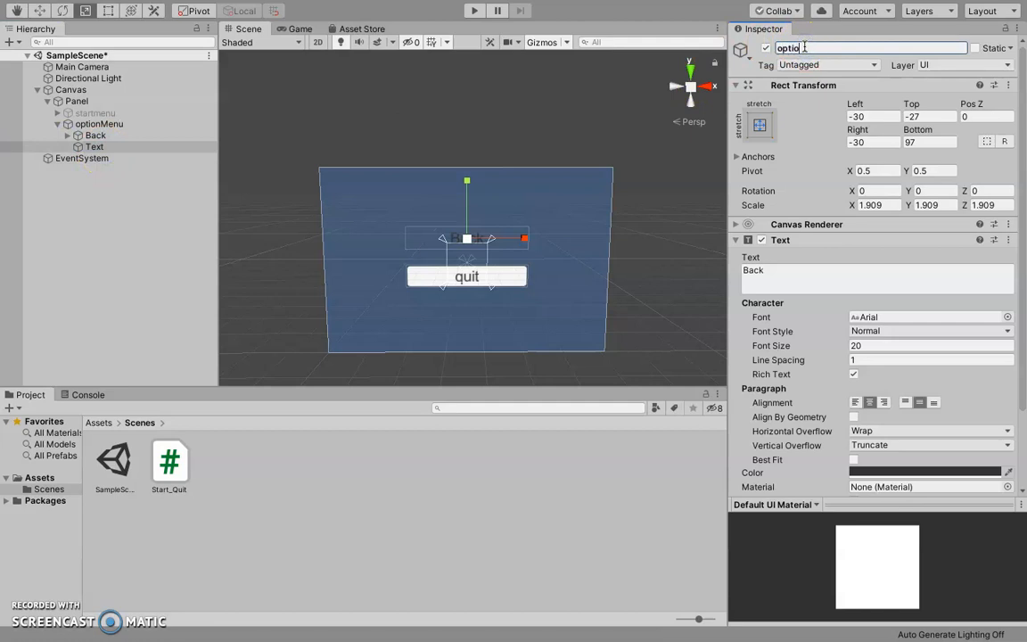
type("option")
left_click(788, 268)
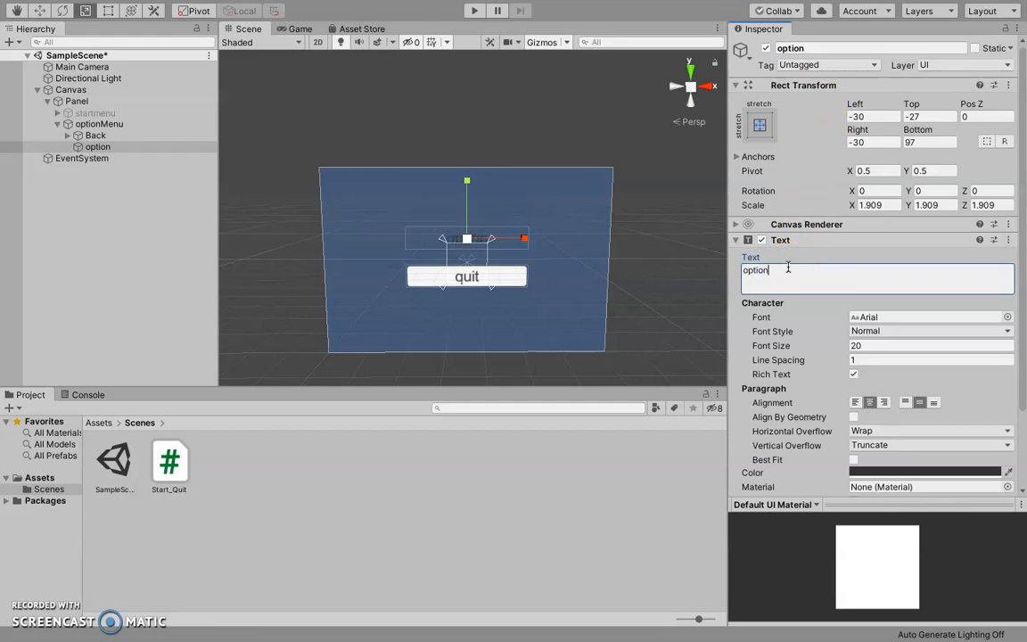
Set the option label's text color to near-black 0D0B0B.
left_click(895, 474)
left_click(52, 178)
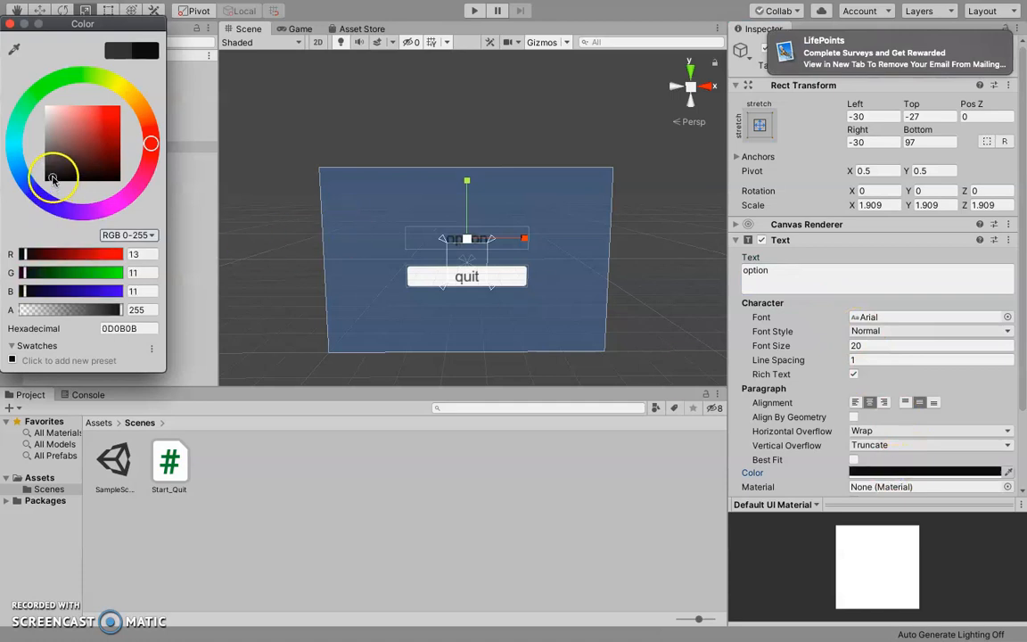
left_click(12, 23)
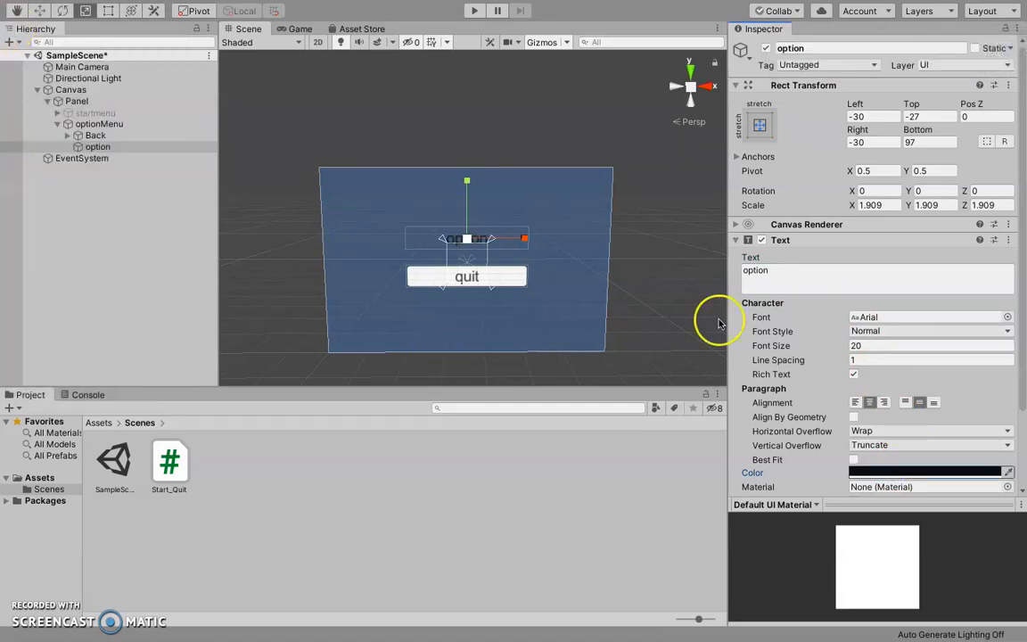
Move the option label up to a Top offset of about -117 and scale it uniformly to about twice its size.
left_click(39, 11)
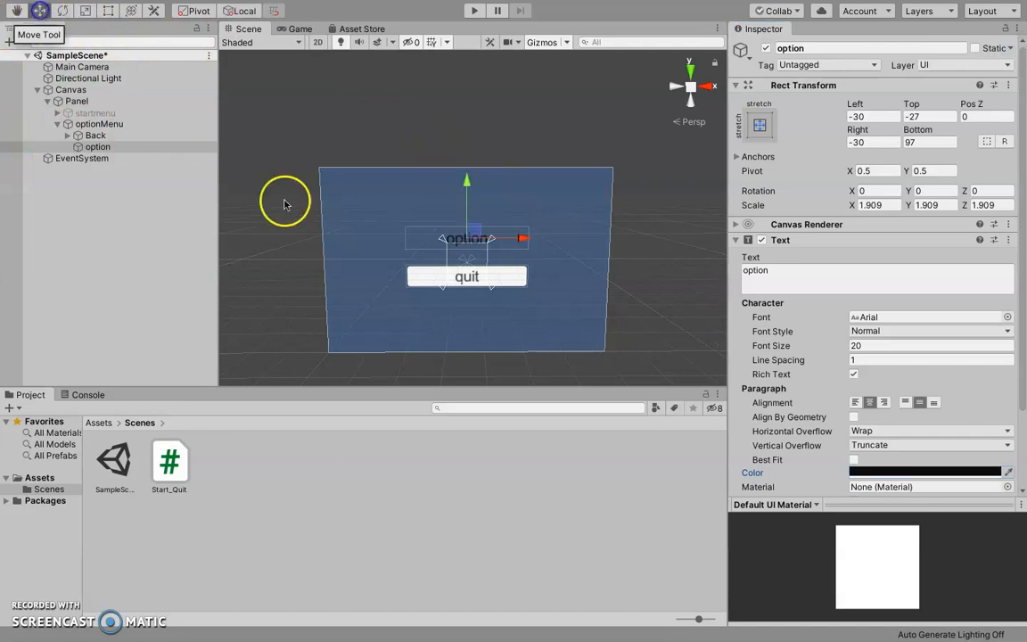
left_click_drag(467, 184, 461, 152)
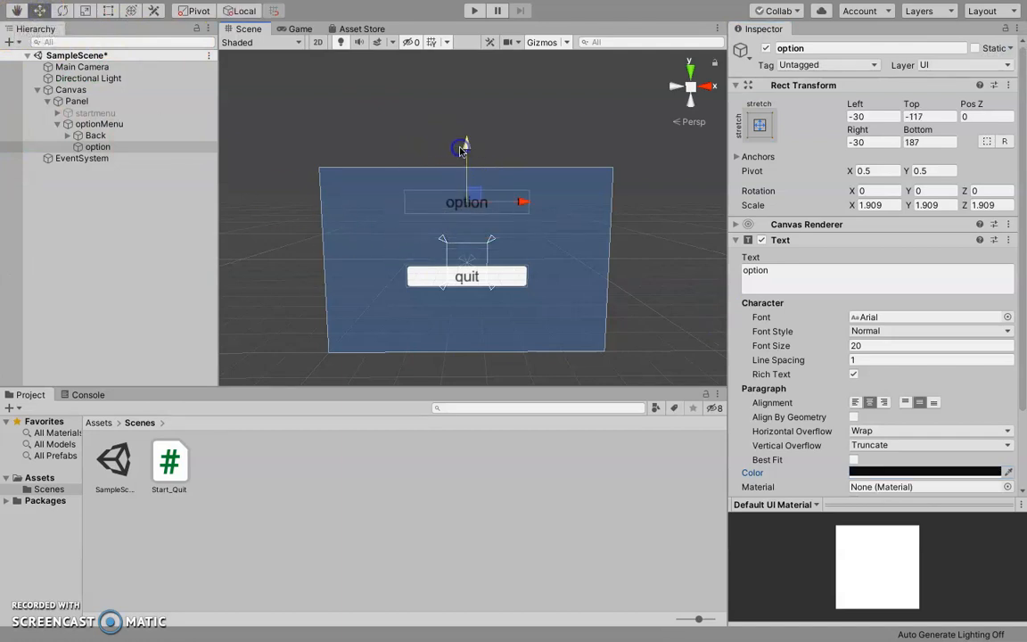
left_click(85, 10)
left_click_drag(467, 202, 472, 127)
left_click(553, 257)
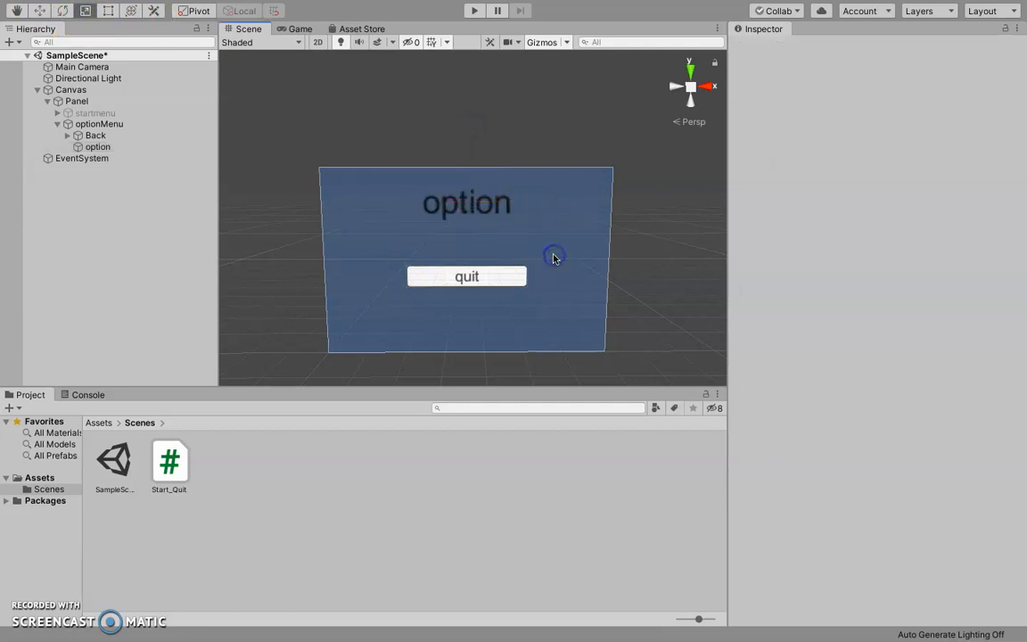
Collapse and deactivate the optionMenu object, and reactivate the startmenu object.
left_click(60, 125)
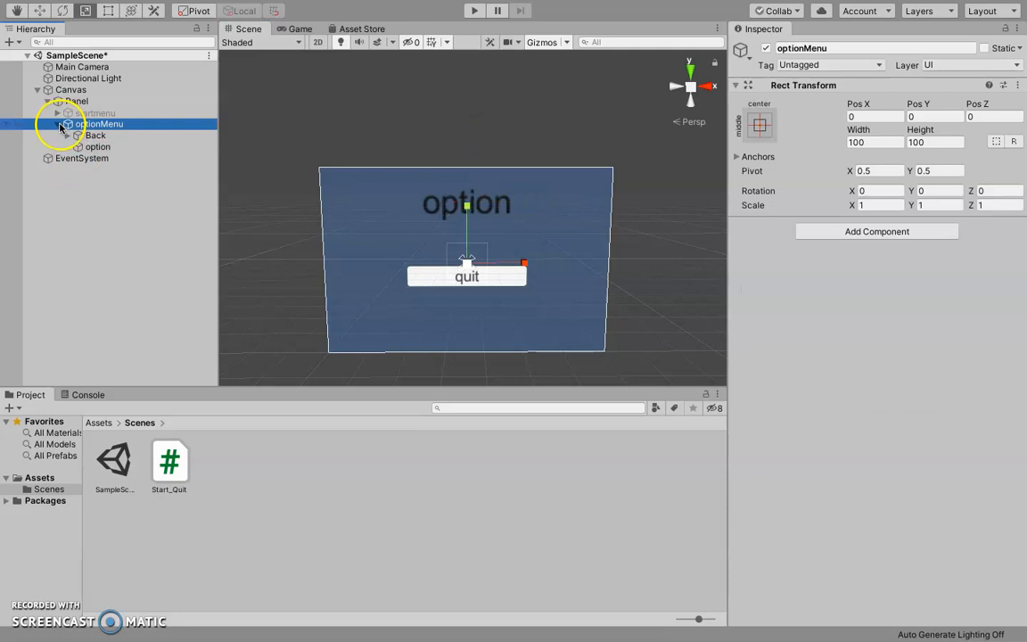
left_click(59, 125)
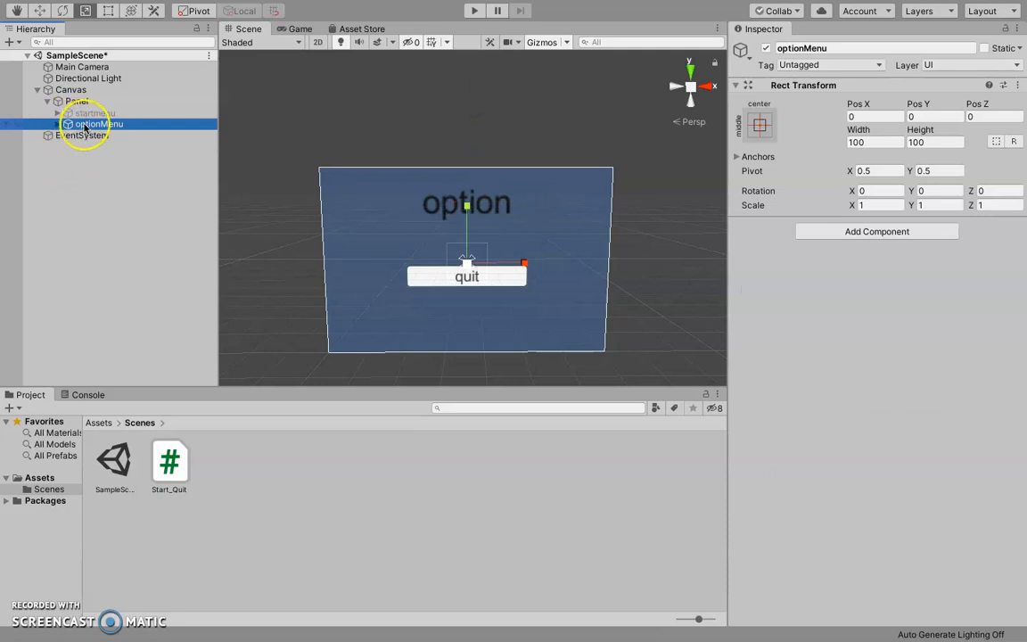
left_click(766, 48)
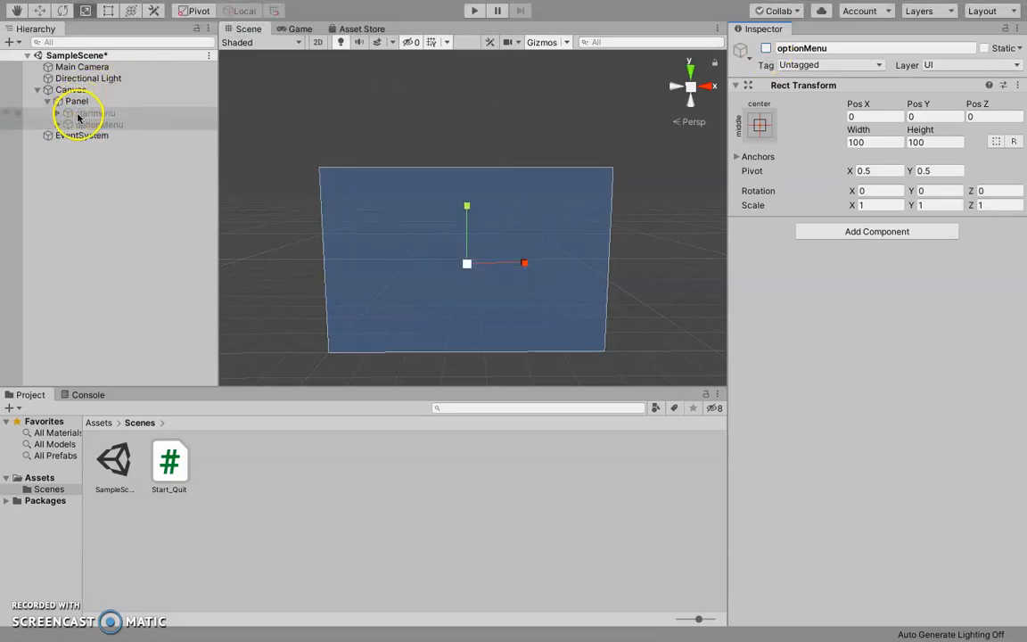
left_click(84, 113)
left_click(766, 48)
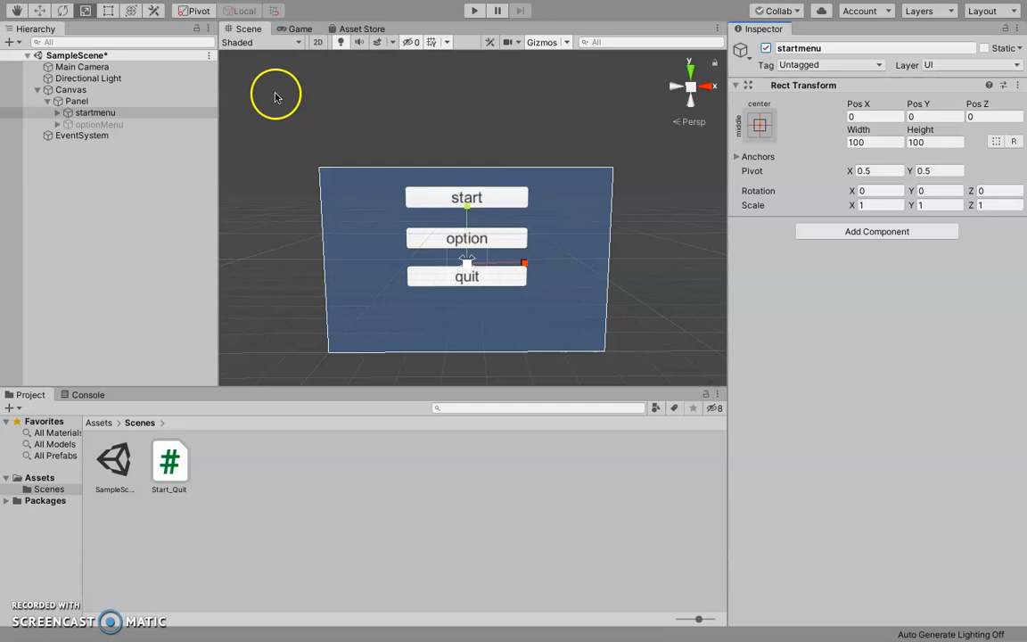
Expand the startmenu group and inspect the properties of its start button.
left_click(57, 113)
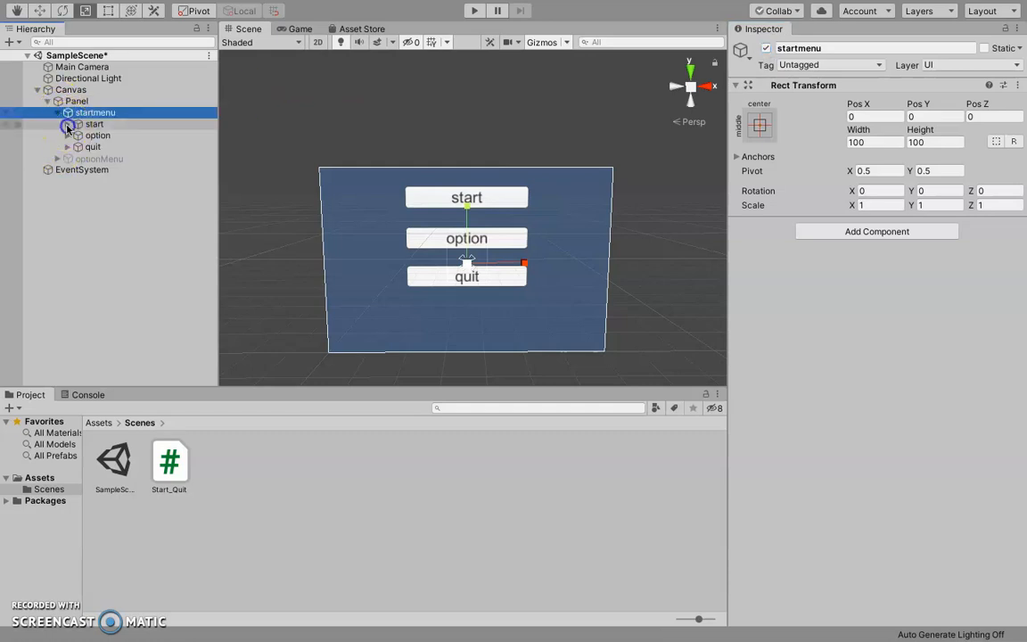
left_click(68, 124)
left_click(89, 124)
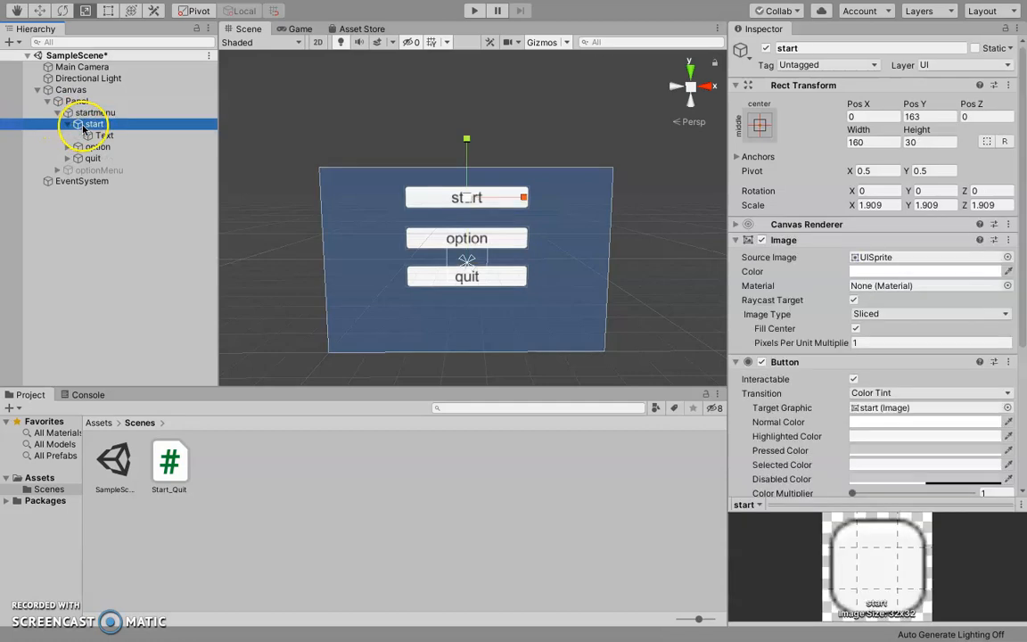
Open the Start_Quit script in Sublime Text, add a blank line after the start method and save the file.
double_click(169, 459)
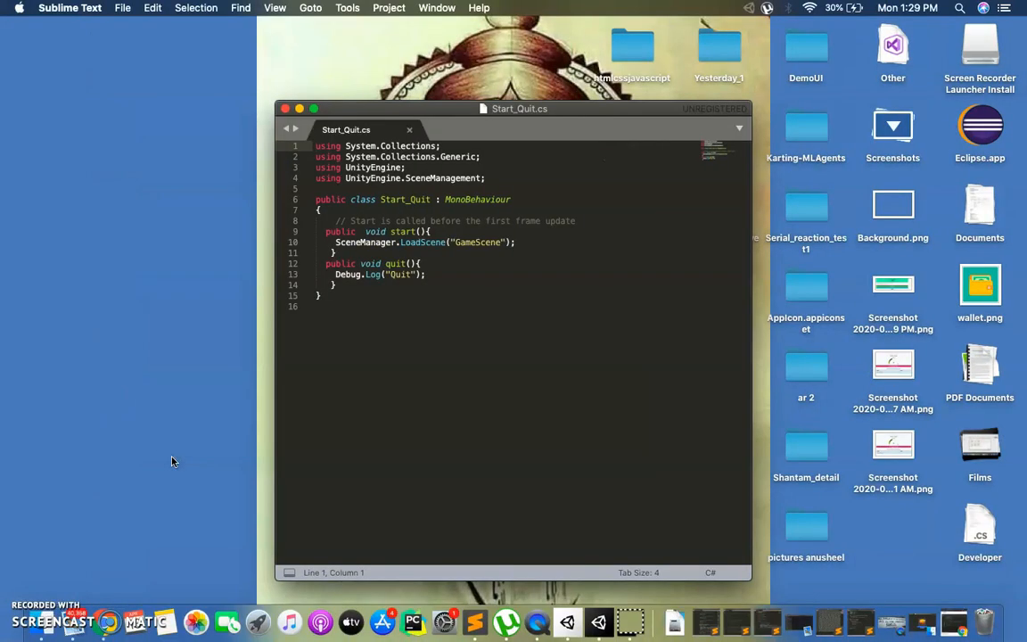
left_click(312, 109)
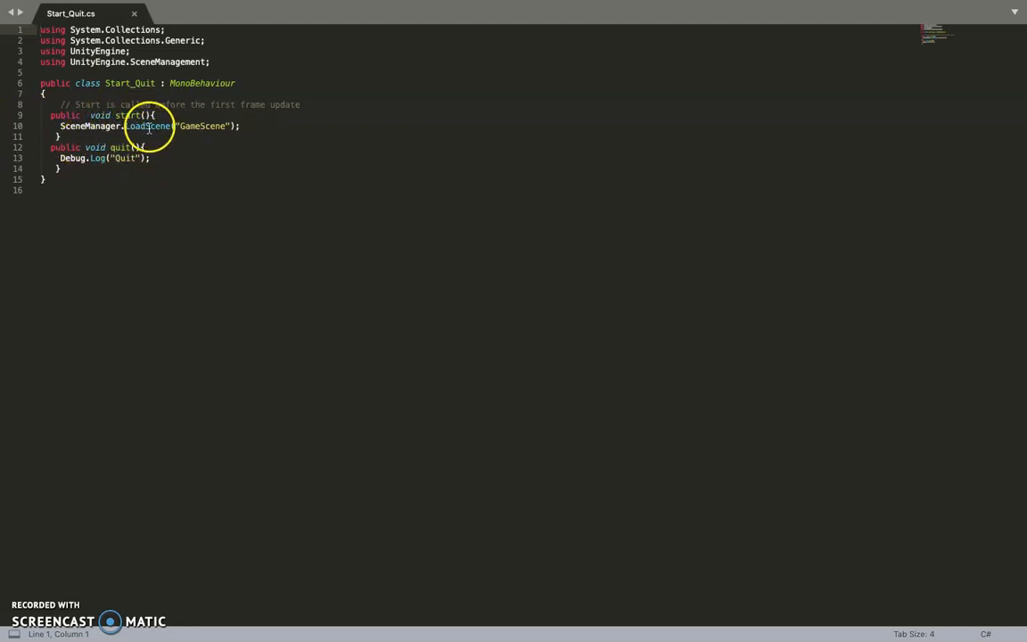
left_click(70, 138)
key("Return")
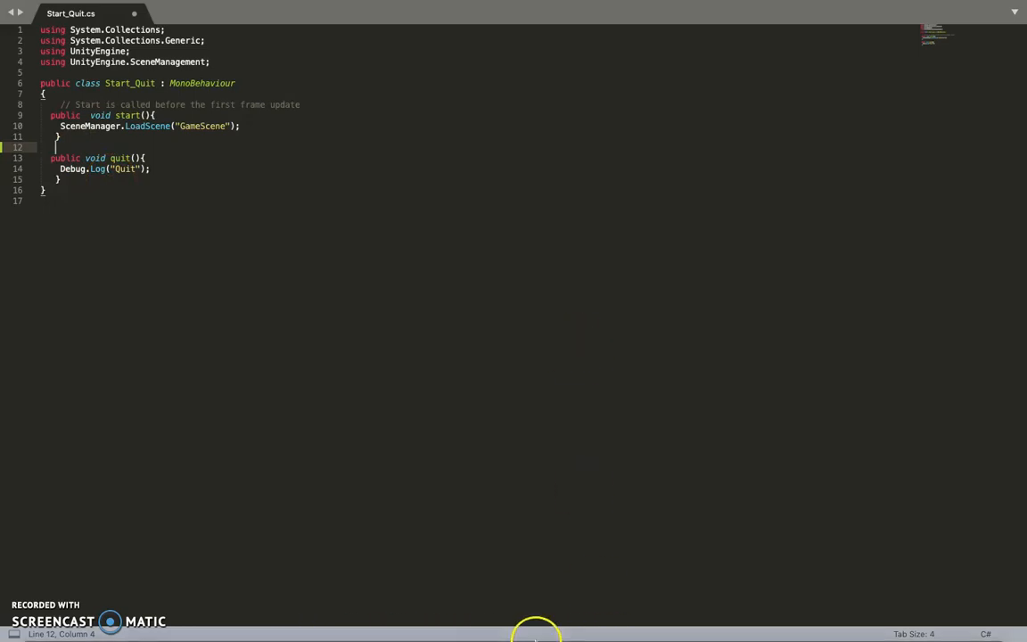
key("super+s")
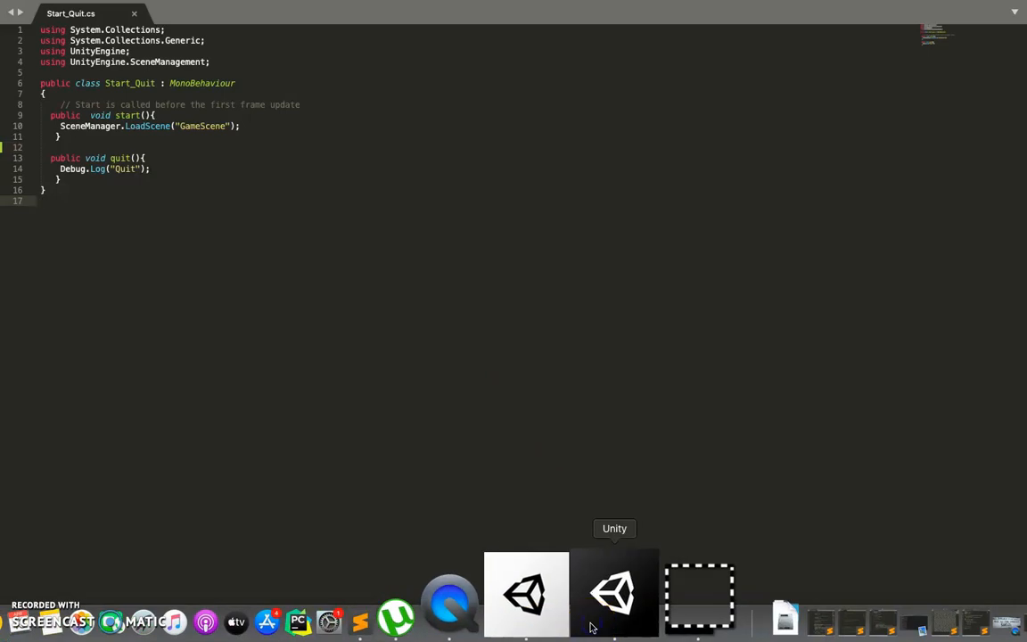
Switch to Unity and attach the Start_Quit script to the startmenu object.
left_click(590, 628)
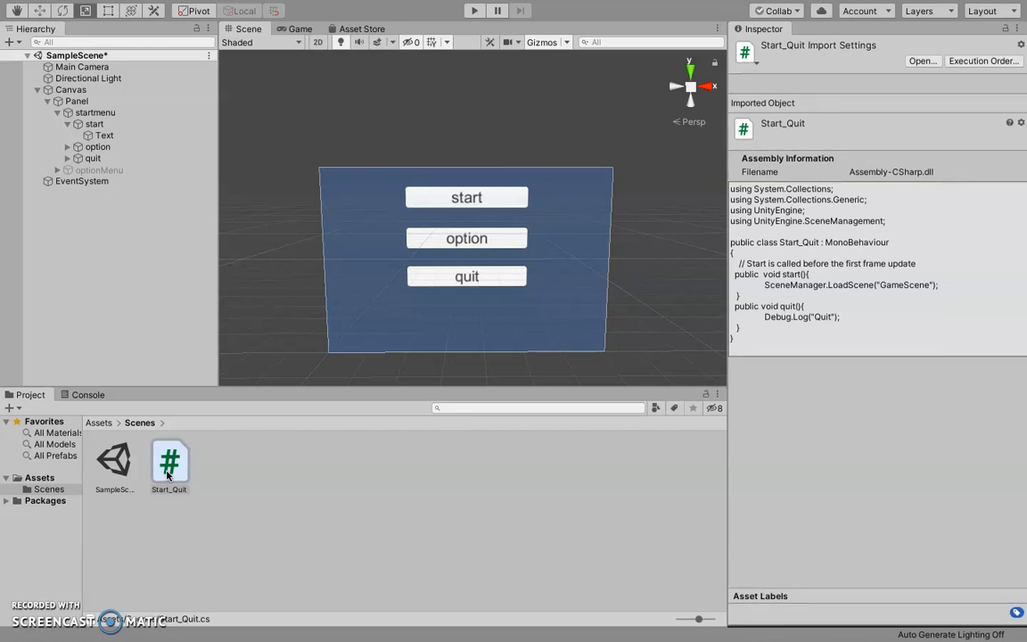
left_click(166, 476)
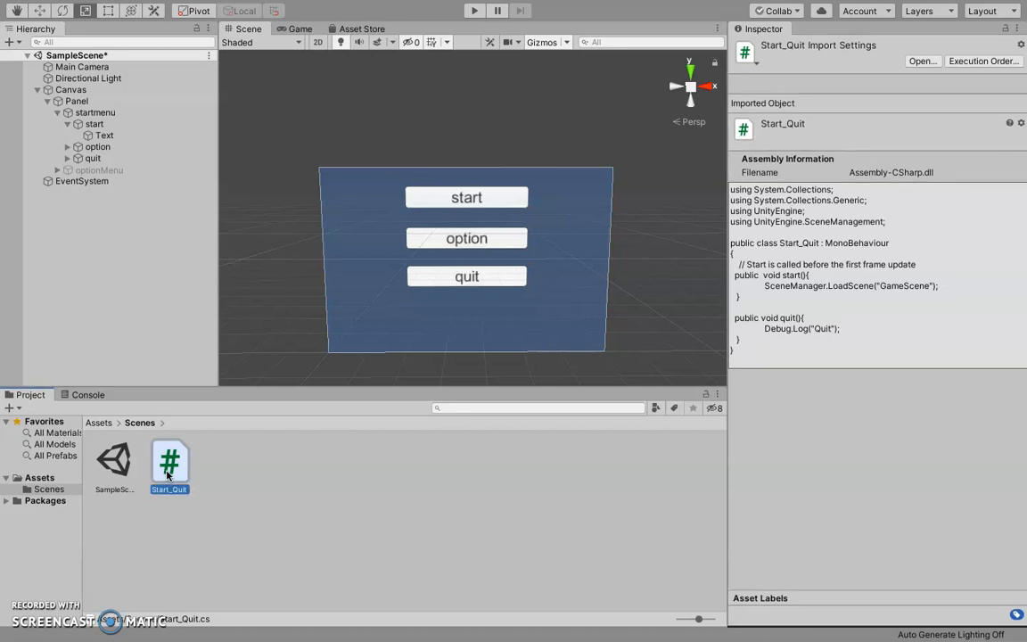
left_click_drag(167, 476, 87, 115)
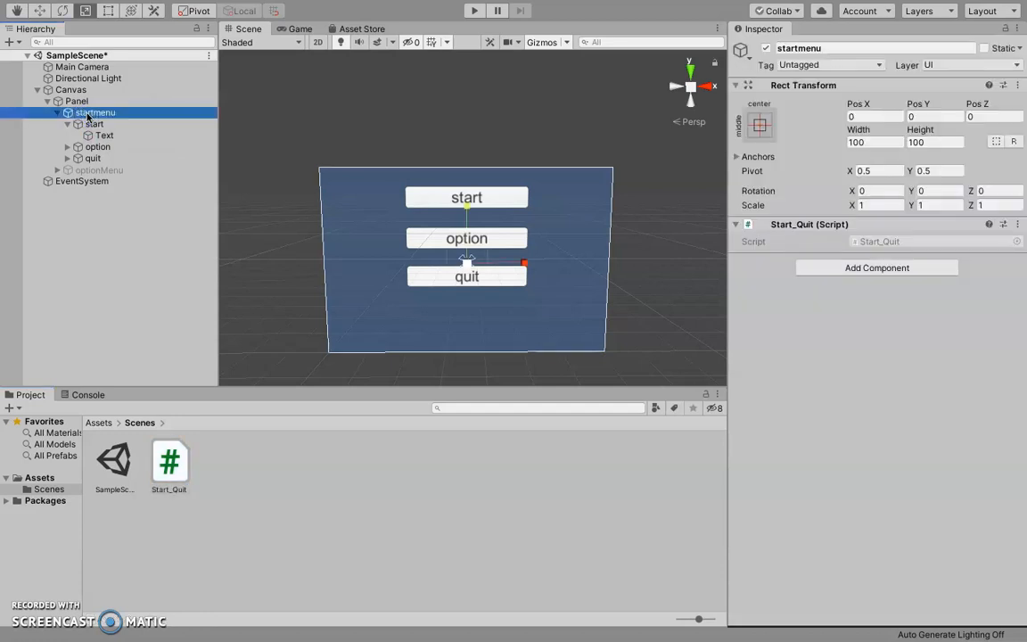
Add an On Click event to the start button that targets startmenu and calls Start_Quit.start.
left_click(89, 124)
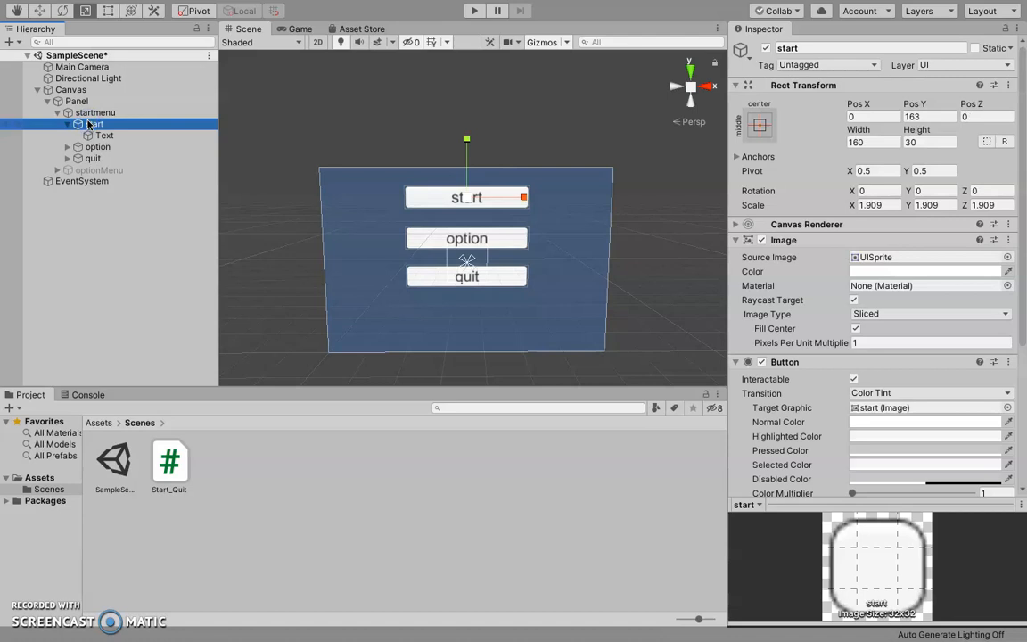
scroll(798, 319, "down", 5)
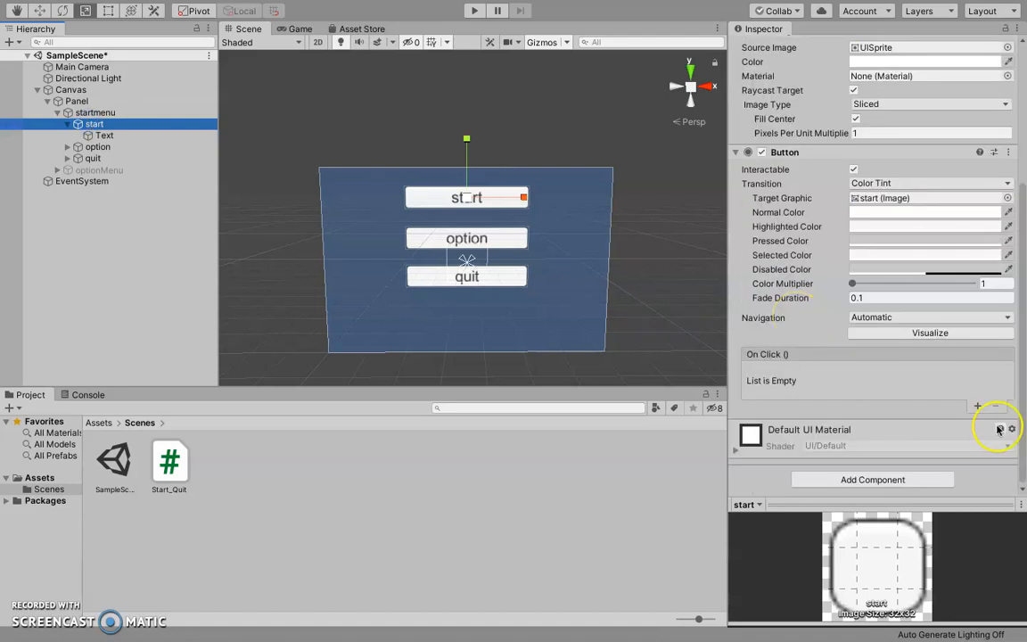
left_click(977, 406)
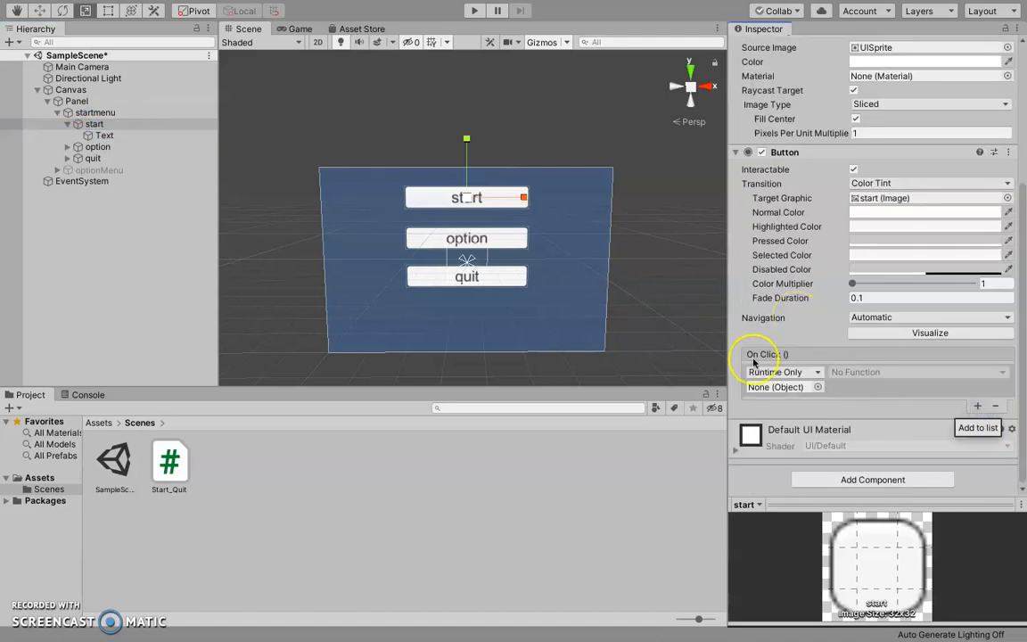
left_click_drag(89, 112, 777, 387)
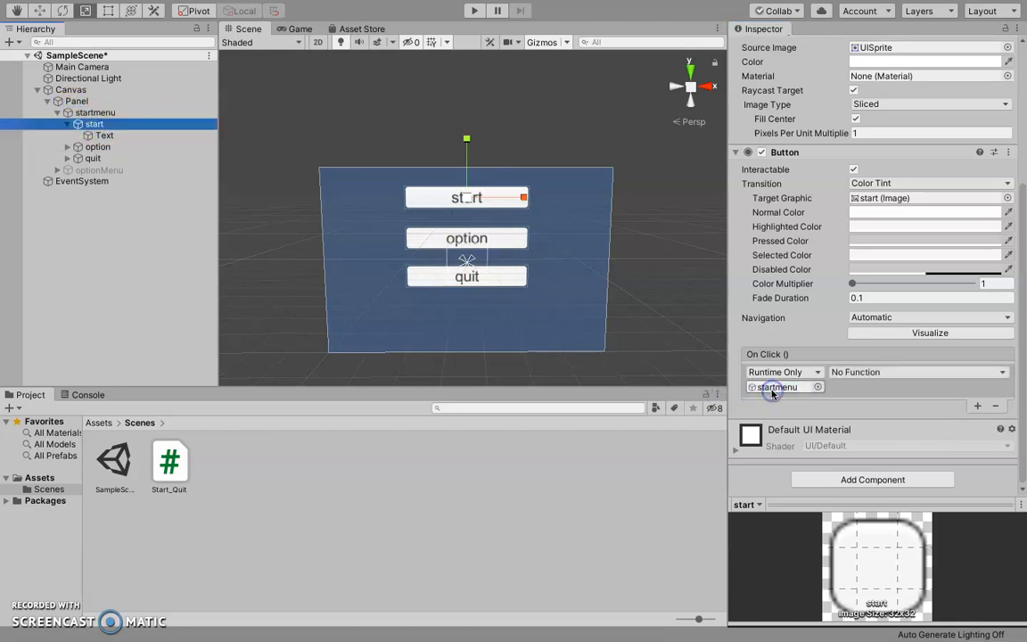
left_click(893, 371)
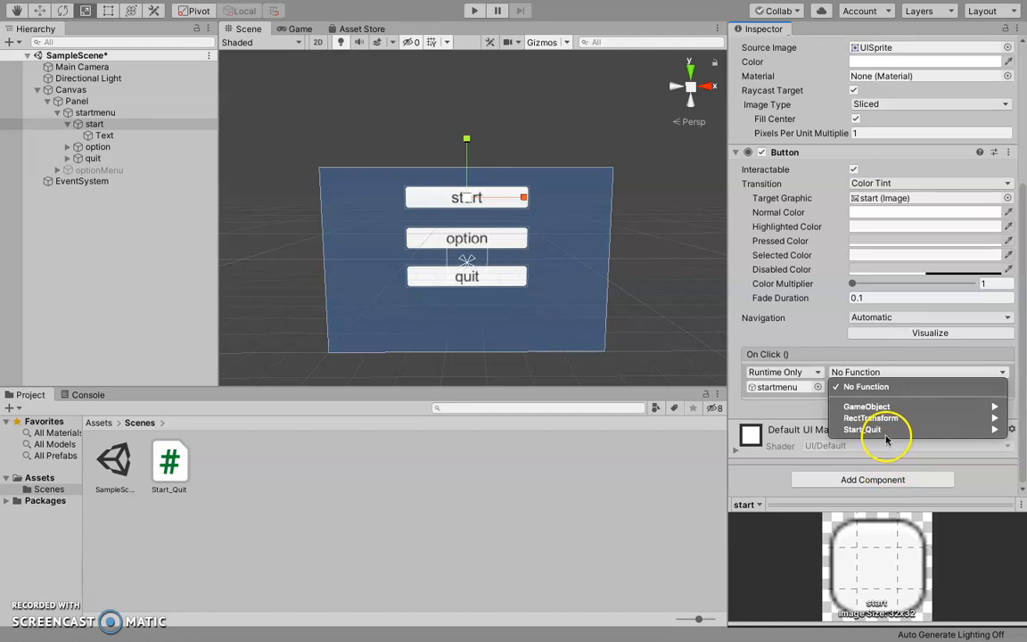
mouse_move(886, 438)
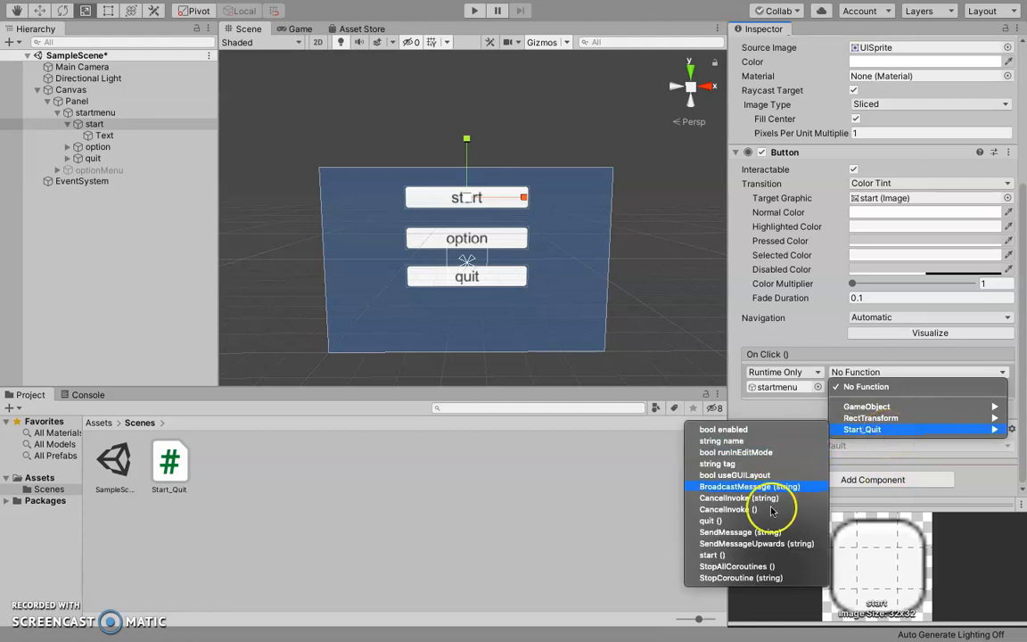
left_click(760, 553)
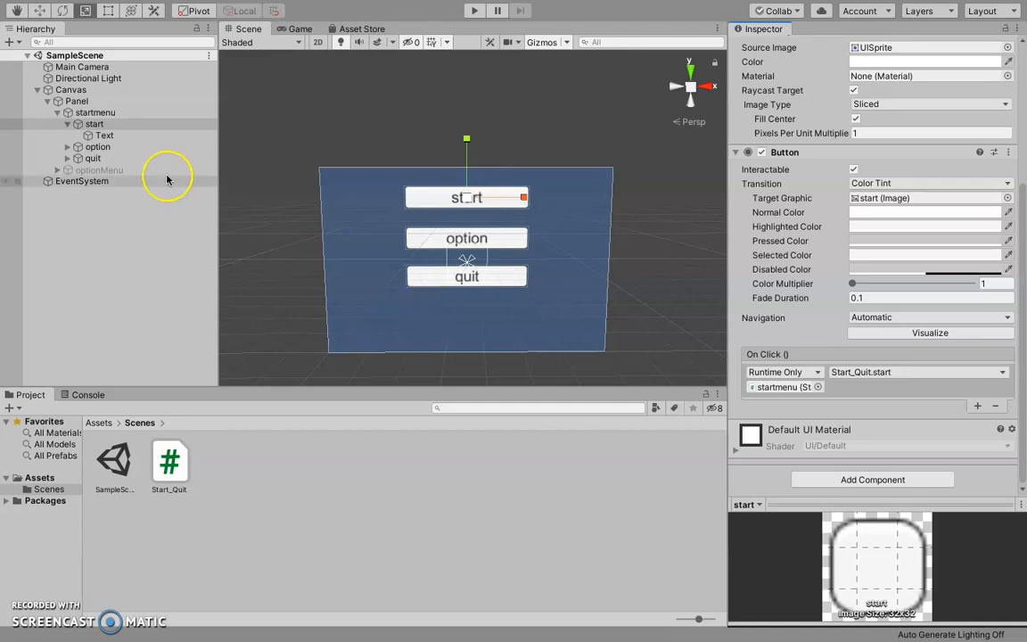
Add an On Click event to the quit button that targets startmenu and calls Start_Quit.quit.
left_click(92, 158)
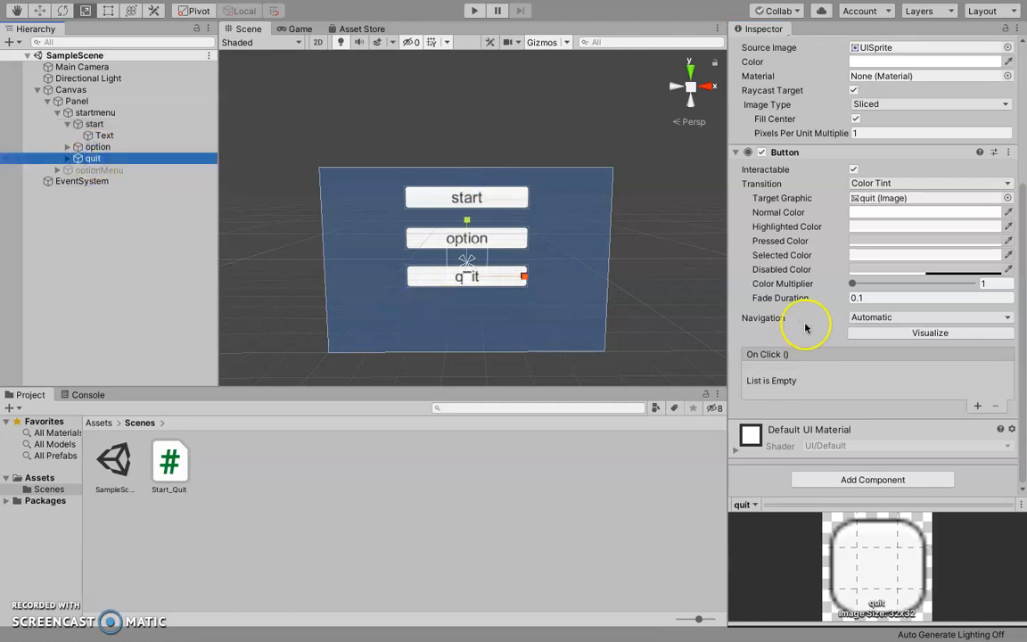
left_click(978, 407)
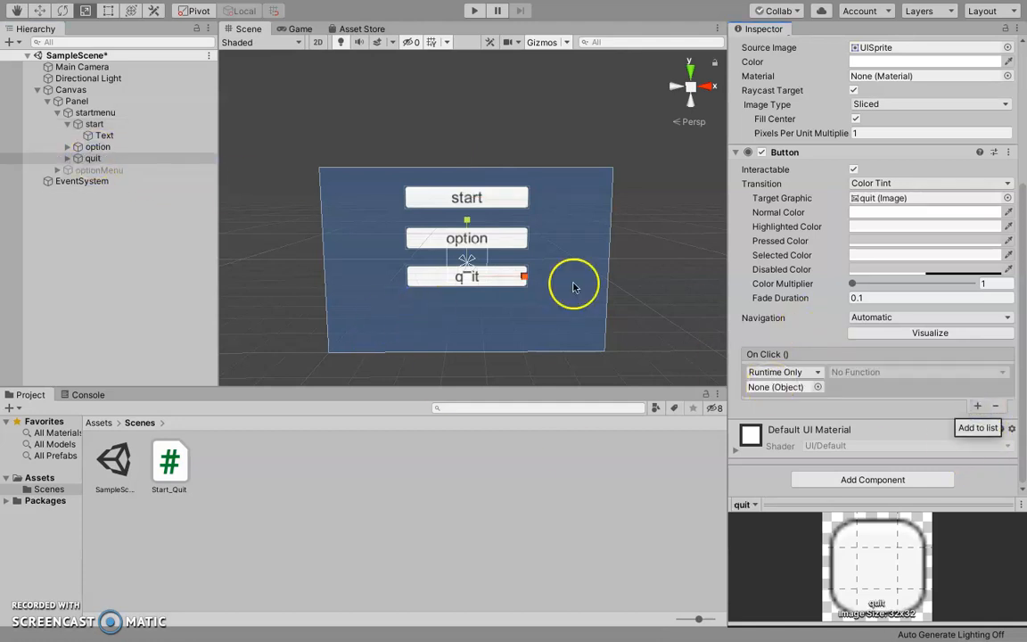
left_click_drag(79, 116, 777, 386)
left_click(858, 372)
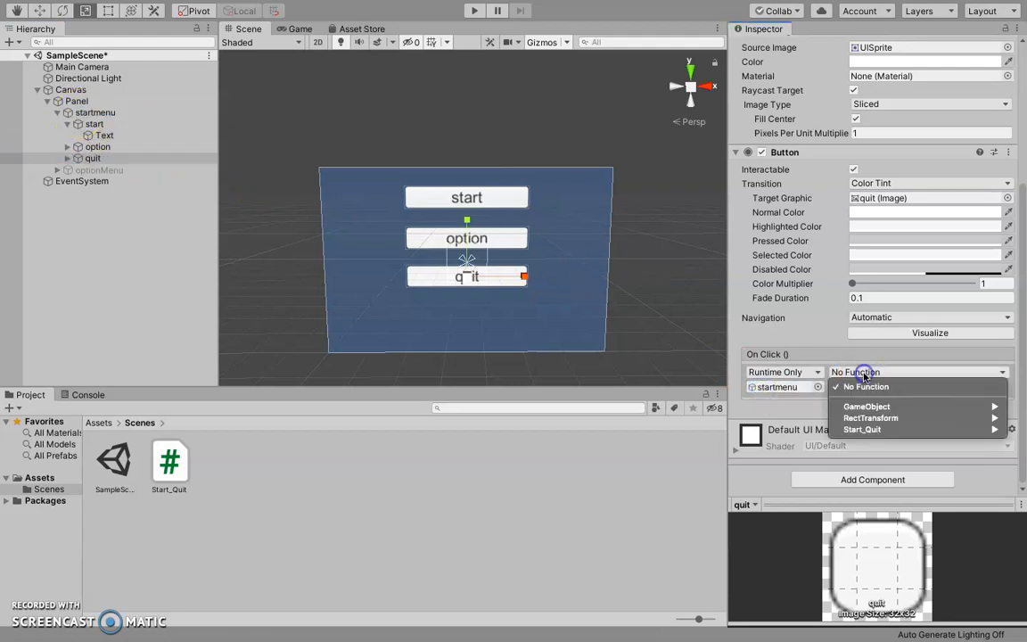
mouse_move(878, 434)
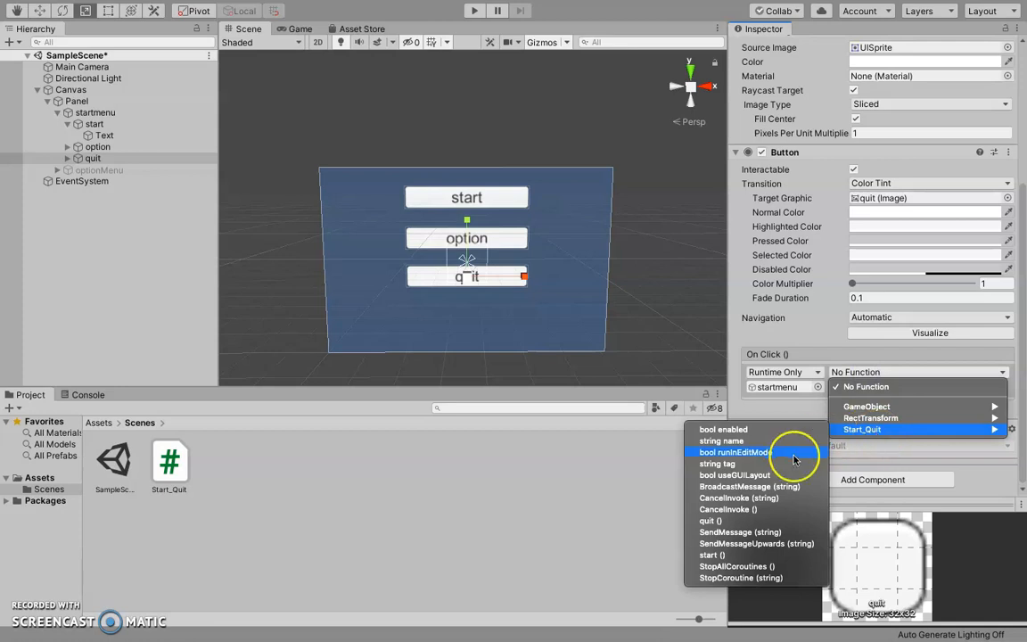
left_click(738, 522)
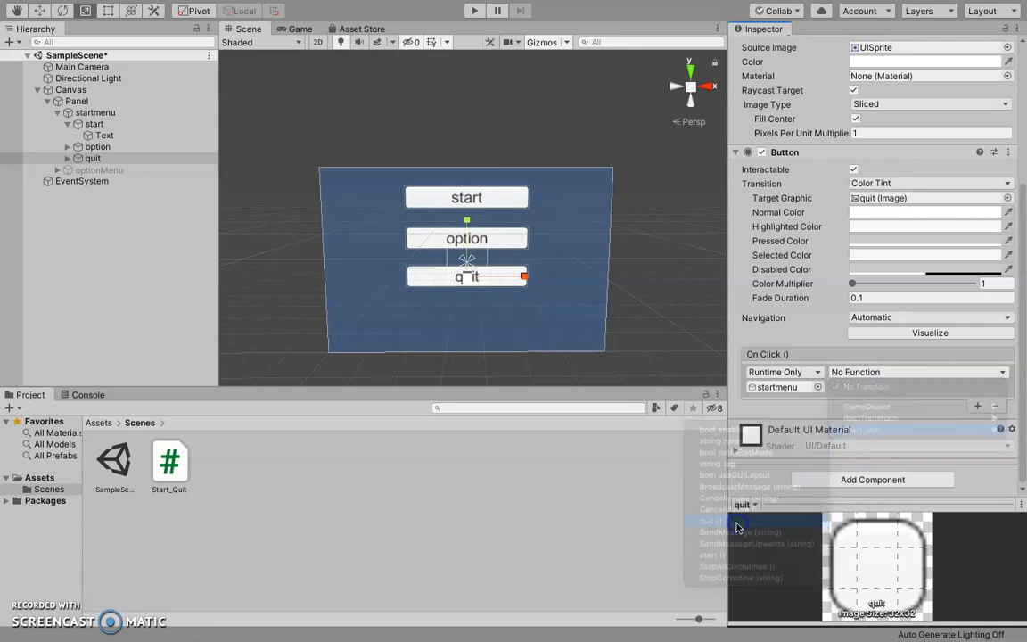
Add SampleScene and GameScene, in that order, to the scenes included in the build settings.
mouse_move(125, 1)
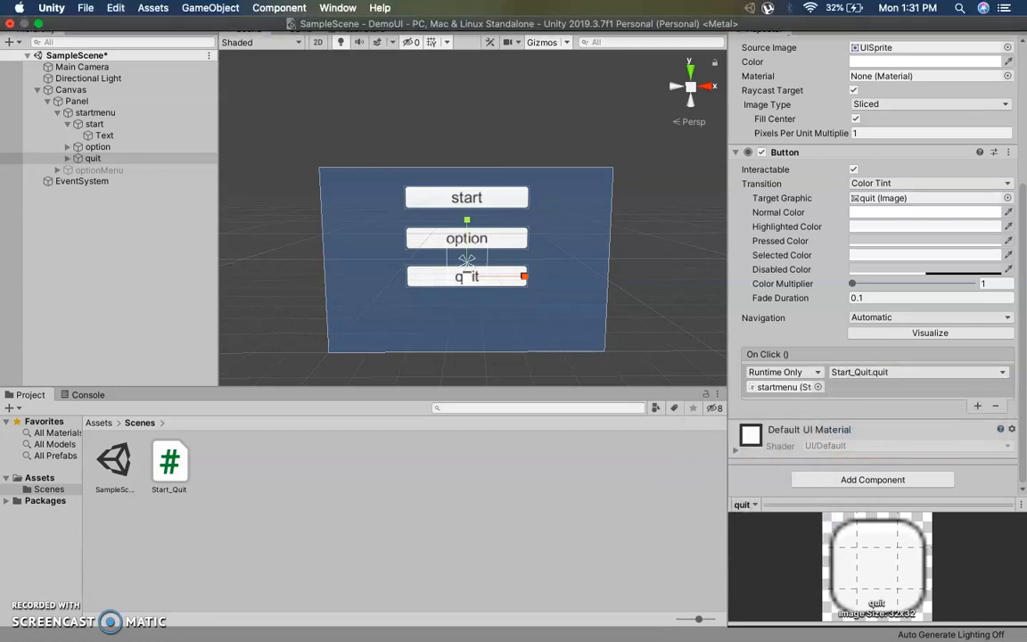
left_click(85, 8)
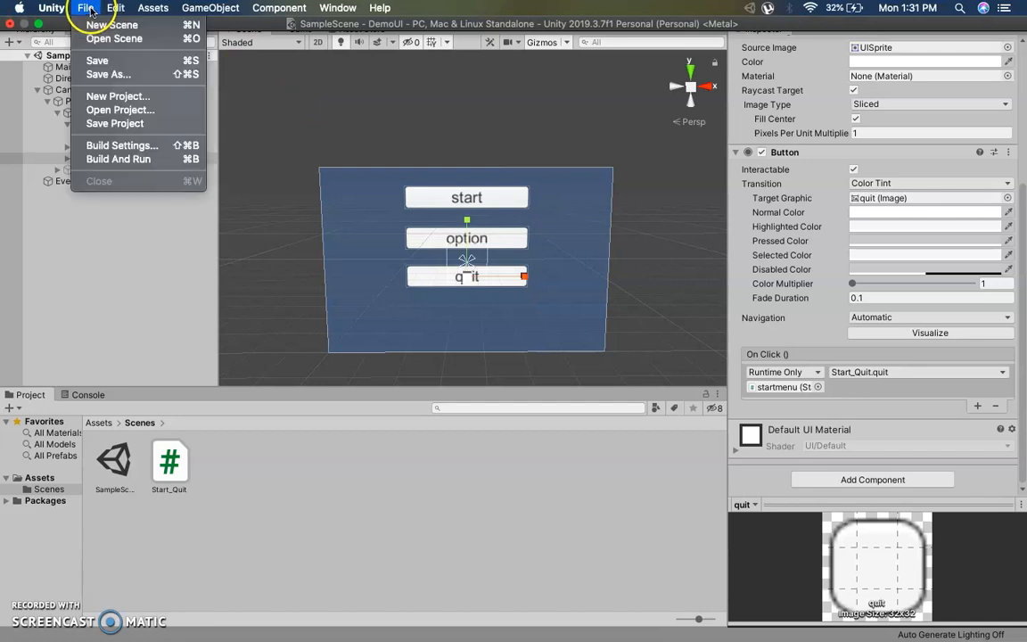
left_click(117, 146)
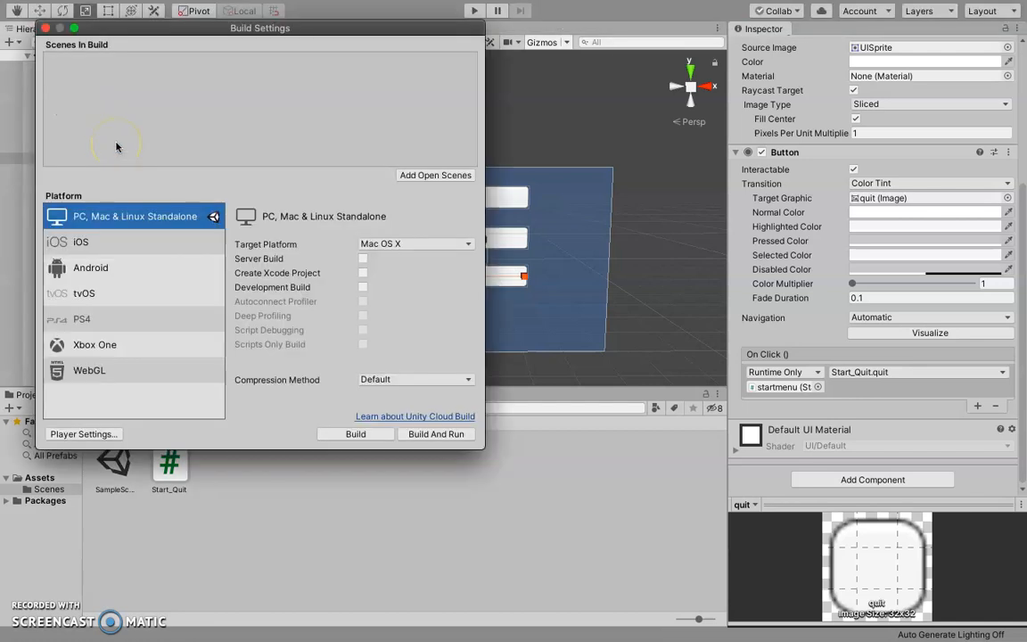
left_click_drag(189, 34, 447, 38)
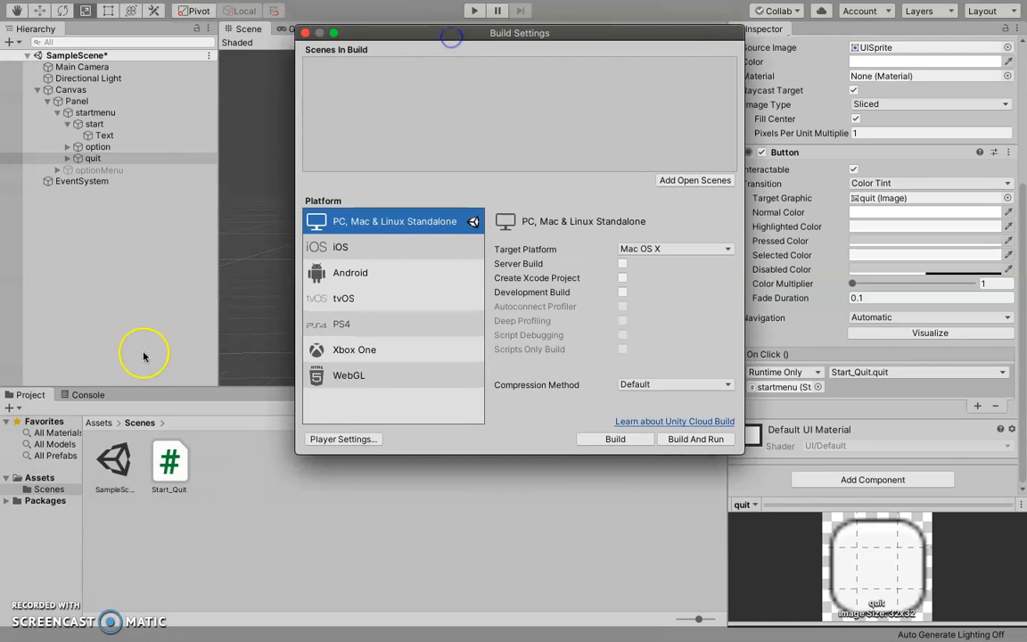
left_click_drag(115, 457, 355, 122)
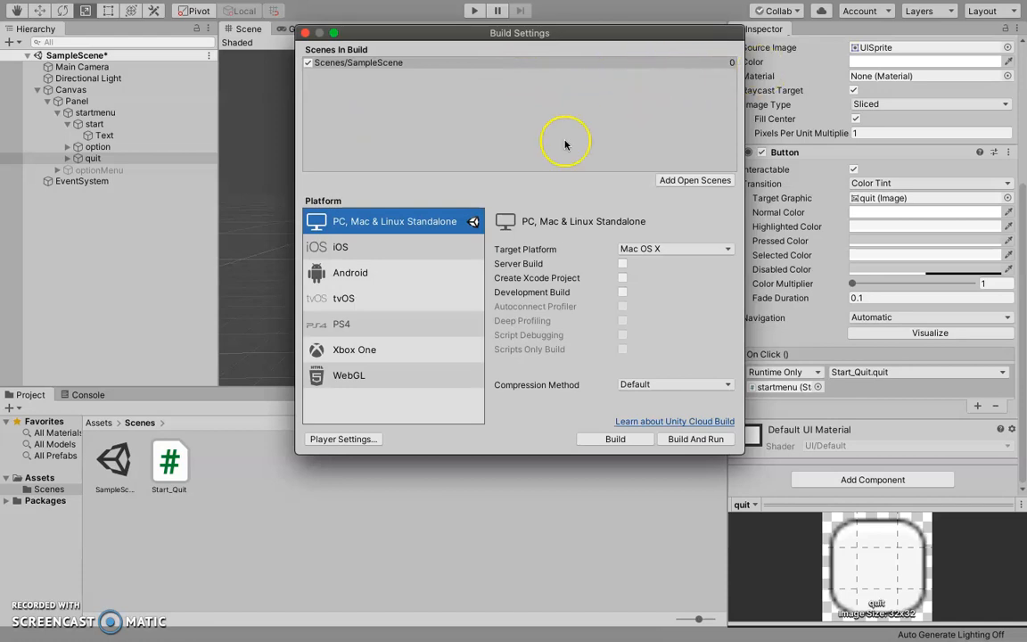
left_click(49, 479)
left_click_drag(170, 461, 321, 97)
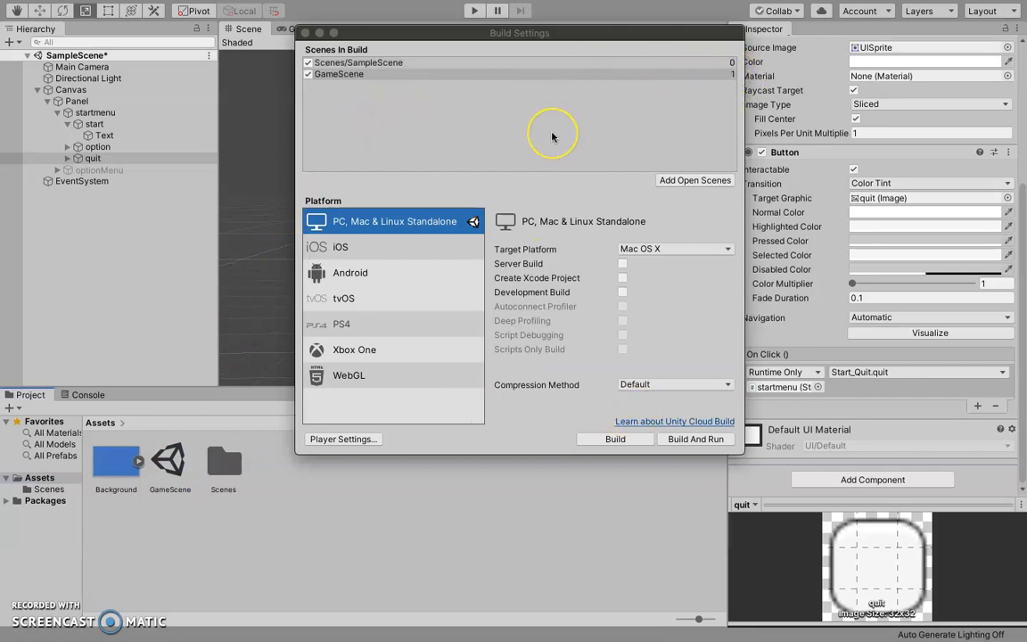
left_click(305, 33)
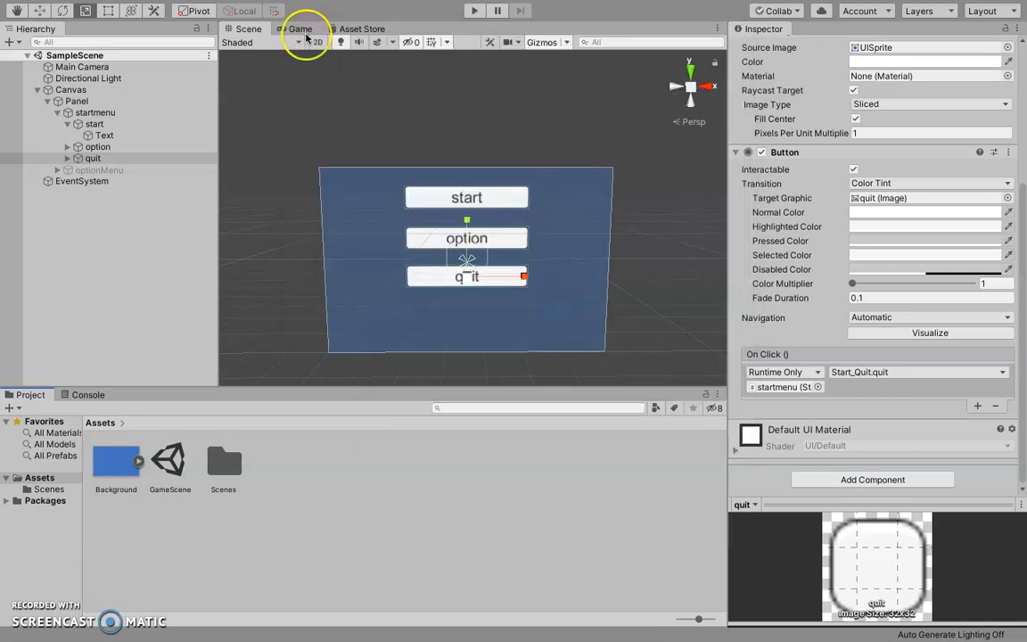
Add an On Click event to the option button that calls GameObject.SetActive on optionMenu with the value enabled.
left_click(64, 124)
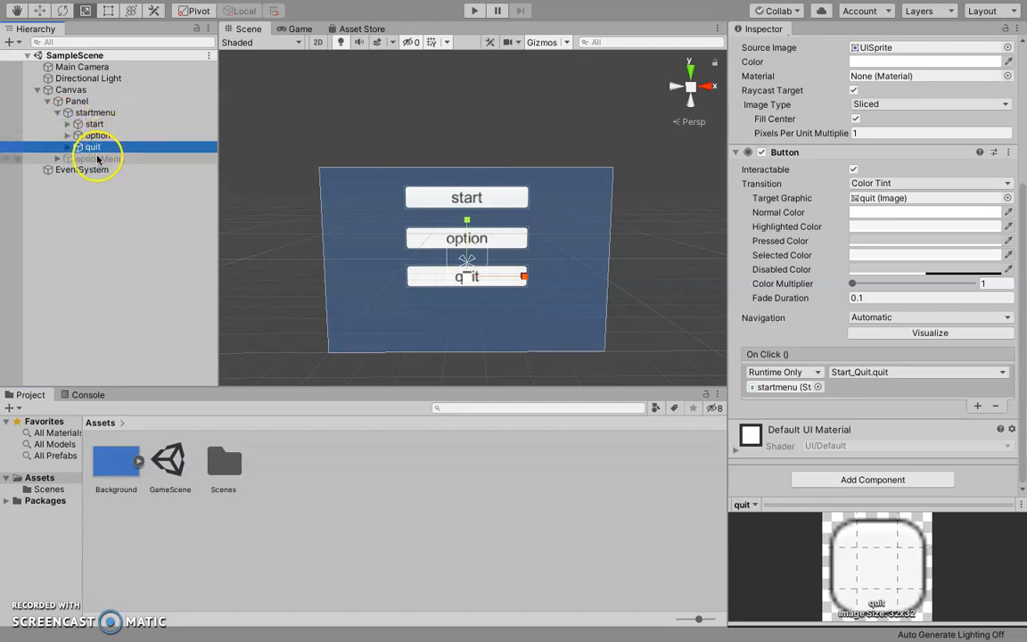
left_click(68, 135)
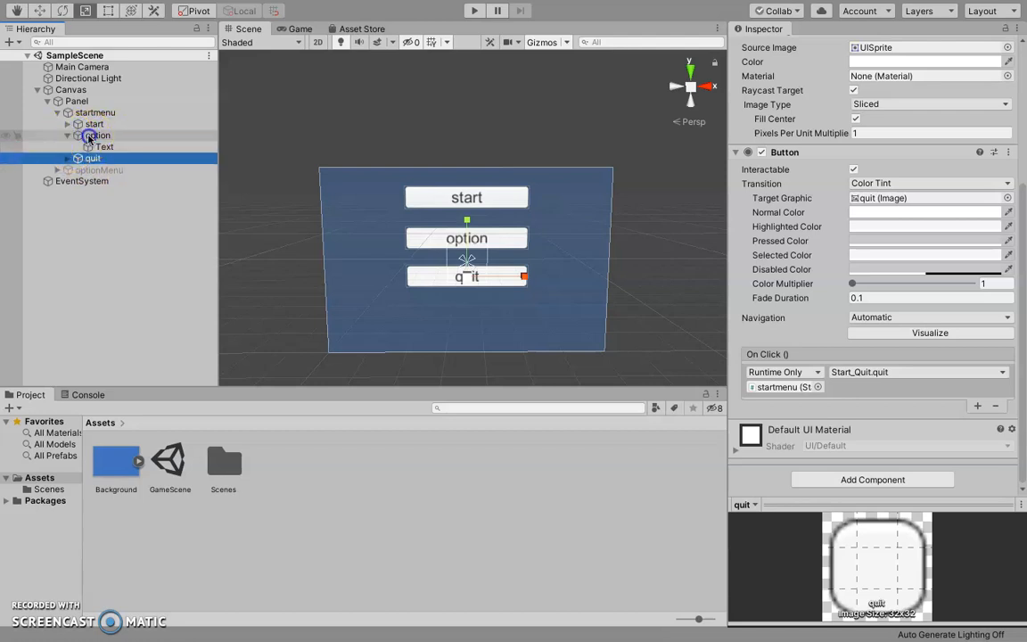
left_click(88, 136)
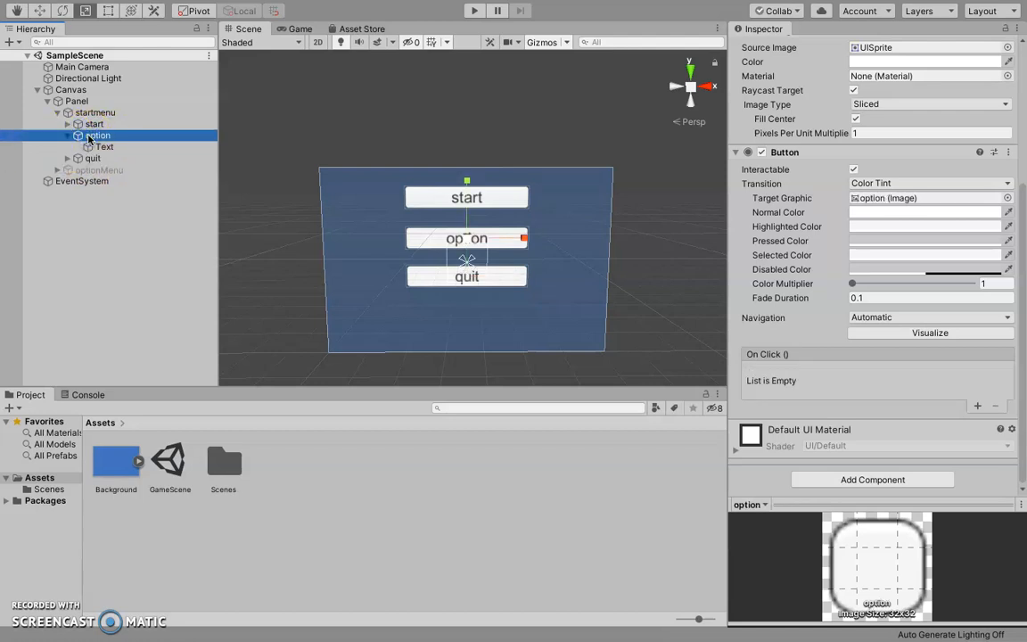
left_click(976, 406)
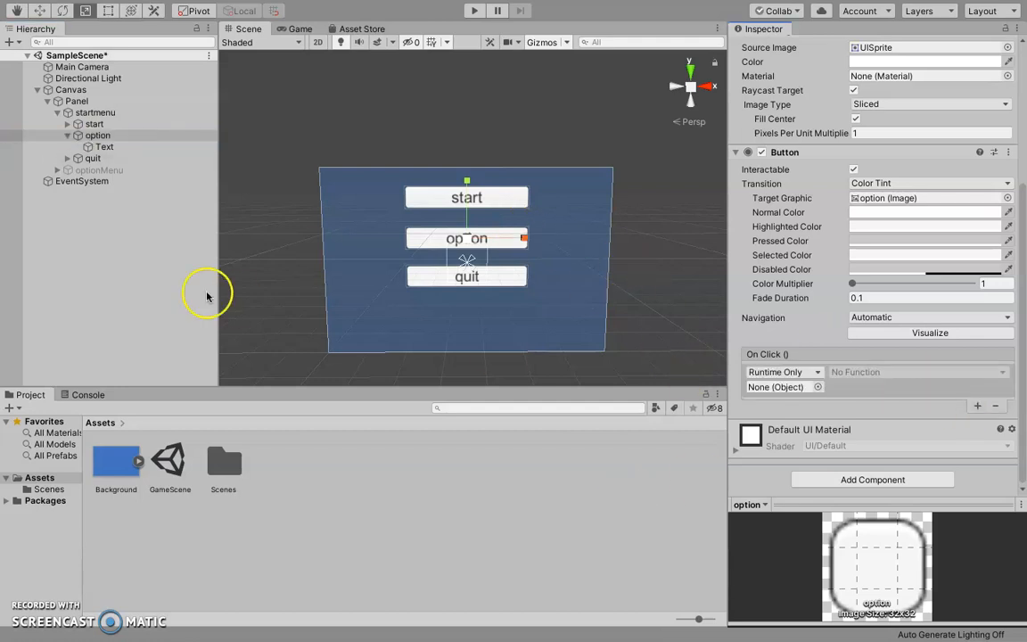
left_click_drag(94, 173, 805, 386)
left_click(865, 374)
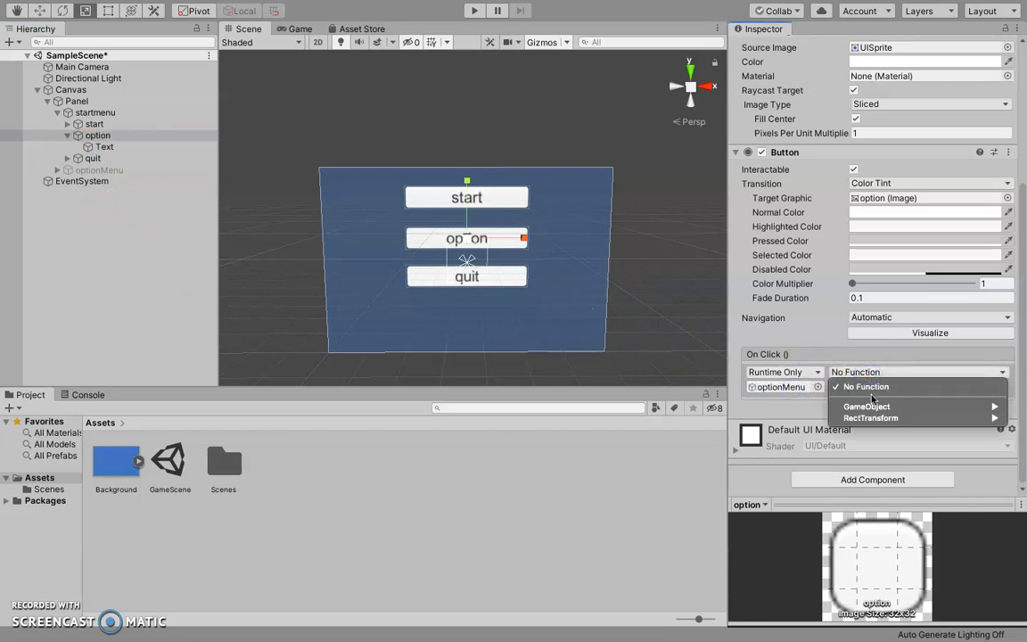
mouse_move(874, 406)
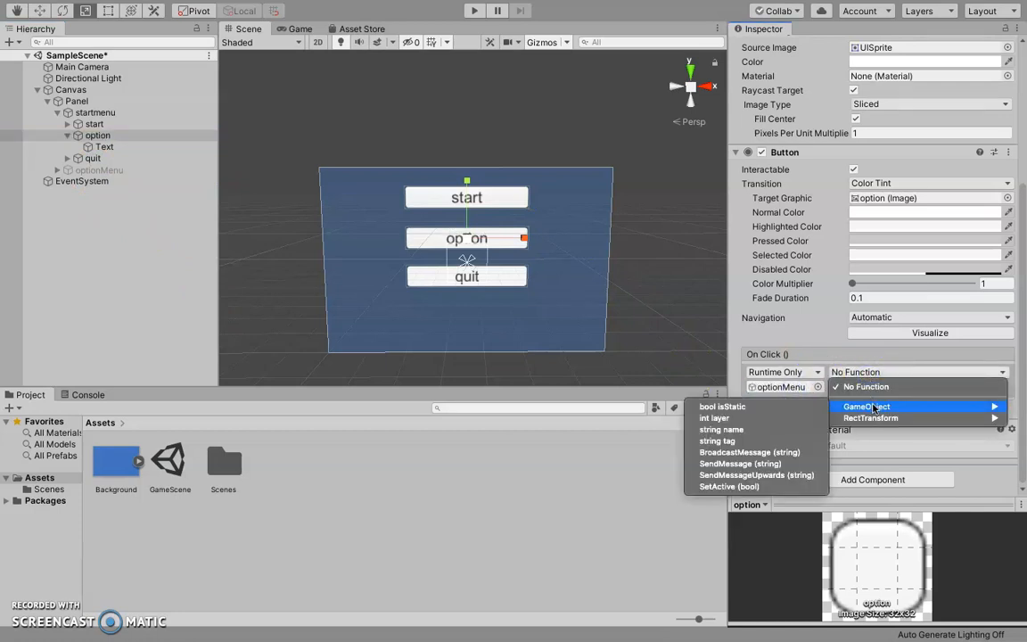
left_click(733, 486)
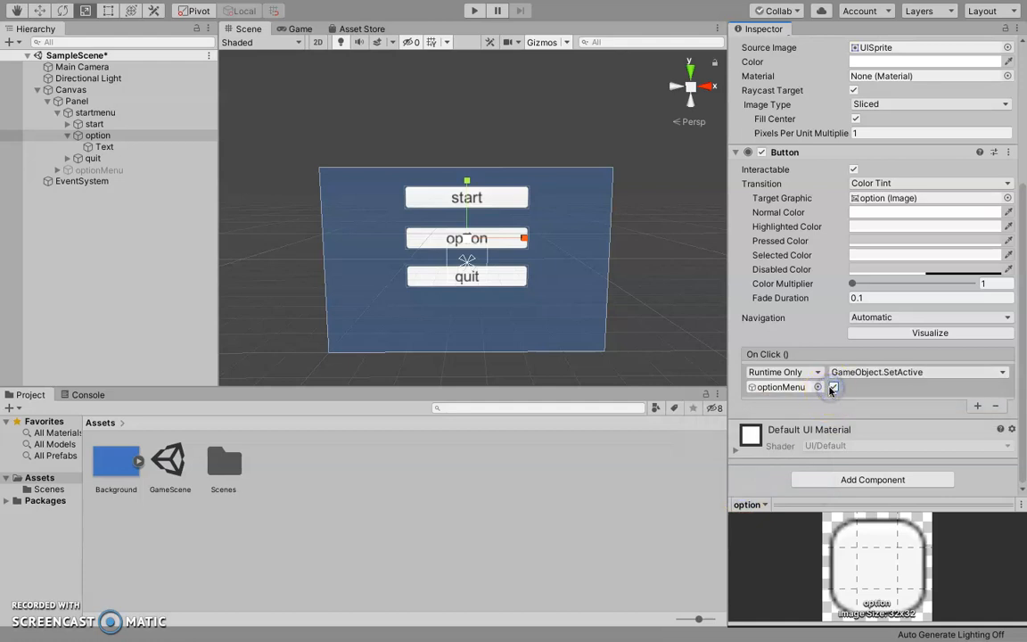
Add a second On Click event to the option button that calls GameObject.SetActive on startmenu with the value disabled.
left_click(977, 406)
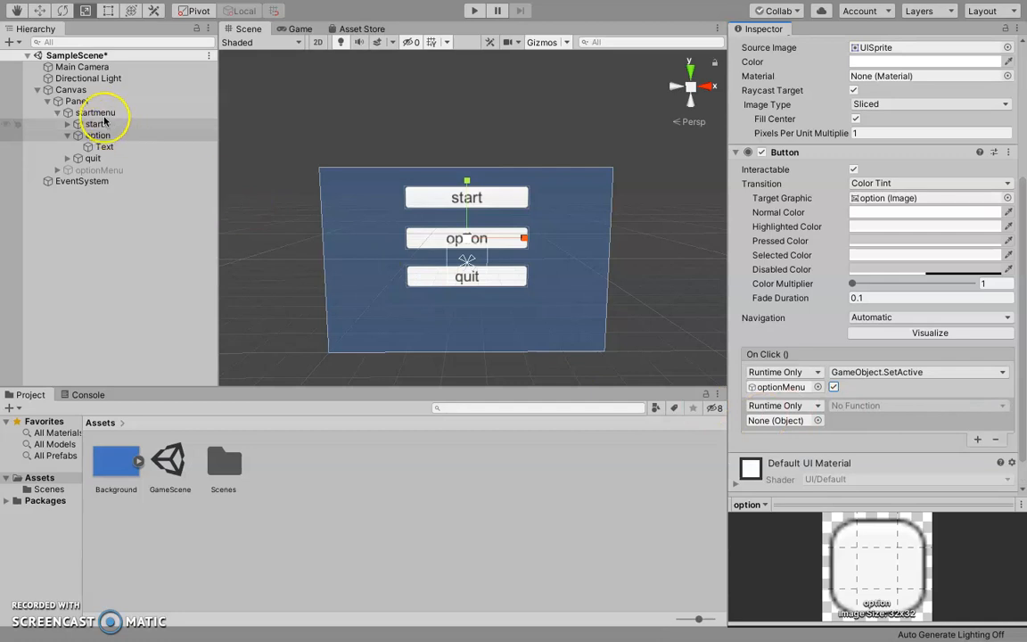
left_click_drag(98, 134, 771, 425)
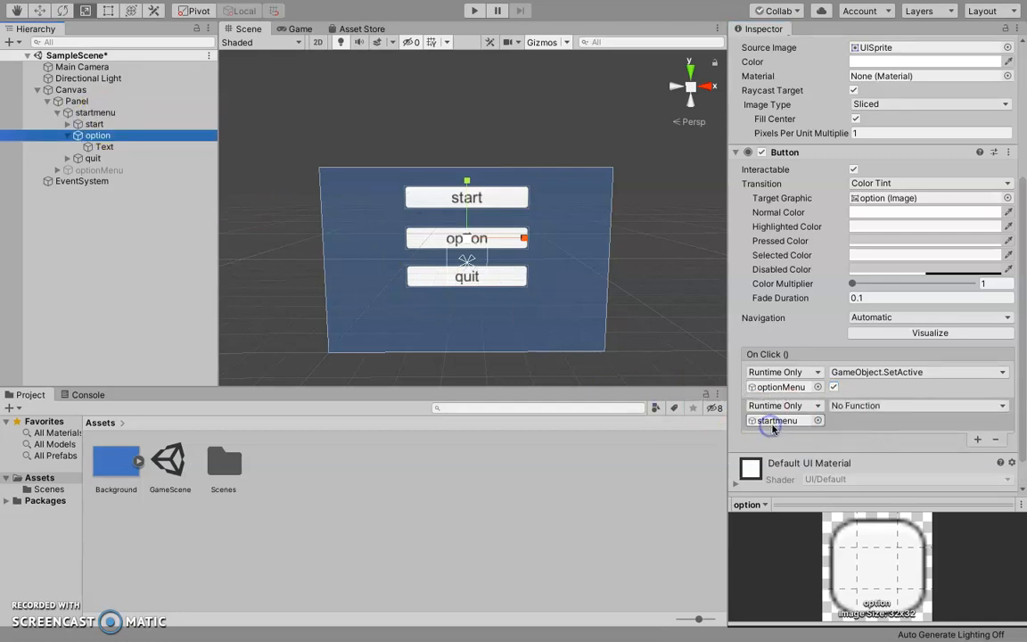
left_click(862, 406)
mouse_move(870, 443)
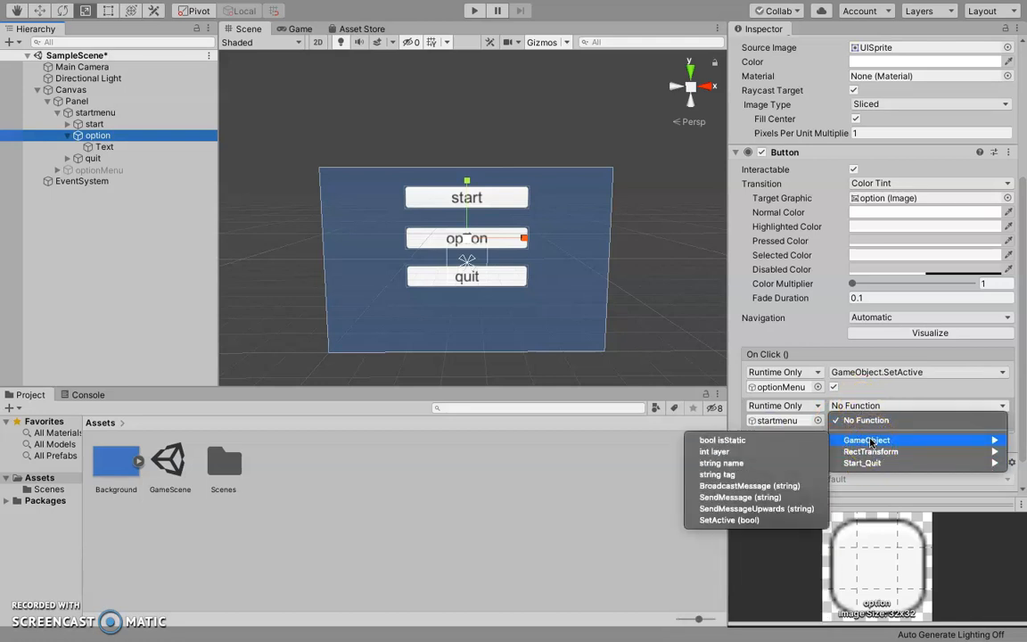
left_click(729, 520)
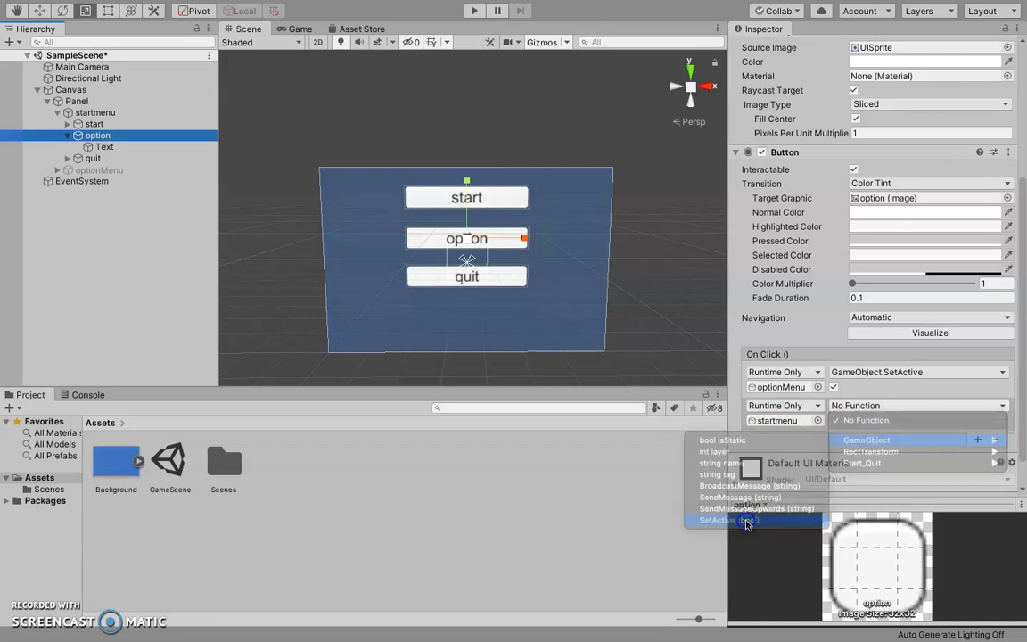
left_click(833, 421)
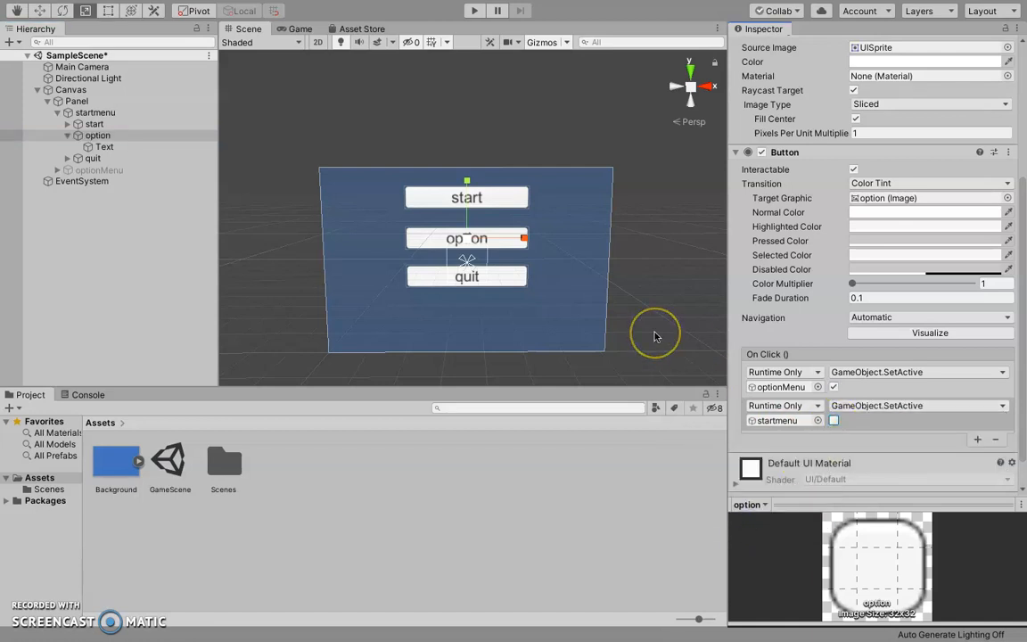
left_click(482, 241)
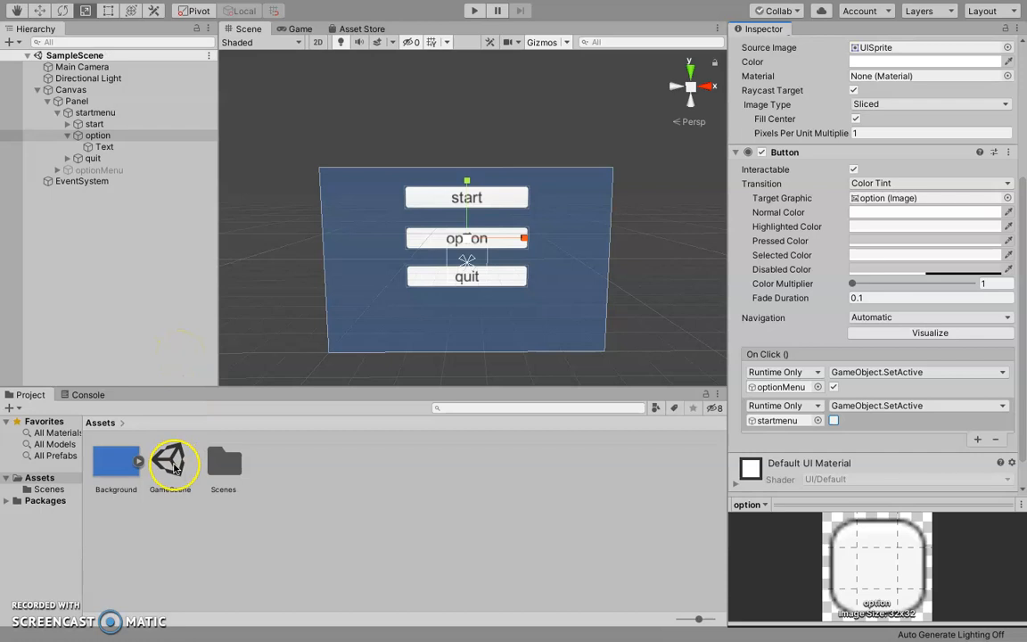
Open GameScene from the Assets folder to view it and return to SampleScene in the Scenes folder.
left_click(174, 463)
double_click(174, 465)
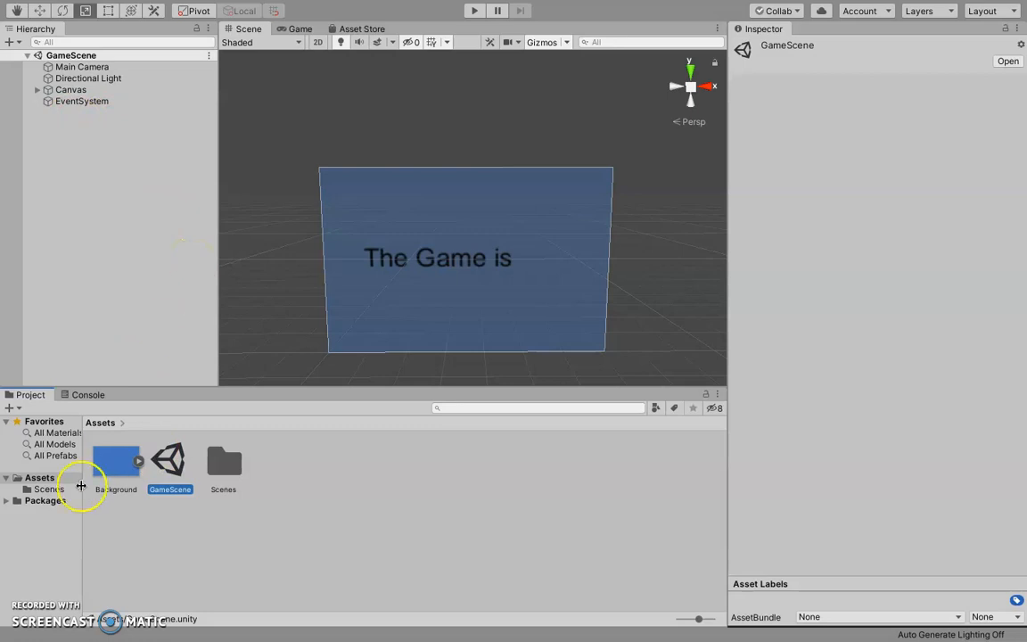
left_click(59, 489)
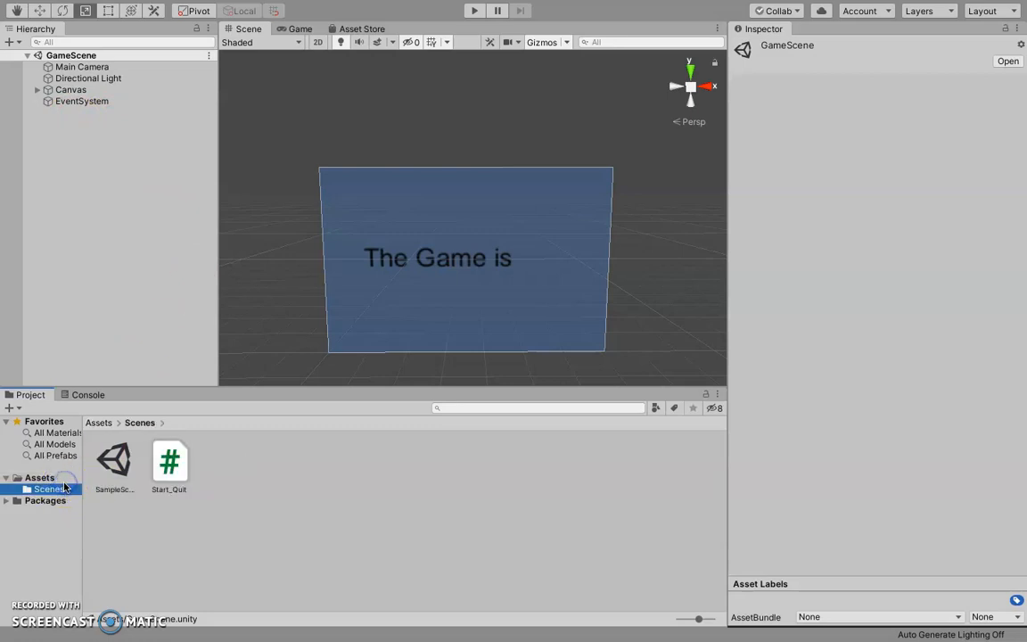
double_click(119, 469)
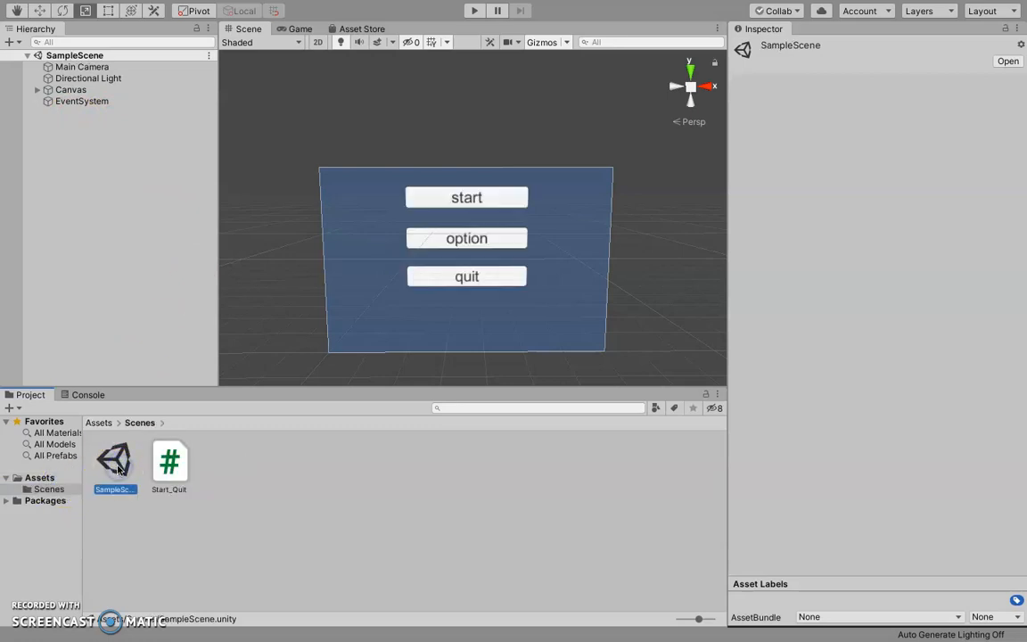
Deactivate the startmenu object under the Canvas Panel and activate optionMenu in its place.
left_click(36, 90)
left_click(48, 101)
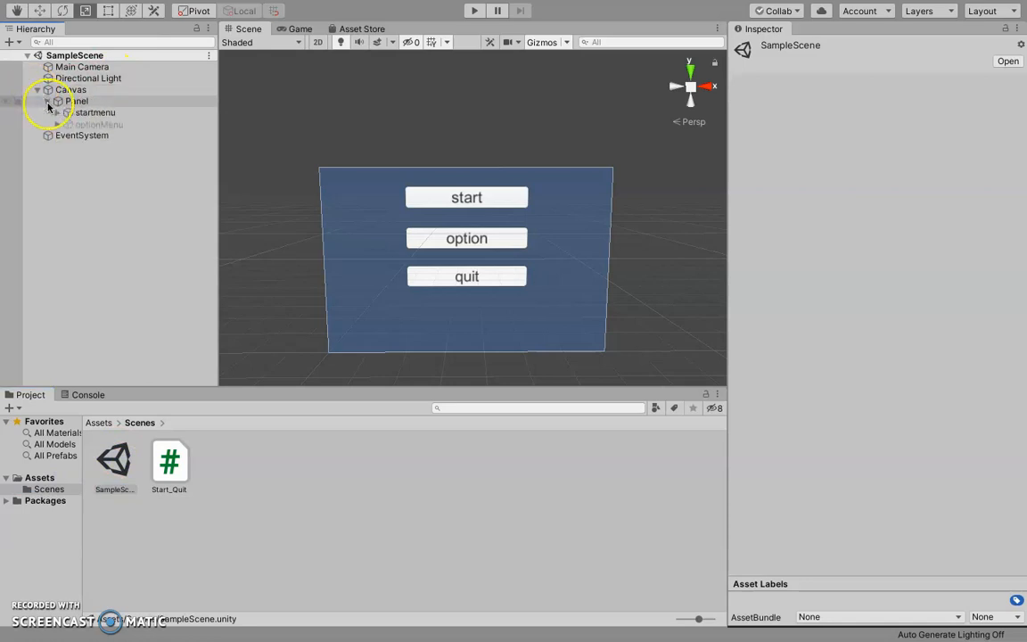
left_click(57, 113)
left_click(68, 113)
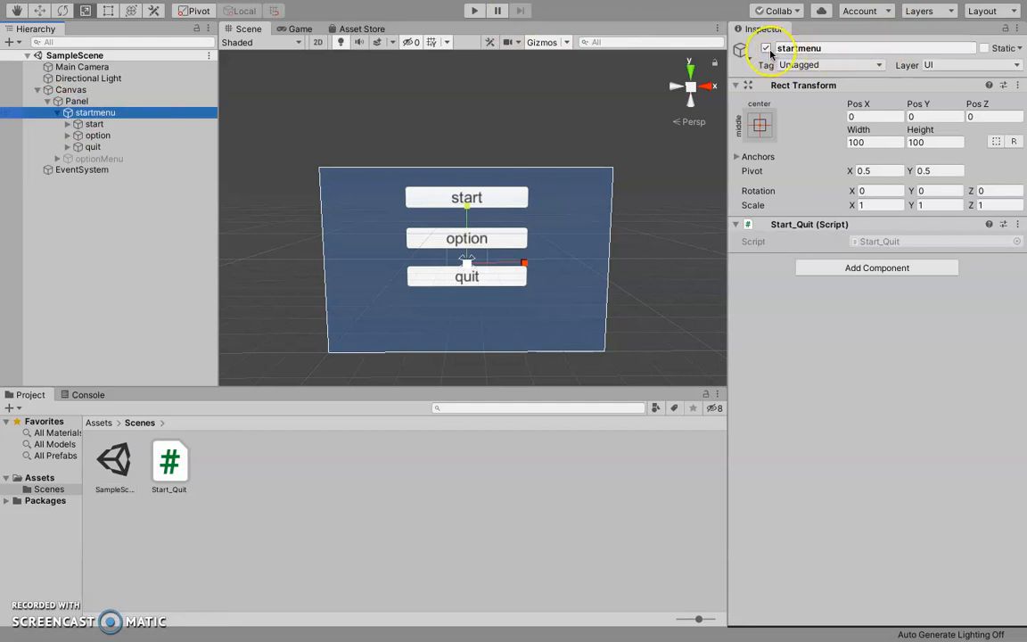
left_click(767, 49)
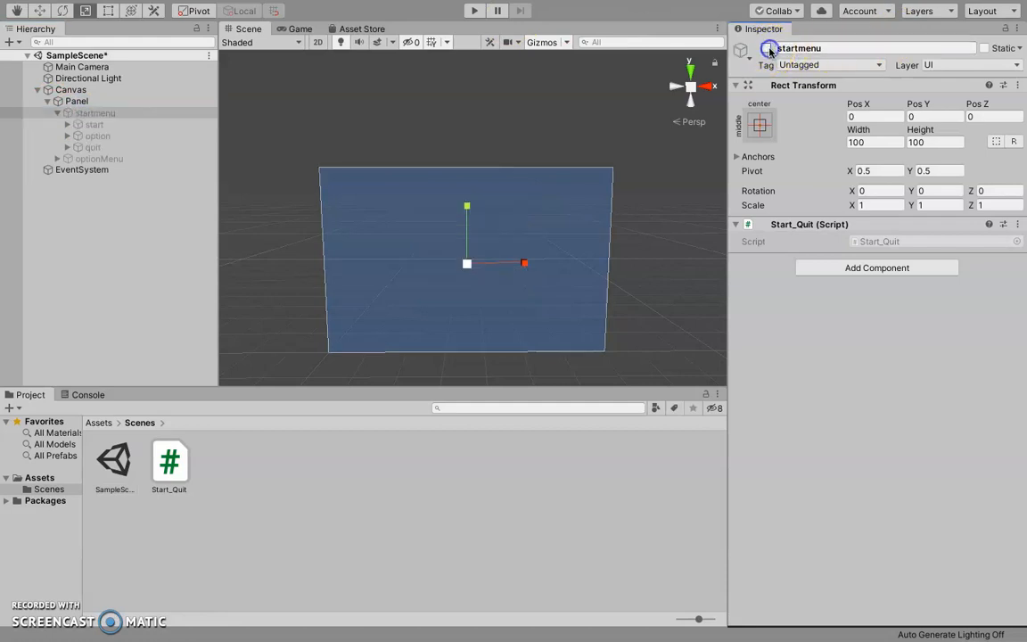
left_click(92, 158)
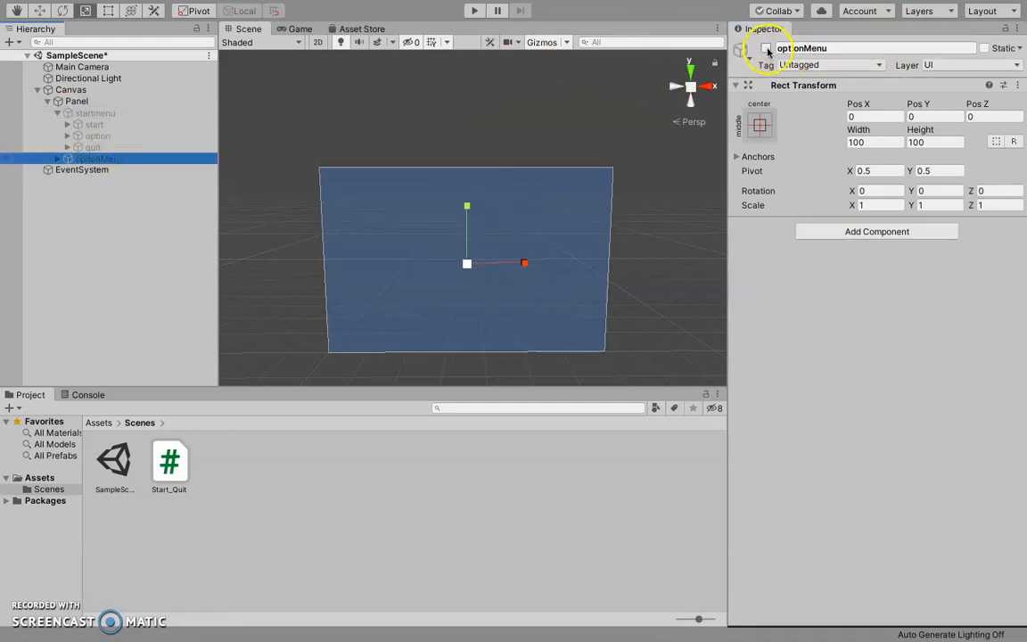
left_click(766, 49)
left_click(504, 278)
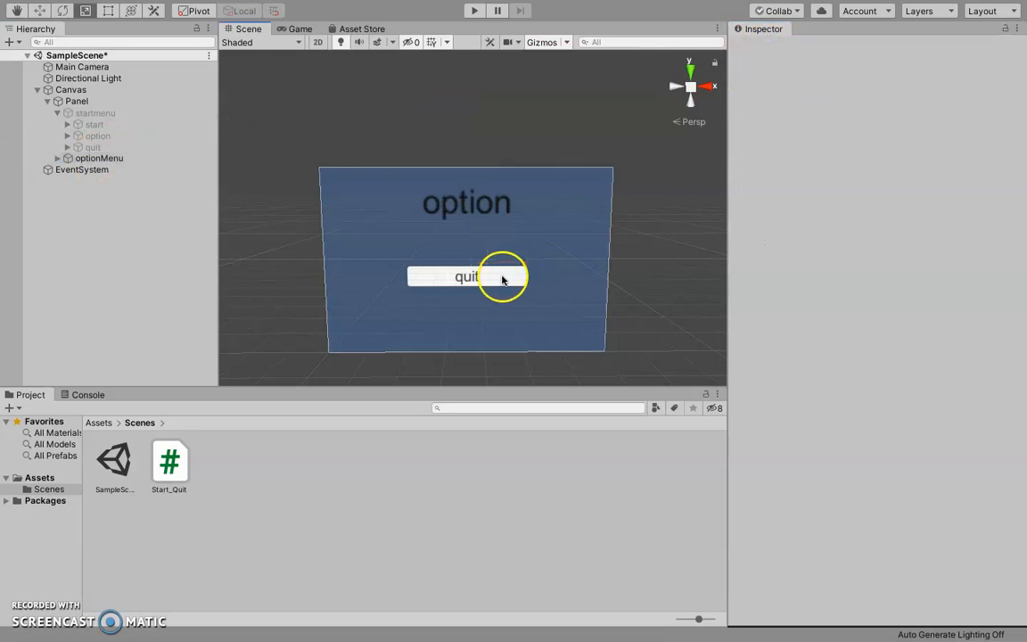
Change the label text of the Back button inside optionMenu to "Back".
left_click(57, 158)
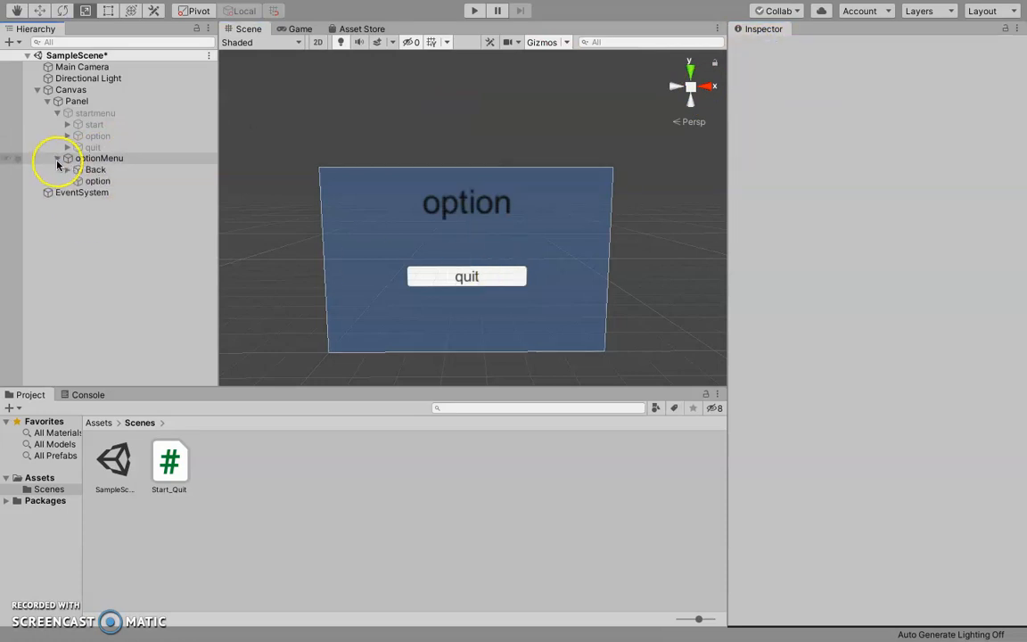
left_click(104, 169)
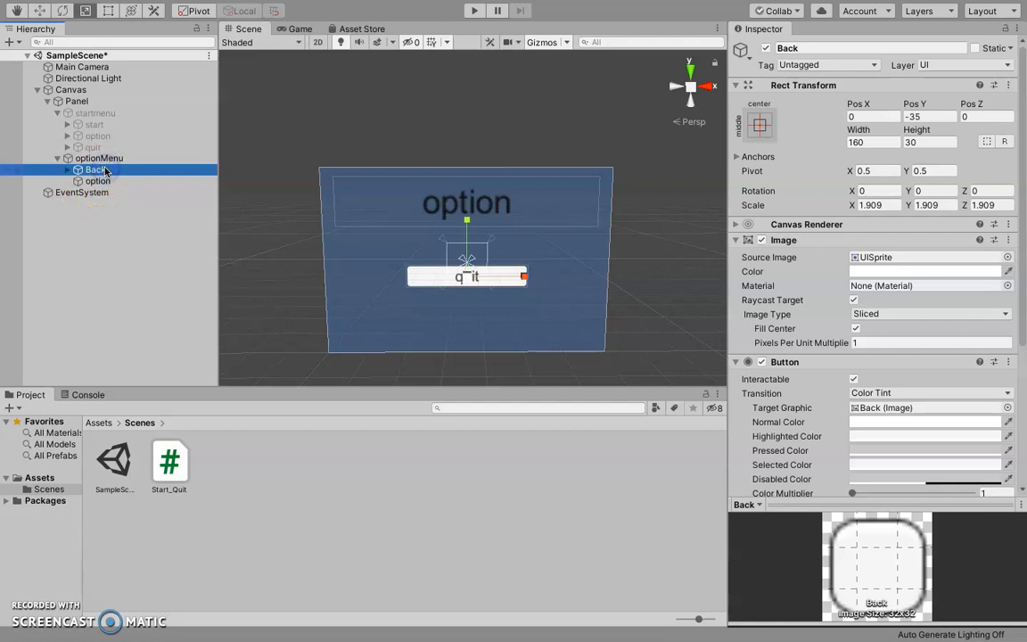
left_click(68, 169)
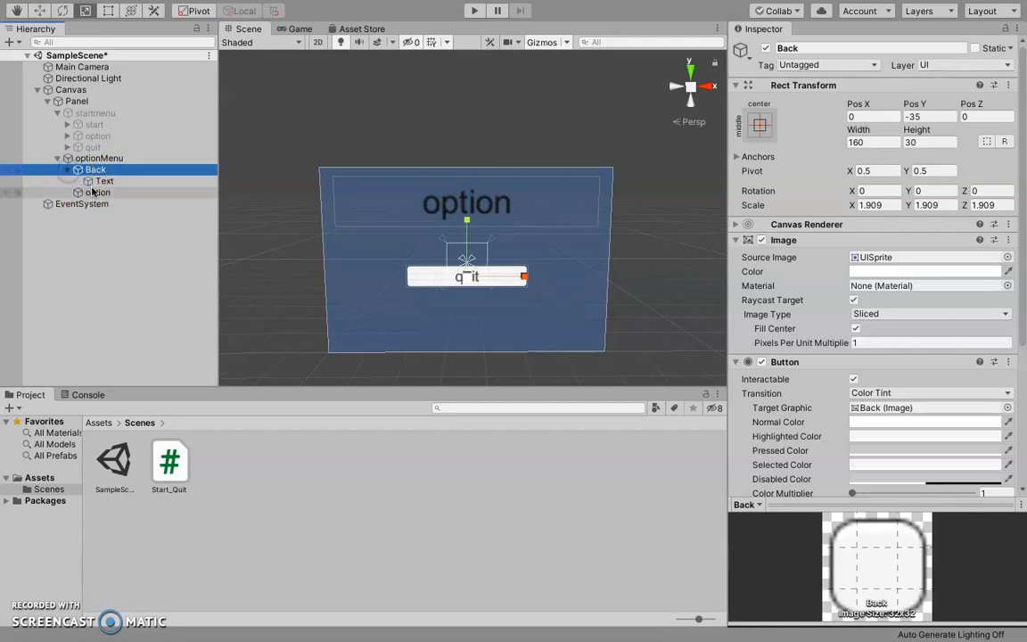
left_click(105, 181)
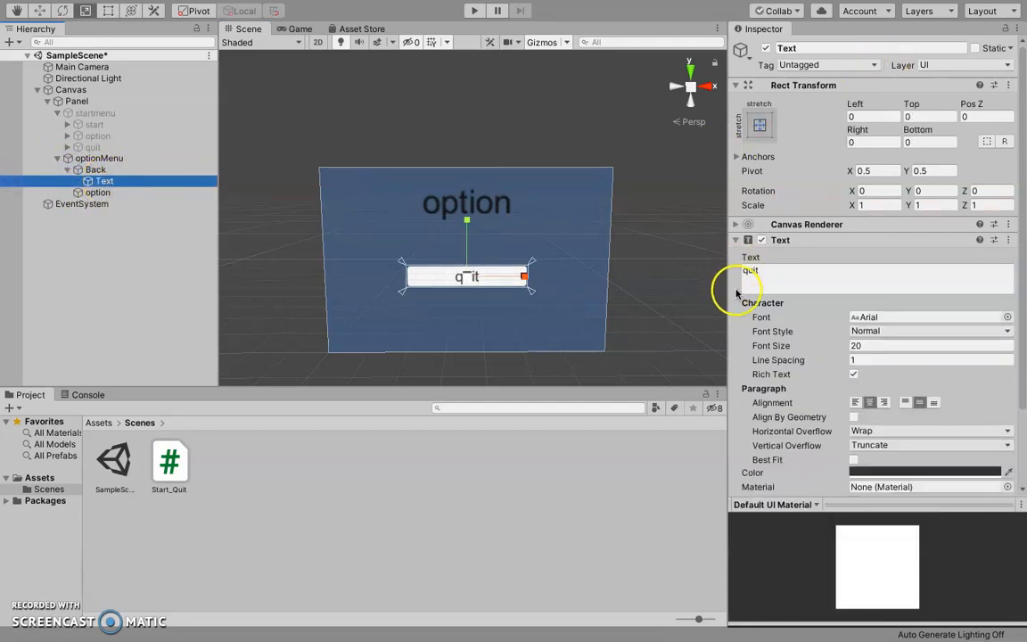
left_click(768, 268)
key("BackSpace")
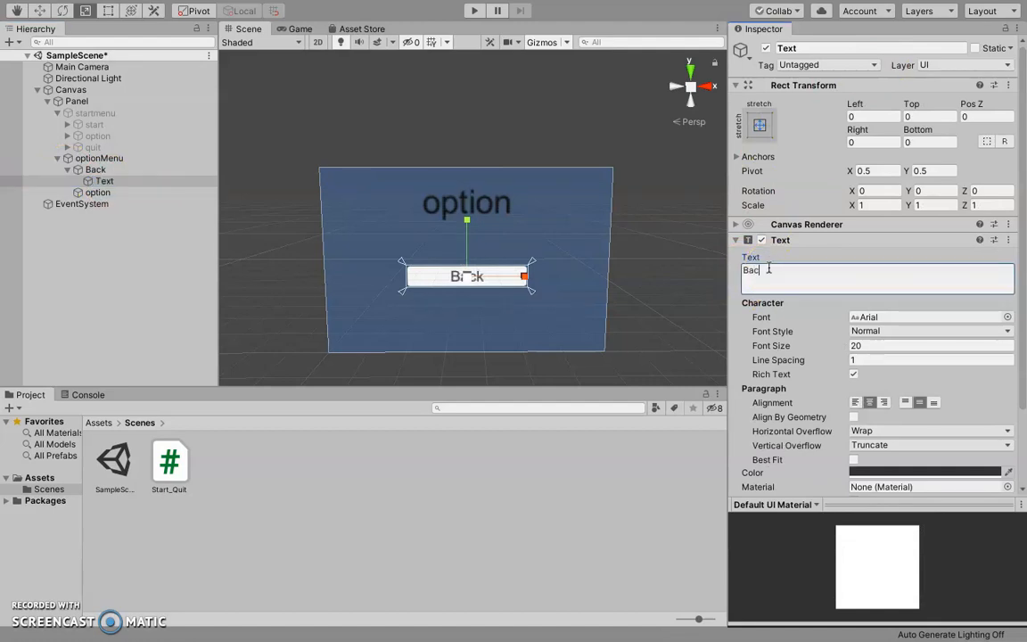
type("Back")
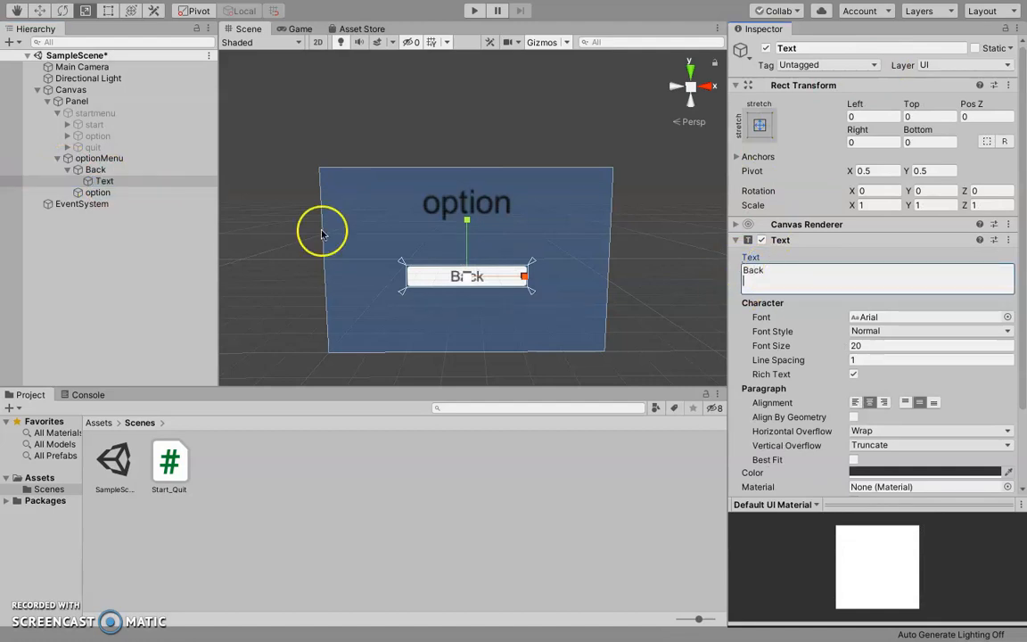
Add an On Click event to the Back button that calls GameObject.SetActive on startmenu with the value enabled.
left_click(106, 170)
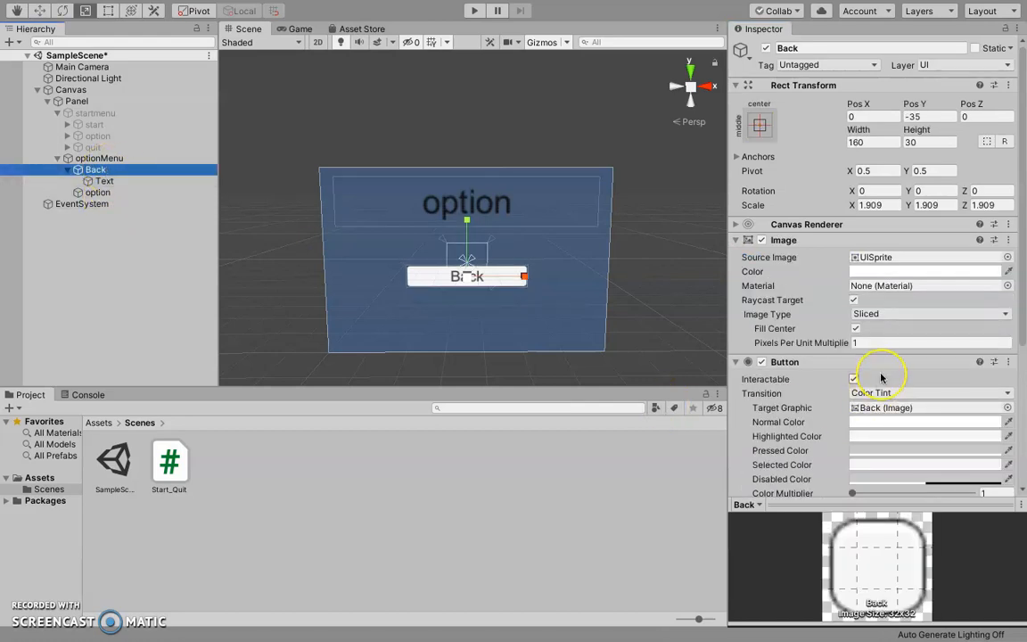
scroll(880, 378, "down", 5)
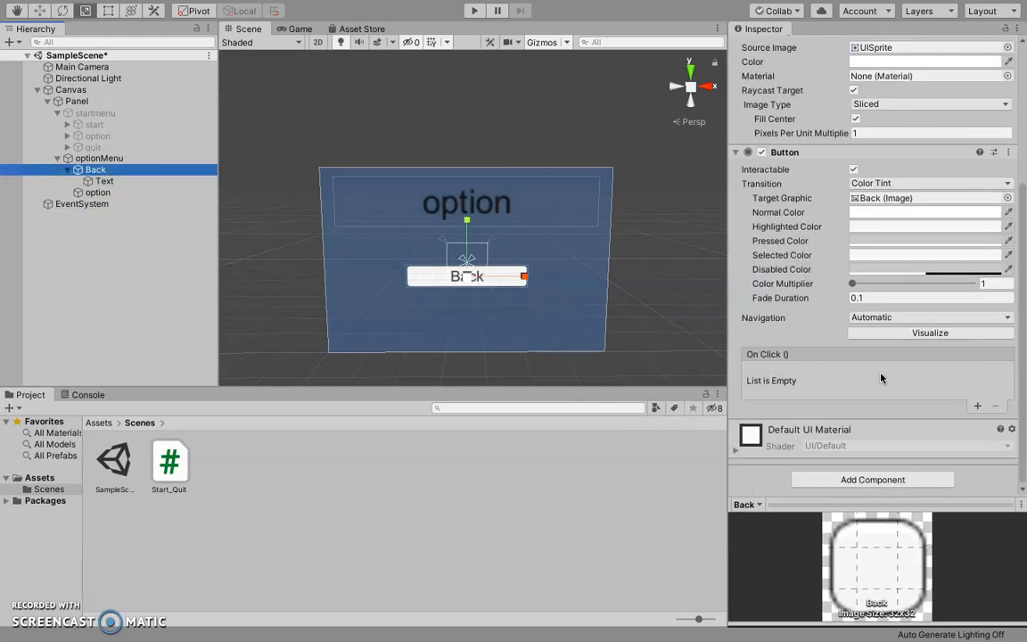
left_click(979, 408)
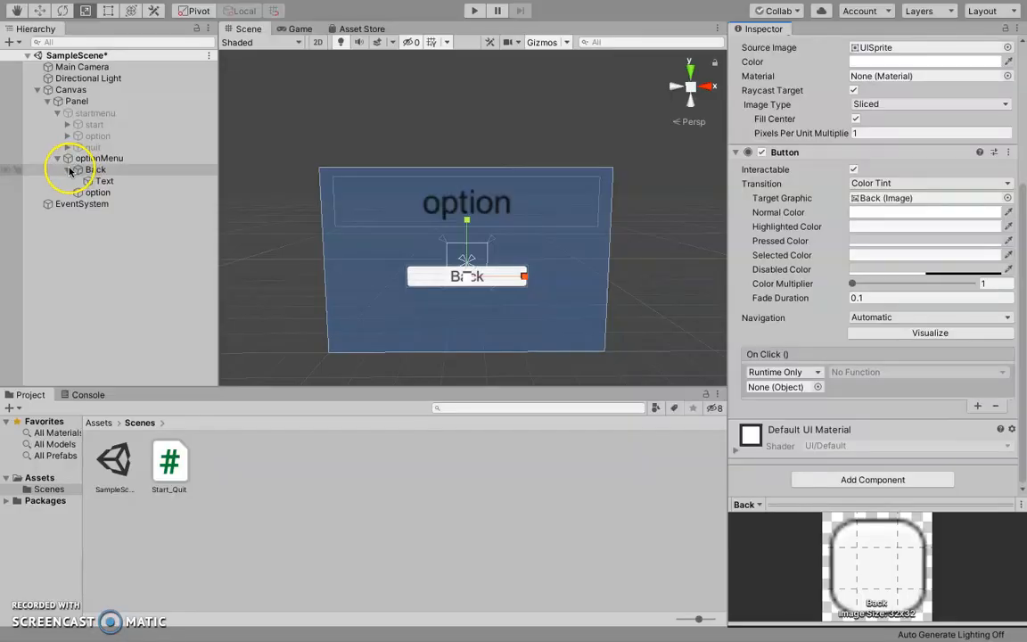
left_click_drag(73, 113, 789, 388)
left_click(895, 372)
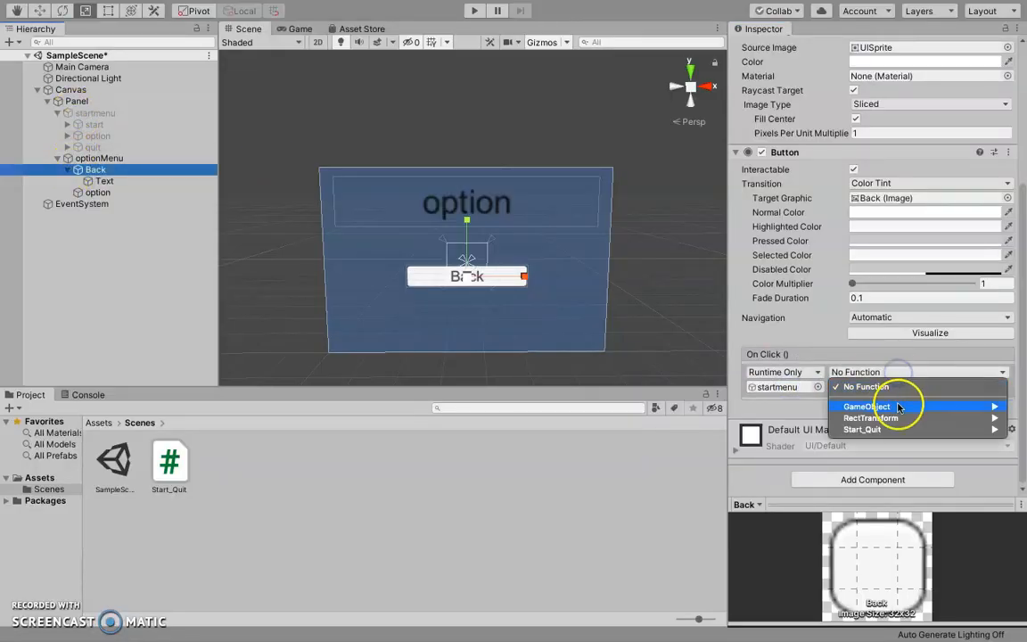
mouse_move(898, 409)
left_click(735, 486)
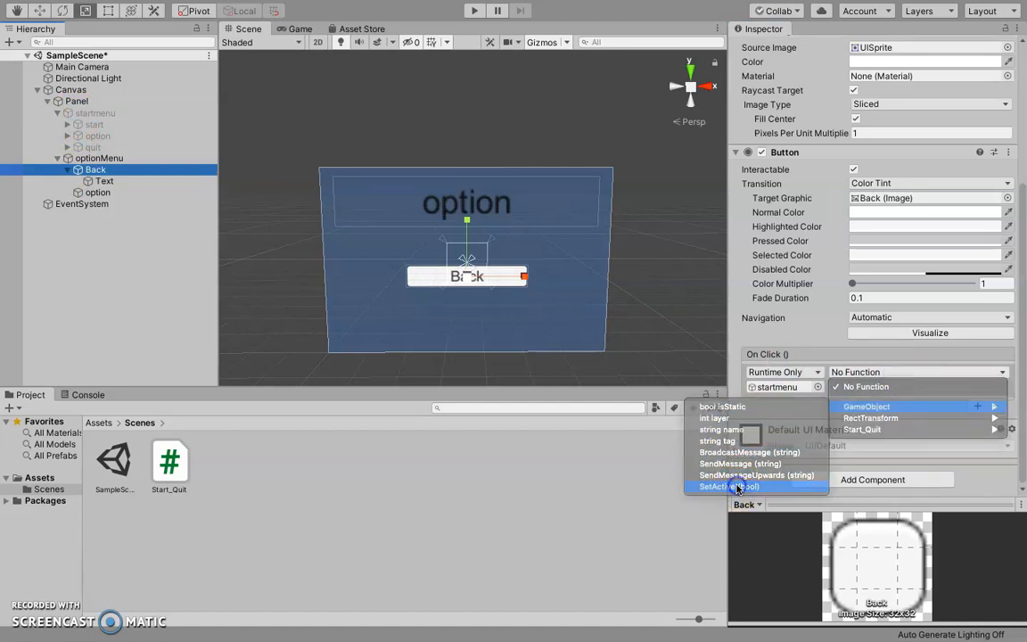
left_click(834, 386)
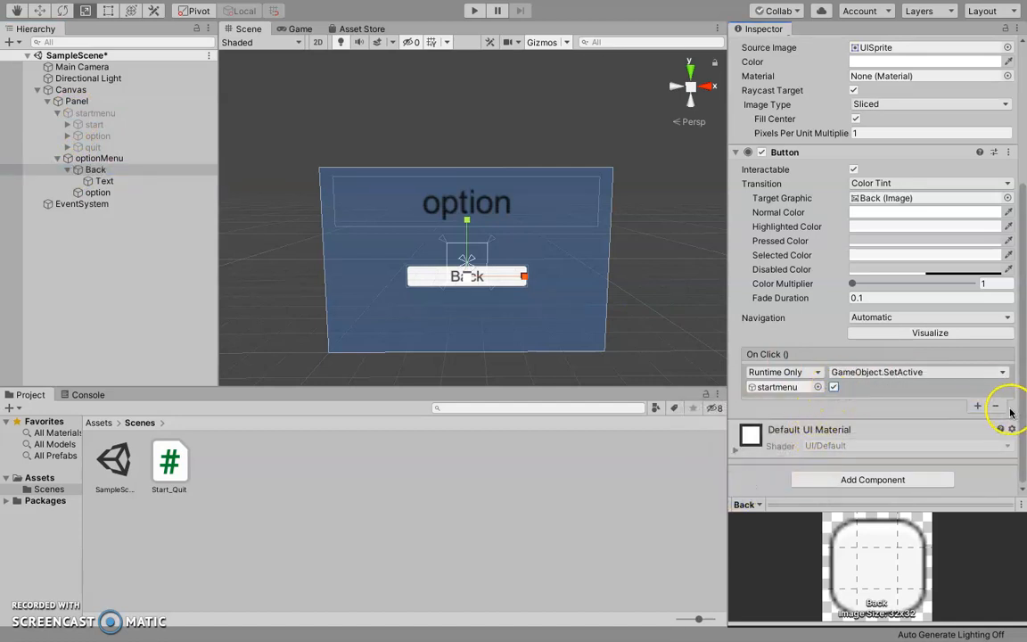
Add a second On Click event to the Back button that calls GameObject.SetActive on optionMenu with the value disabled.
left_click(977, 406)
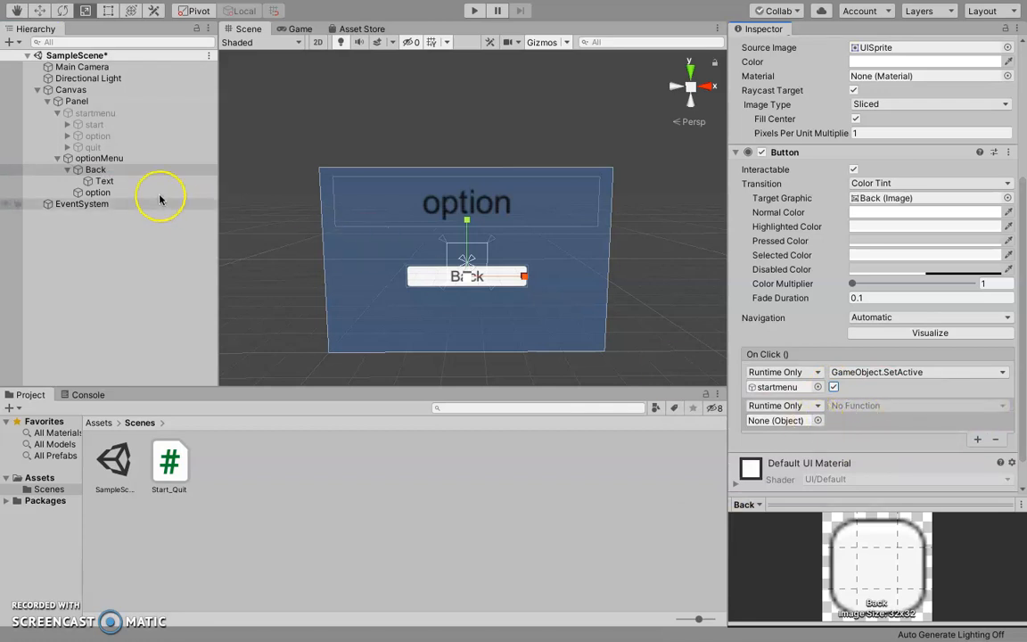
left_click_drag(103, 157, 767, 421)
left_click(885, 409)
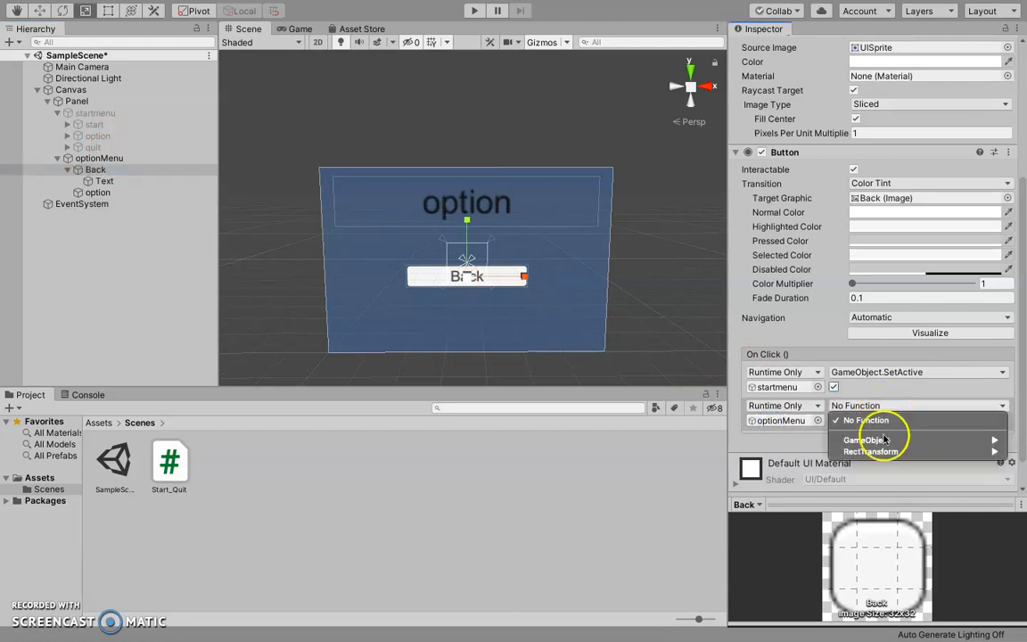
mouse_move(883, 439)
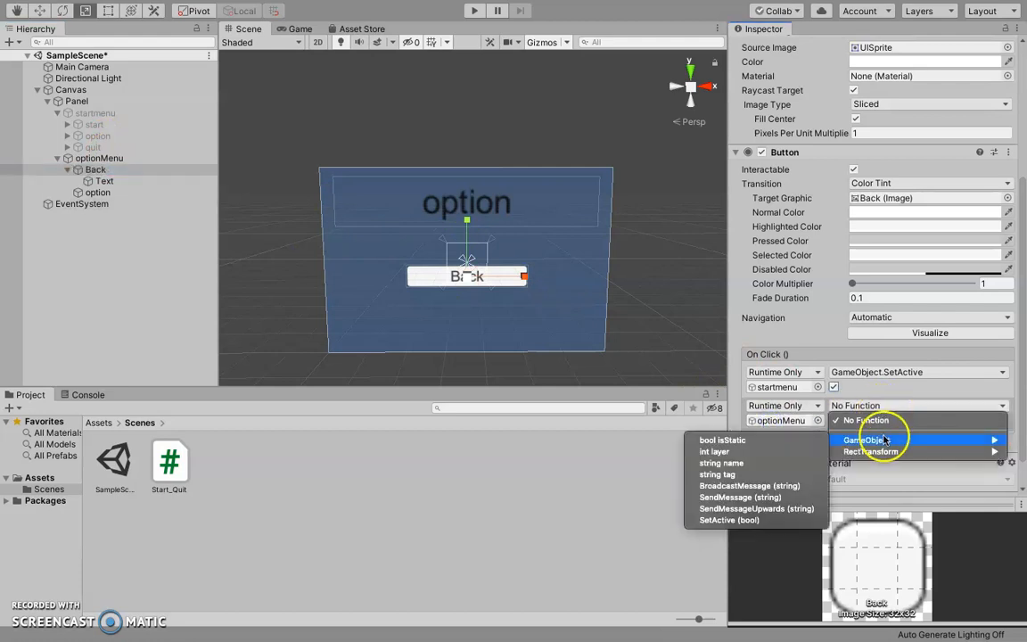
left_click(728, 521)
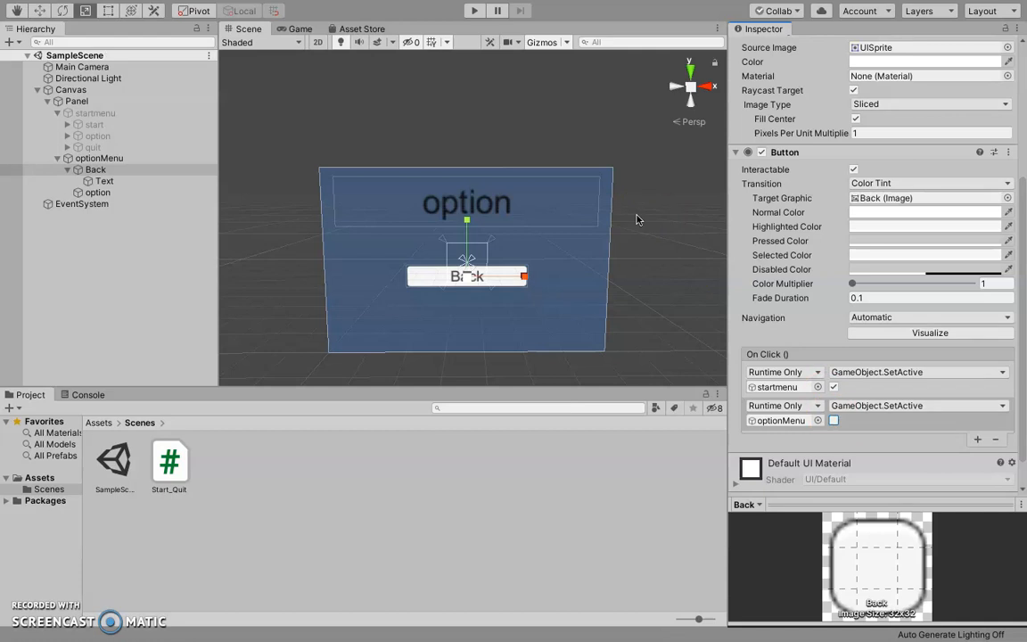
Deactivate the Back button object and reactivate the startmenu object.
left_click(57, 157)
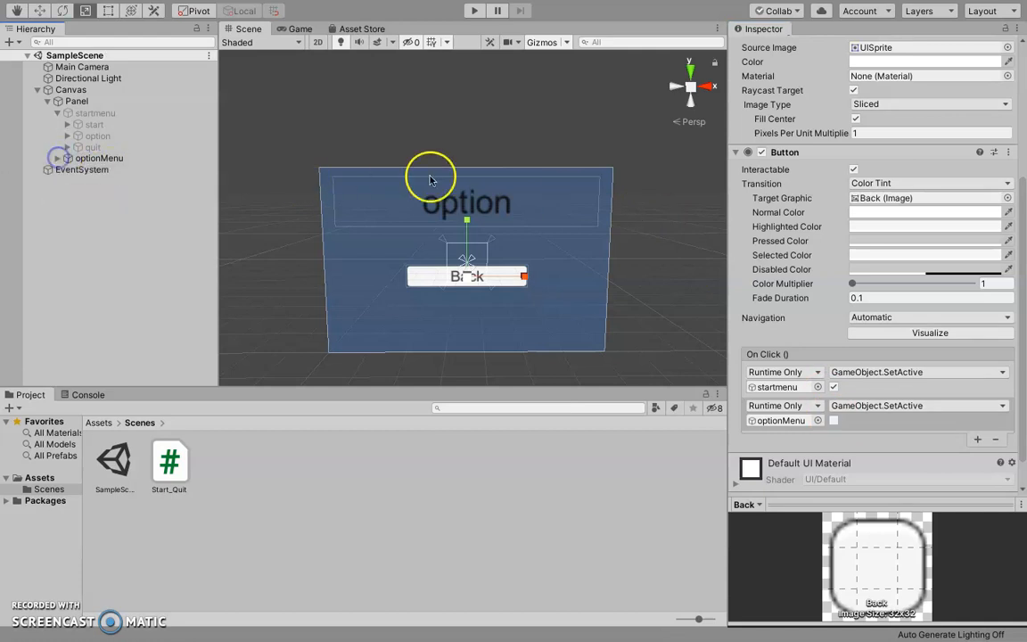
scroll(772, 130, "up", 5)
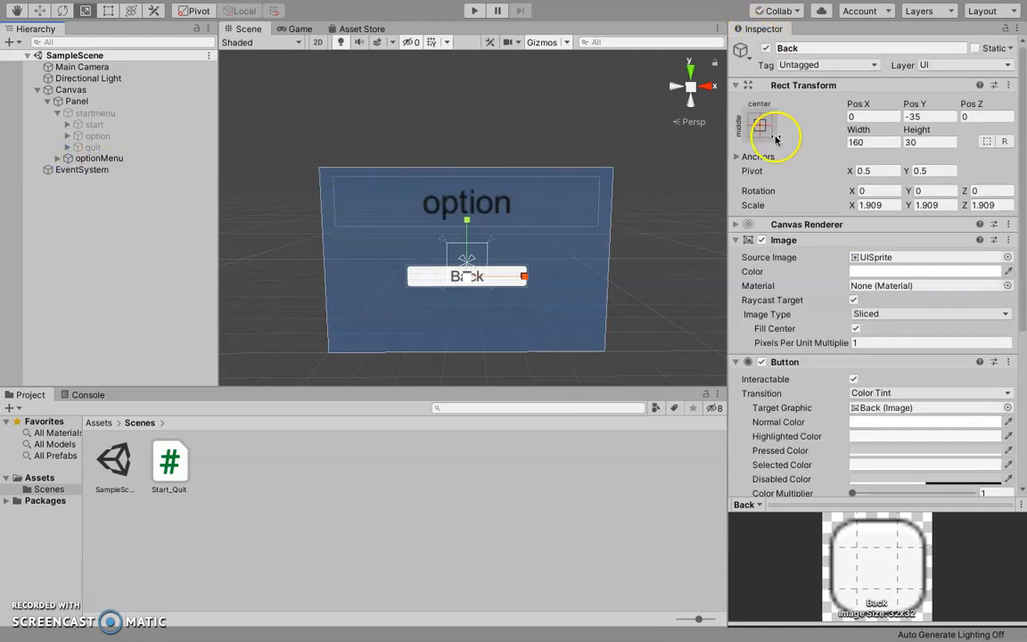
left_click(766, 48)
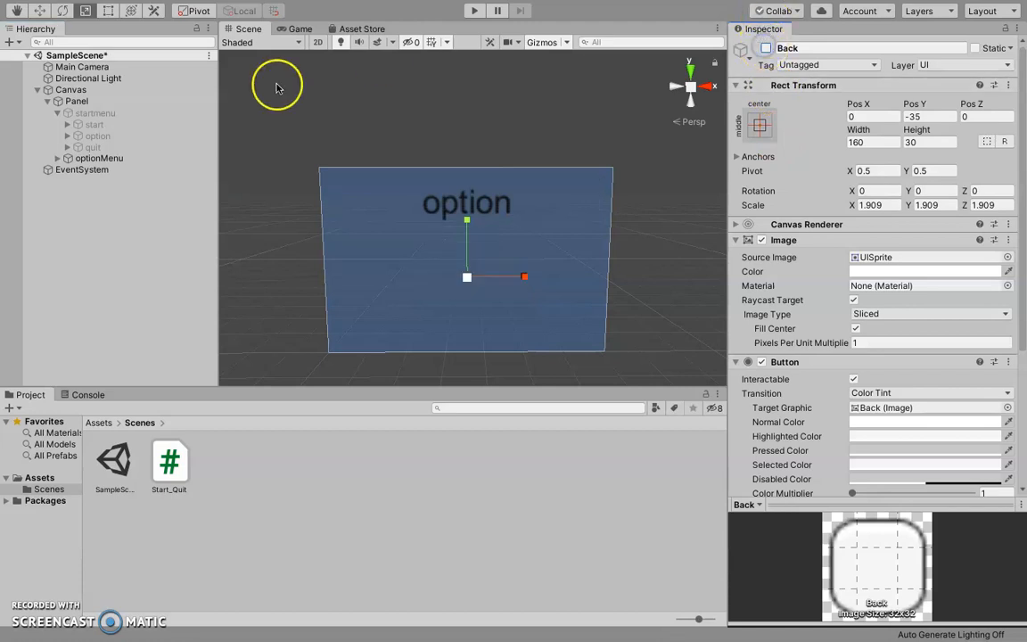
left_click(79, 115)
left_click(766, 48)
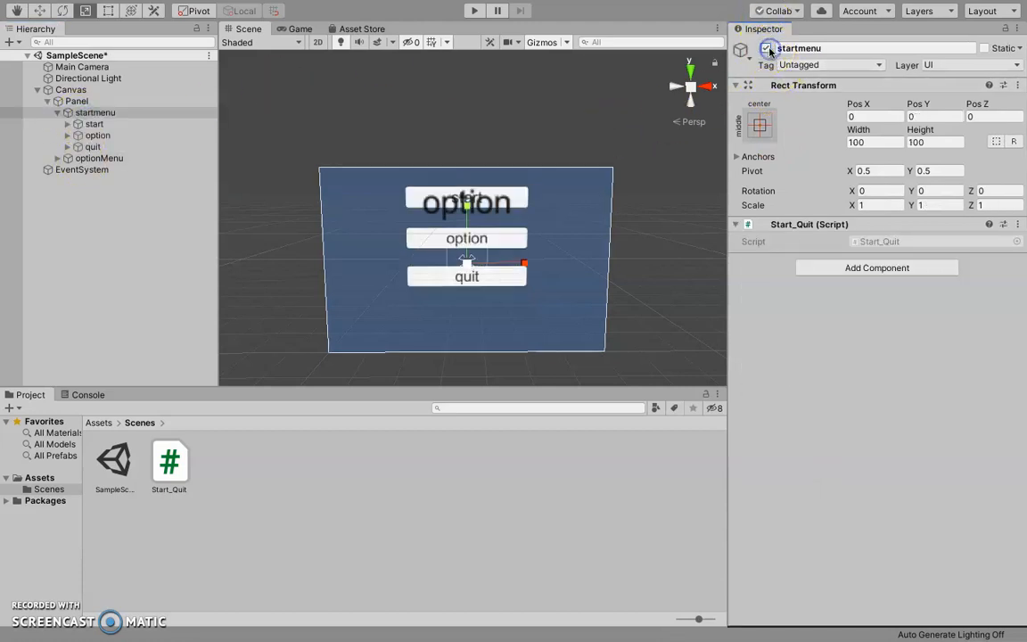
left_click(57, 112)
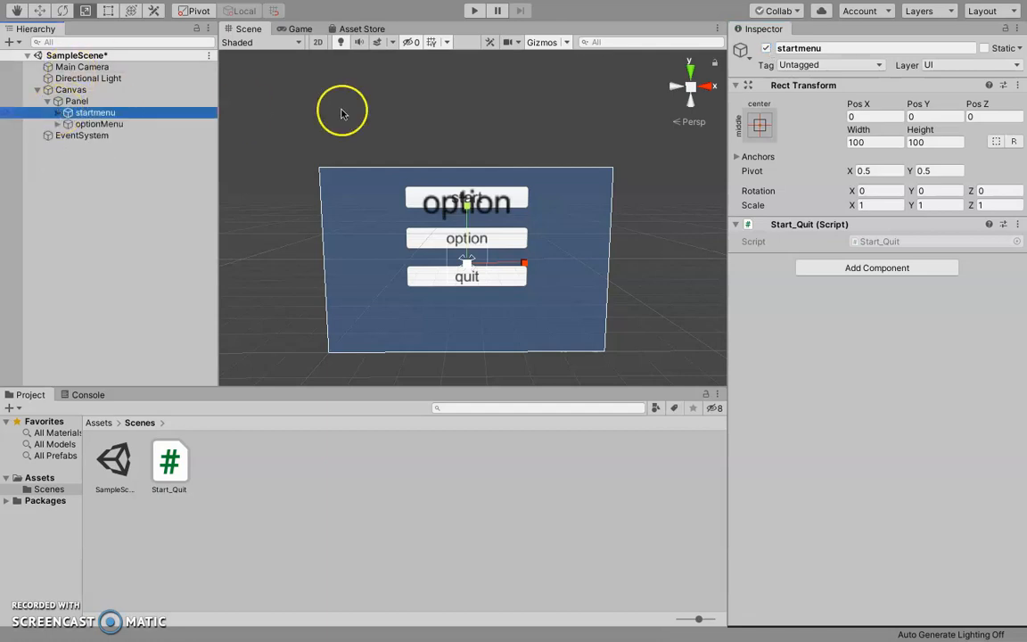
Test-run the menu in play mode, stop it, and deactivate the optionMenu object in the scene.
left_click(472, 11)
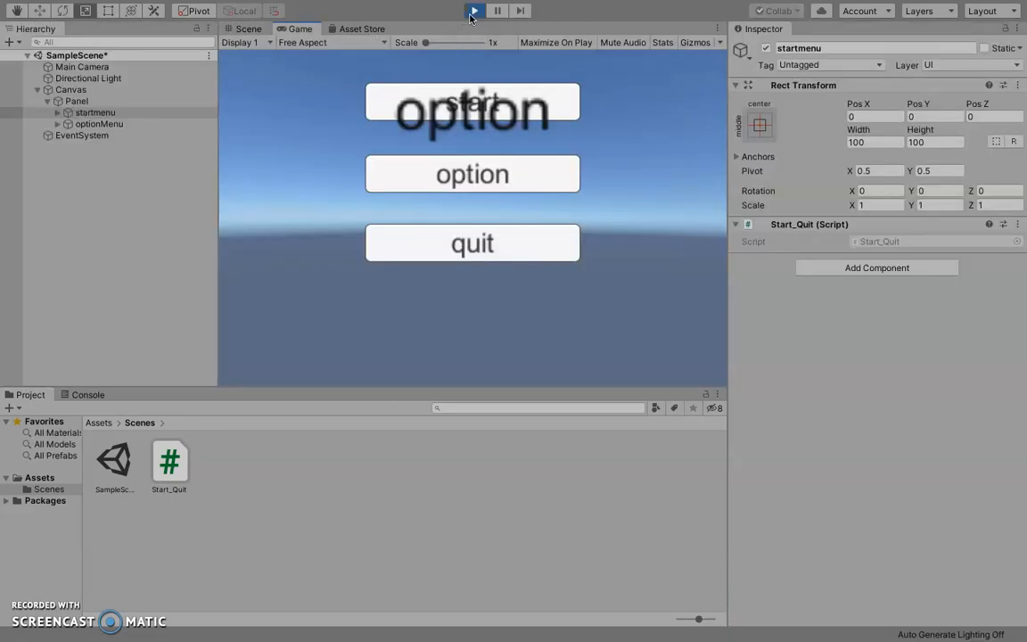
left_click(471, 13)
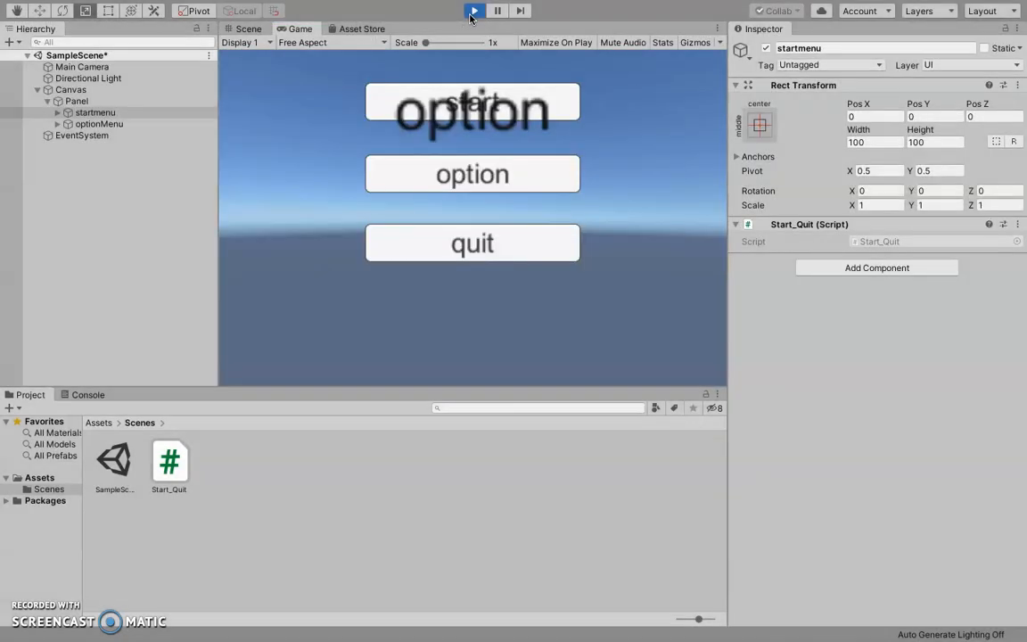
left_click(94, 113)
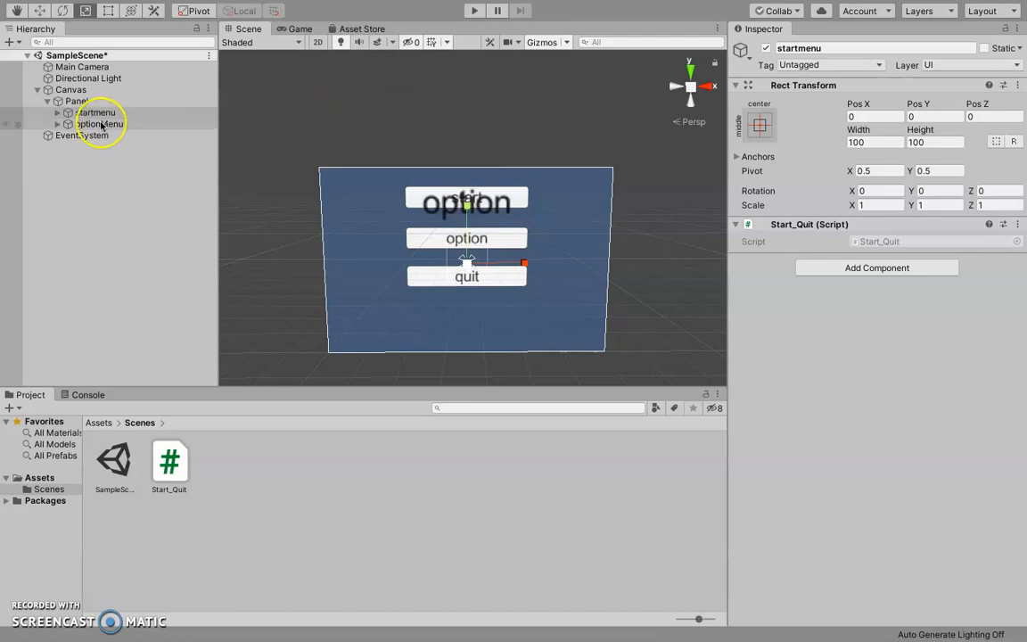
left_click(57, 123)
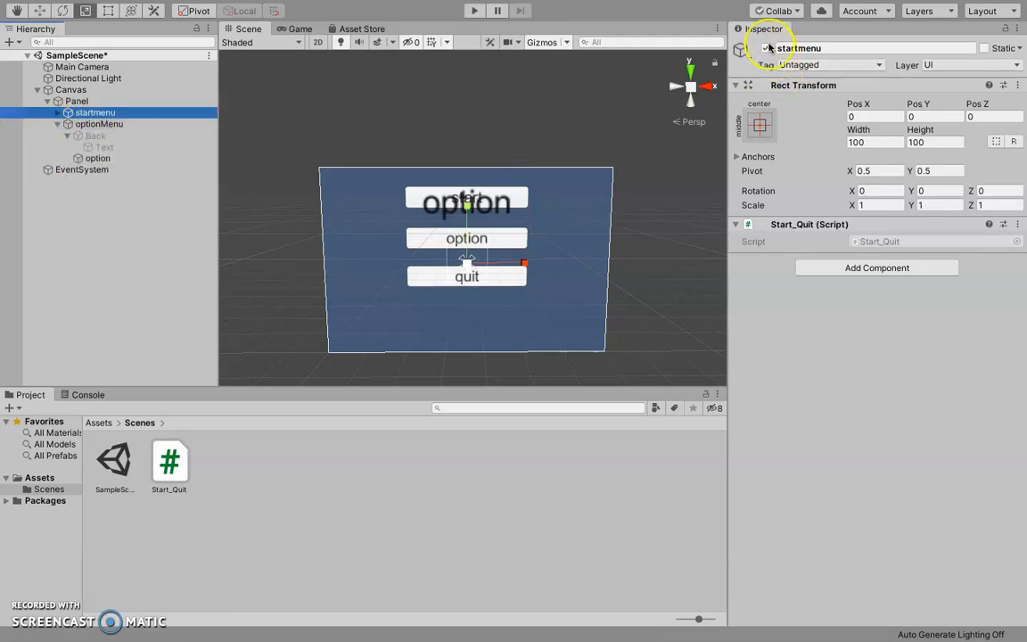
left_click(102, 124)
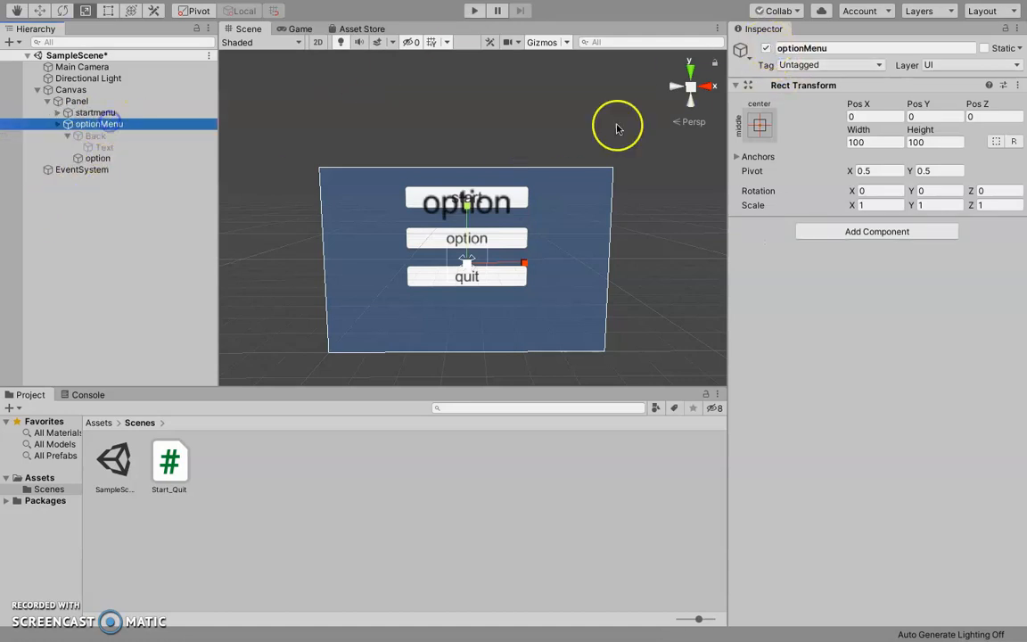
left_click(764, 48)
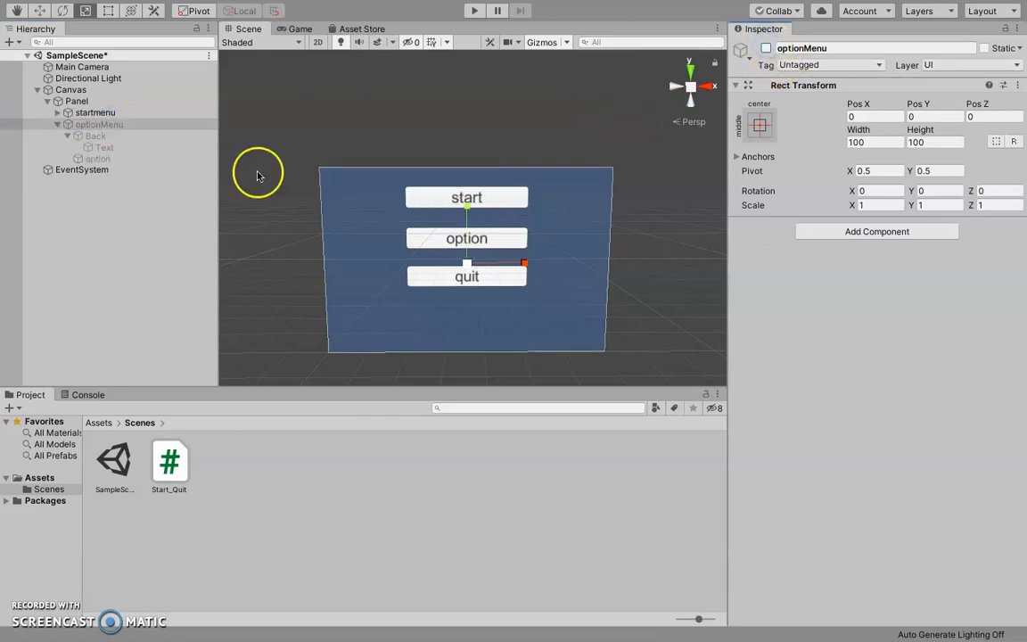
Test the start button in play mode to check that it loads GameScene, and stop the run.
left_click(474, 10)
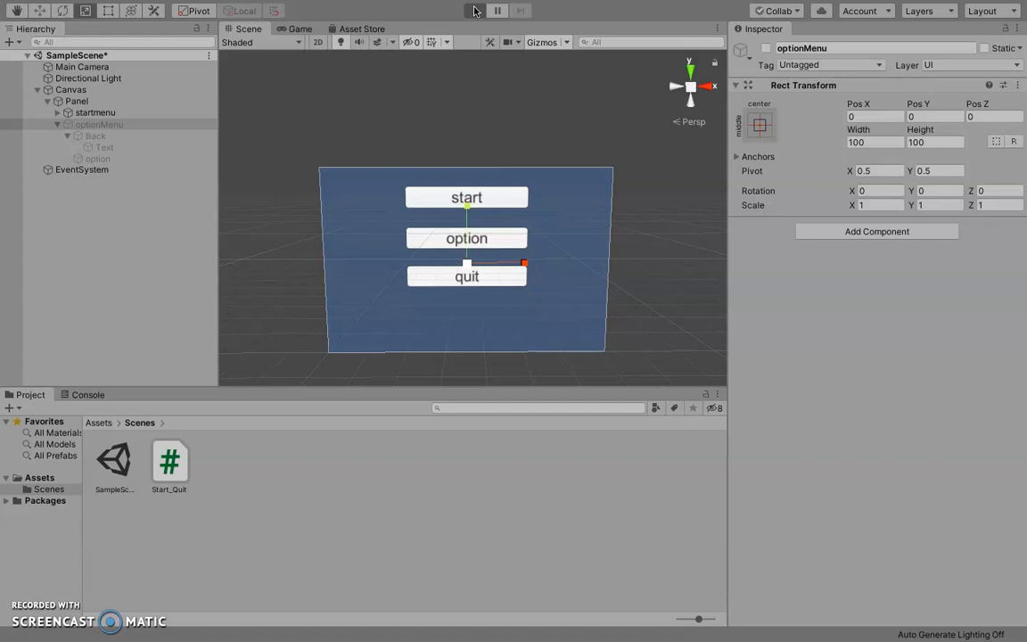
left_click(473, 100)
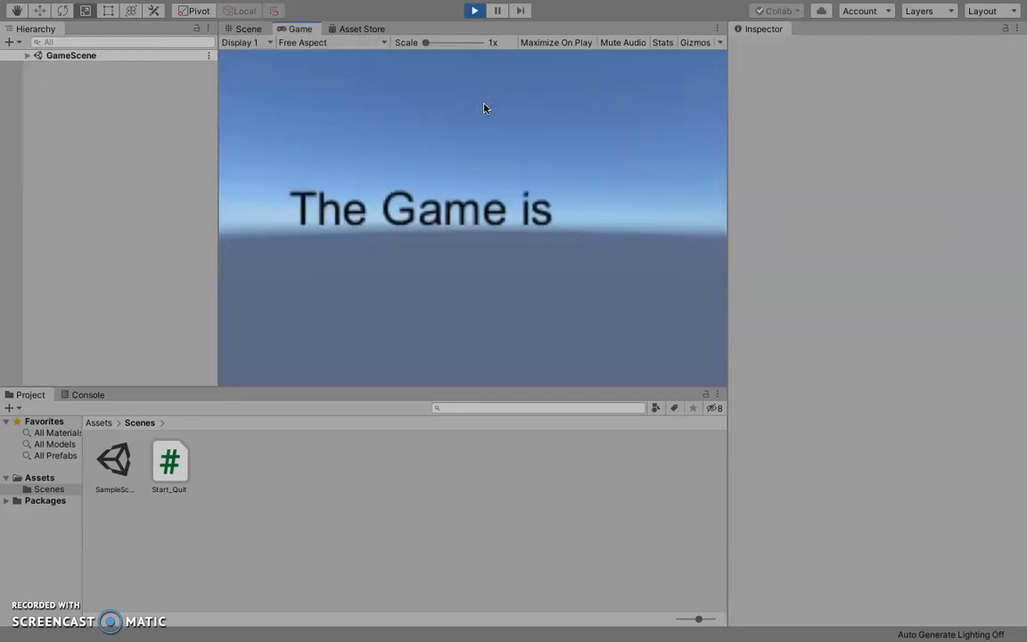
left_click(475, 11)
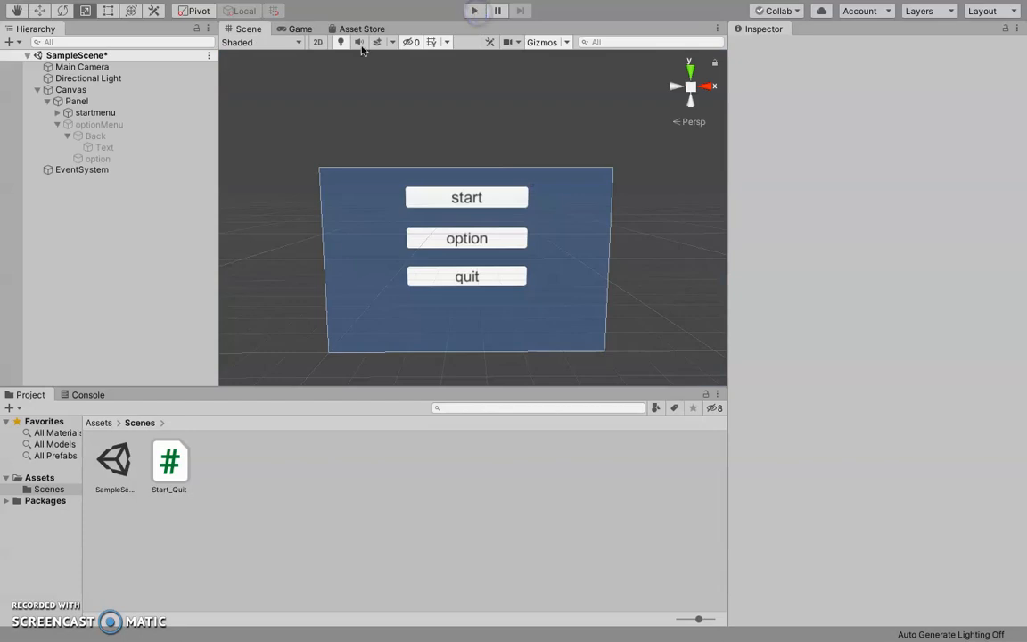
Test the option button in play mode, activate the Back object during the run, test the Back button, and stop the run.
left_click(475, 11)
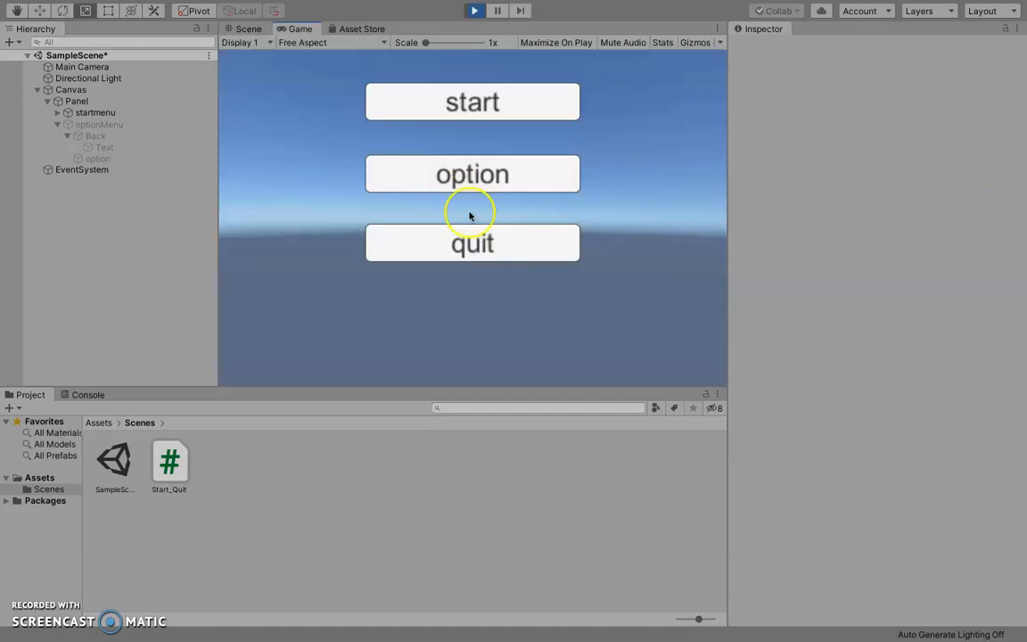
left_click(474, 173)
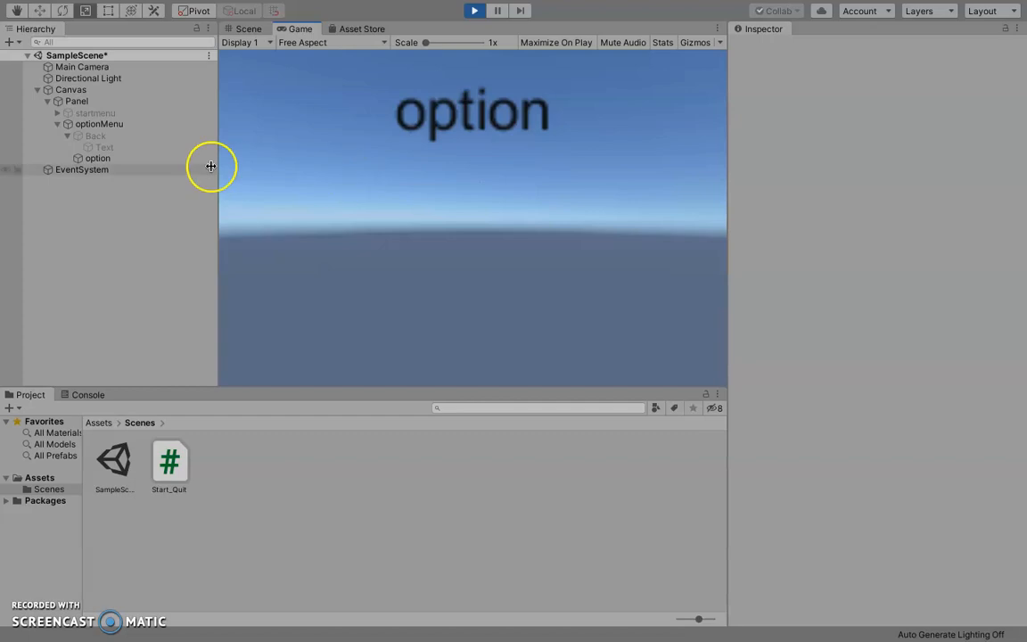
left_click(102, 136)
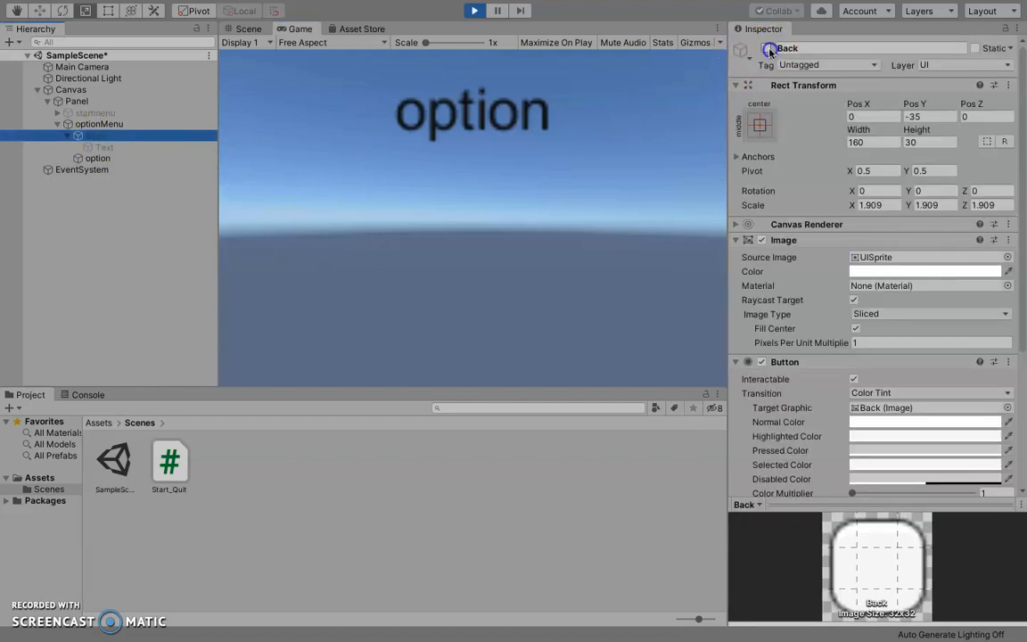
left_click(765, 48)
left_click(479, 246)
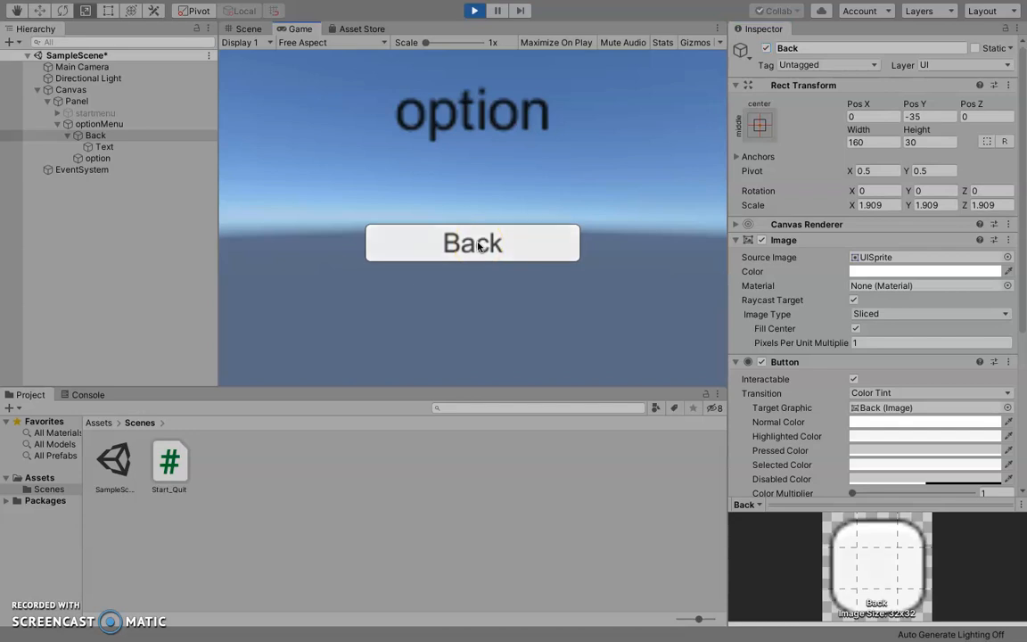
left_click(478, 246)
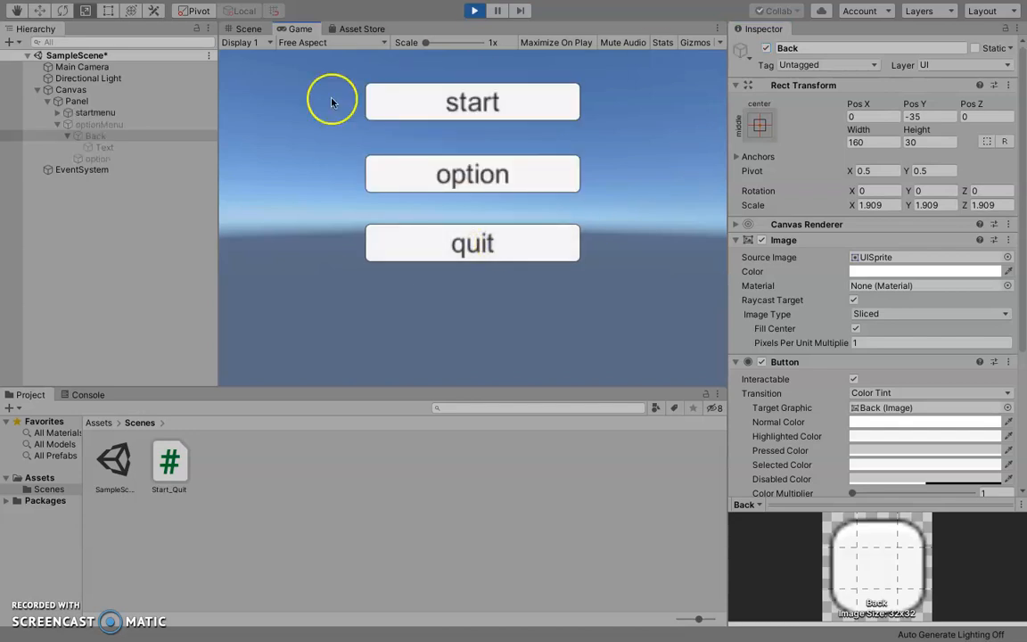
left_click(473, 12)
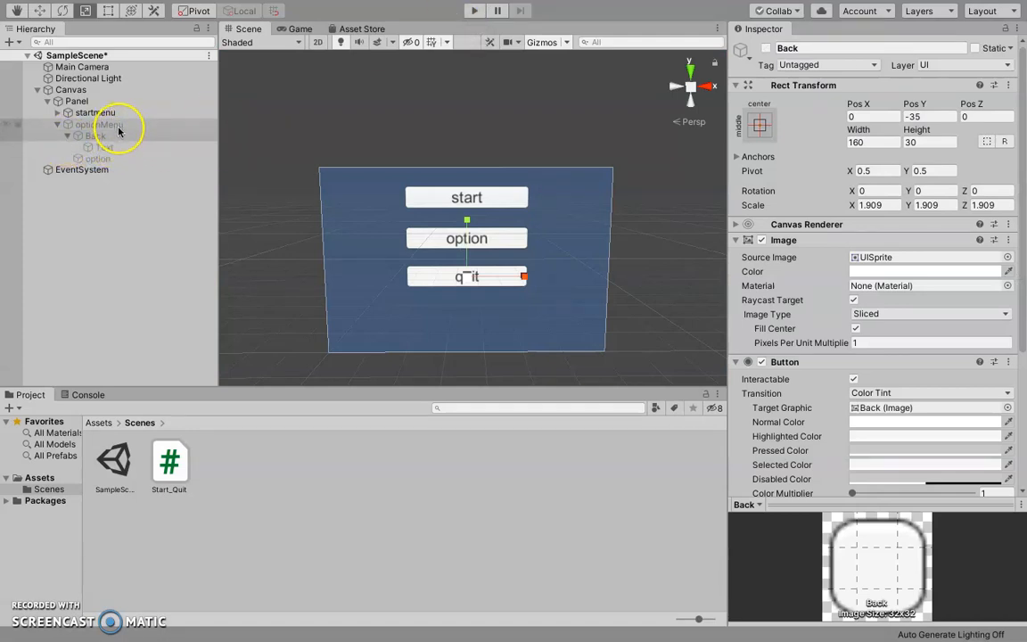
Test the quit button in play mode, check the Console for its log output, and exit play mode.
left_click(471, 12)
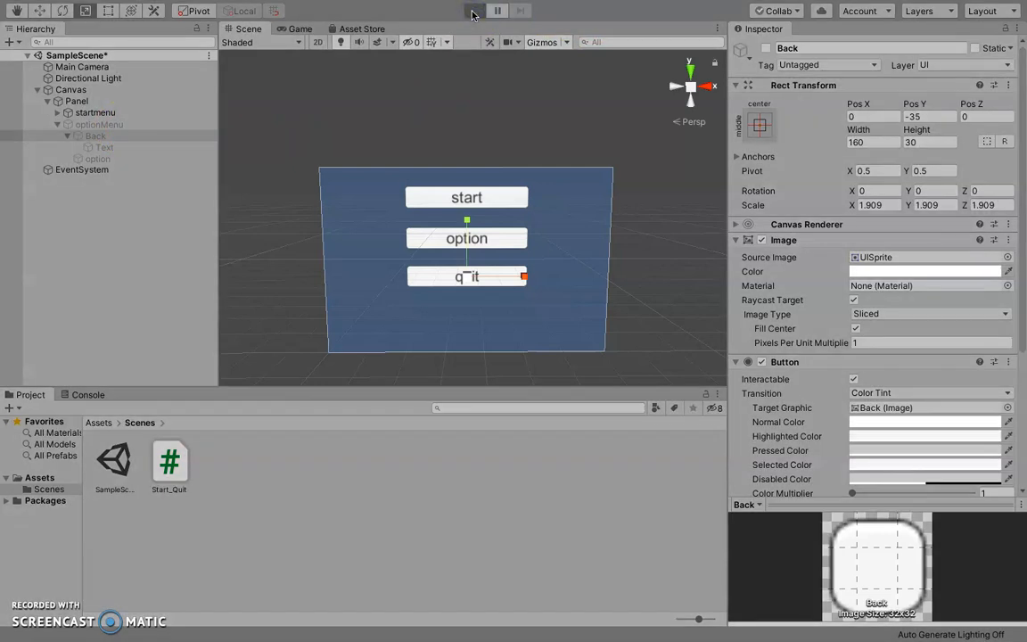
left_click(494, 248)
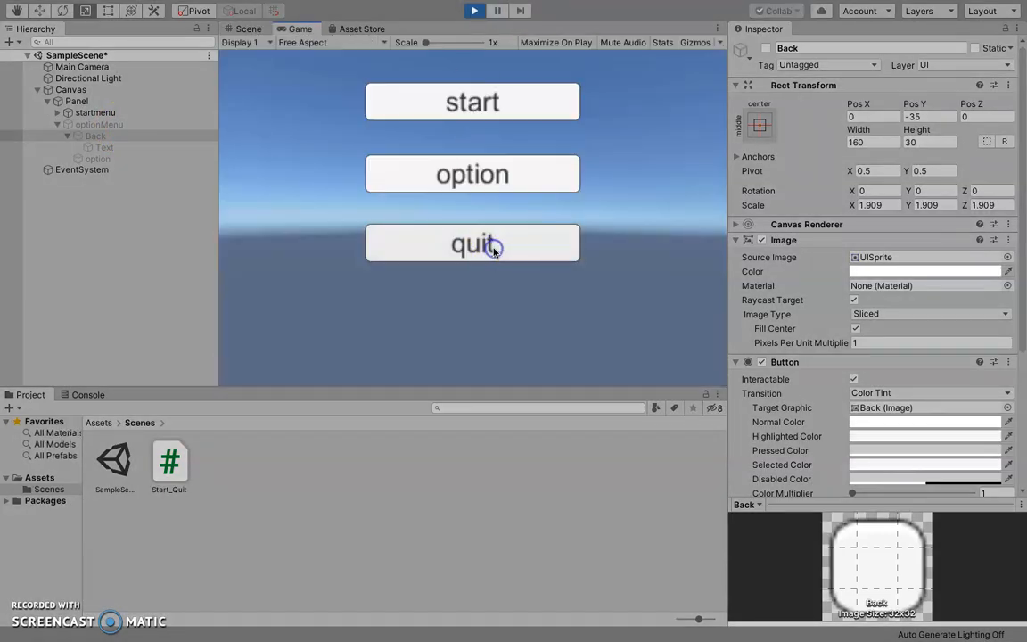
left_click(88, 394)
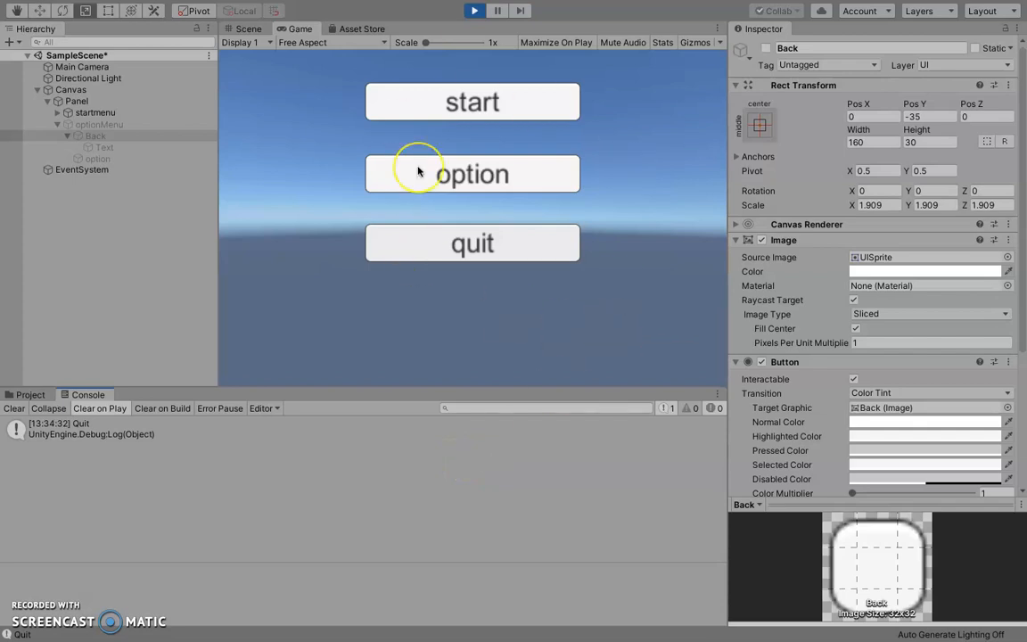
key("ctrl+s")
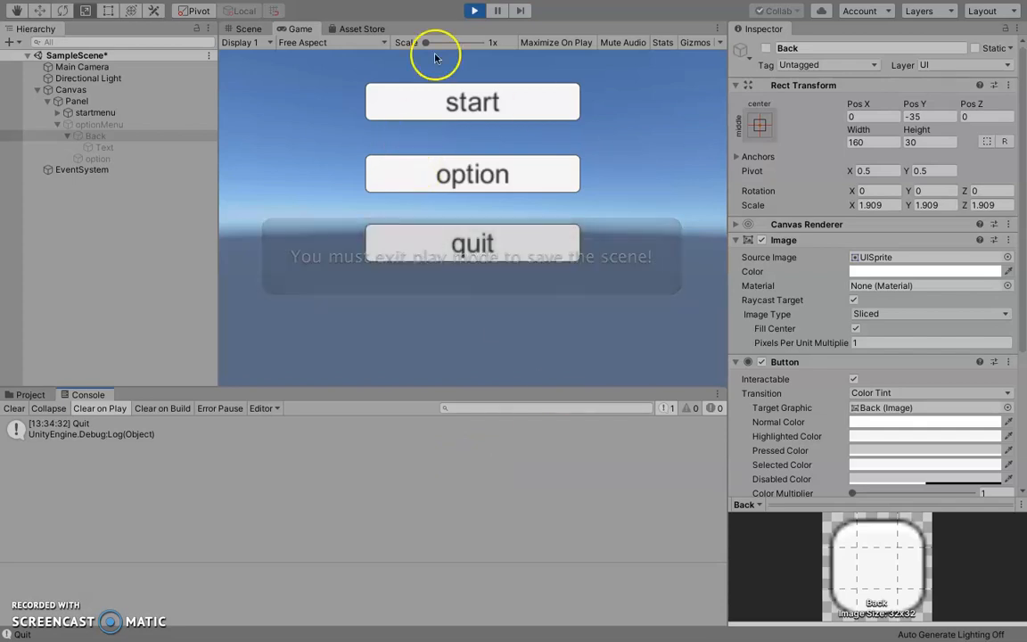
key("ctrl+p")
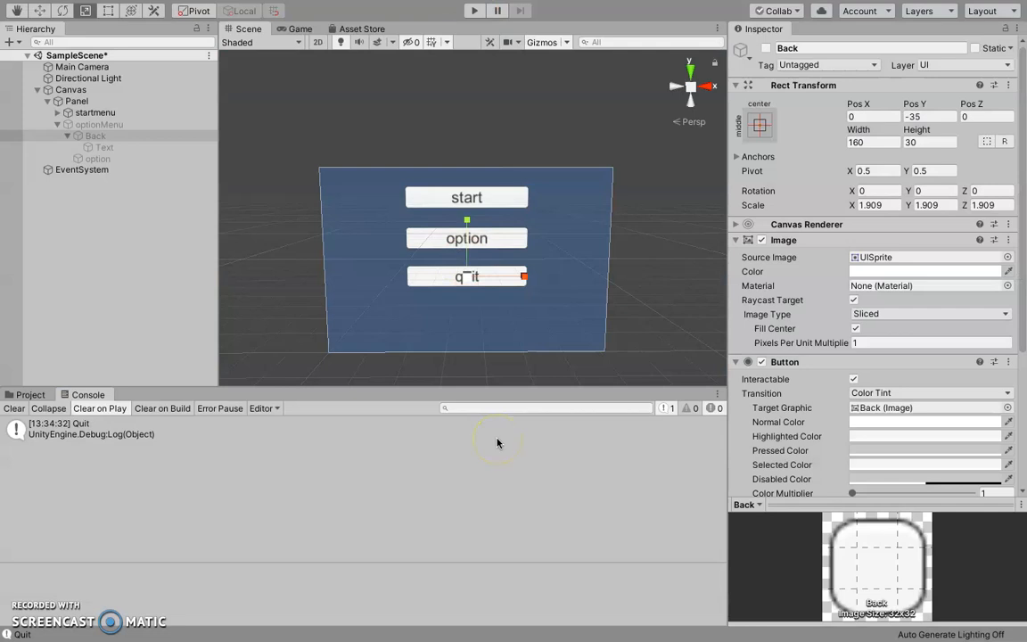